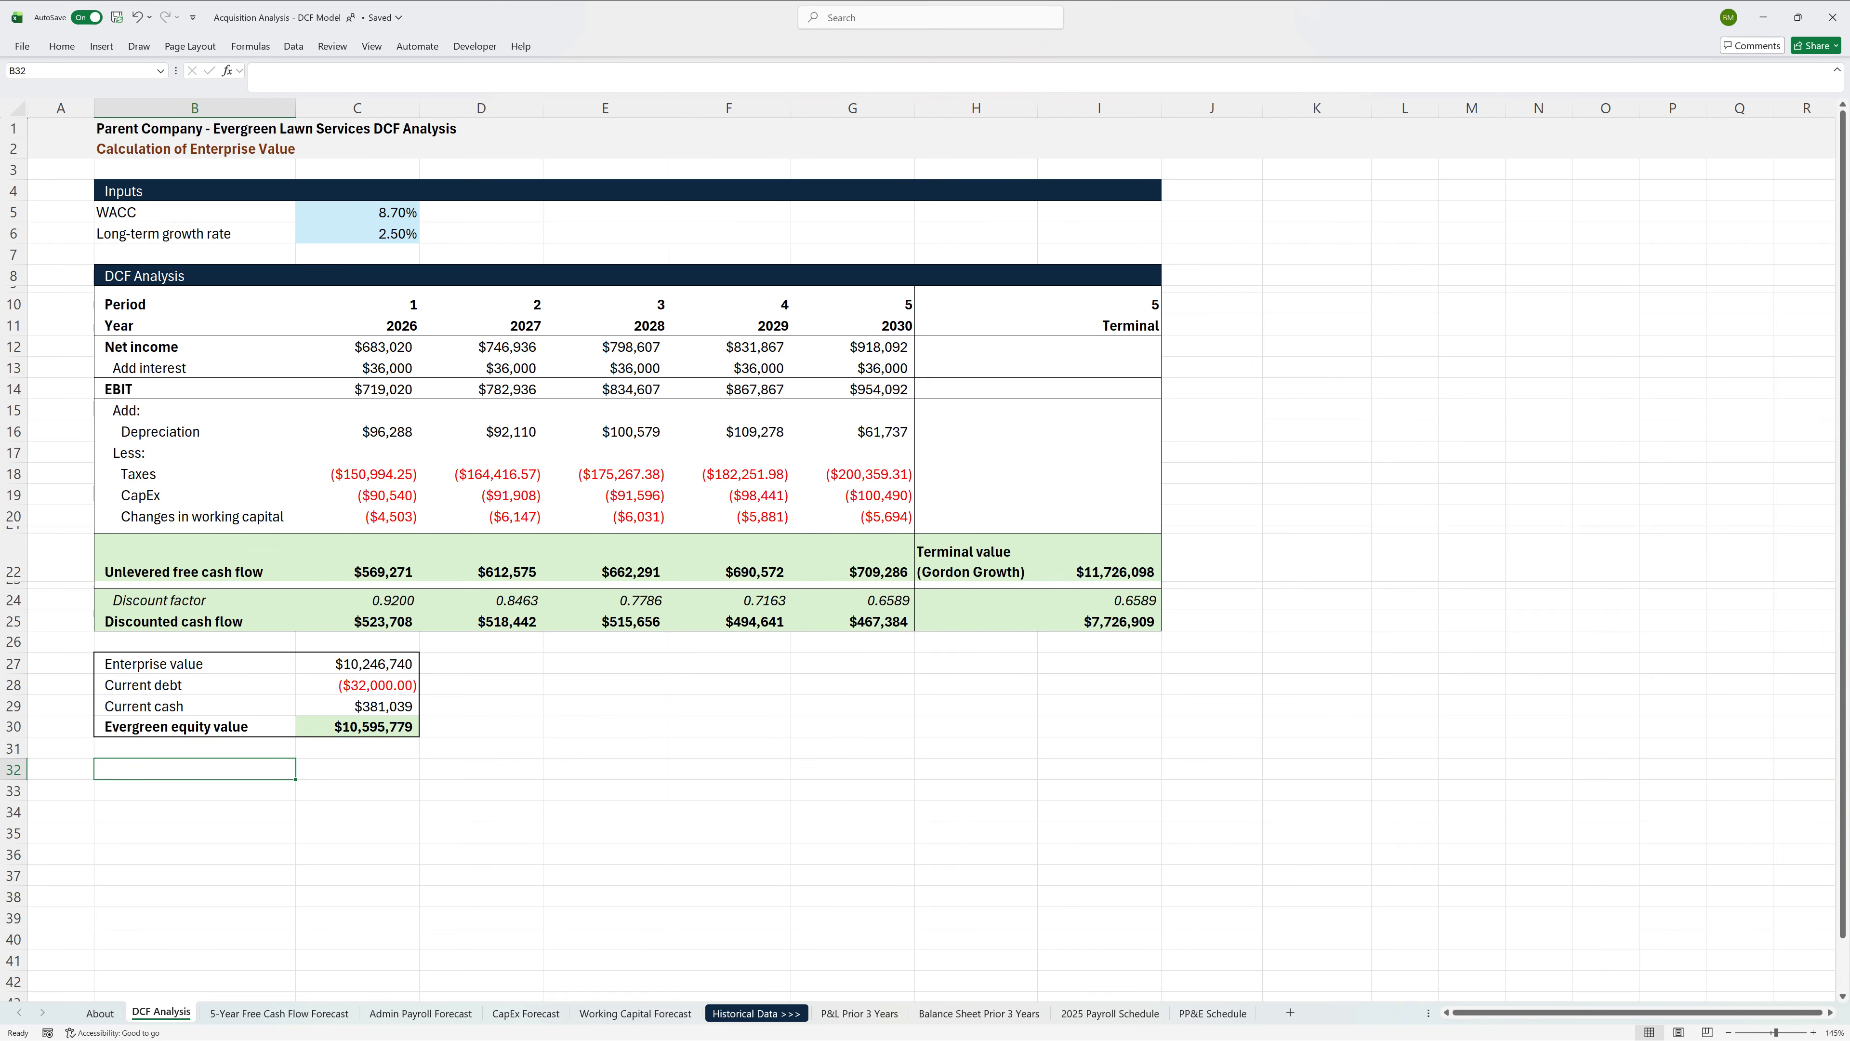
Step: Merge and center cells B34:B38 and enter the label "Long-term growth rate"
left_click(194, 811)
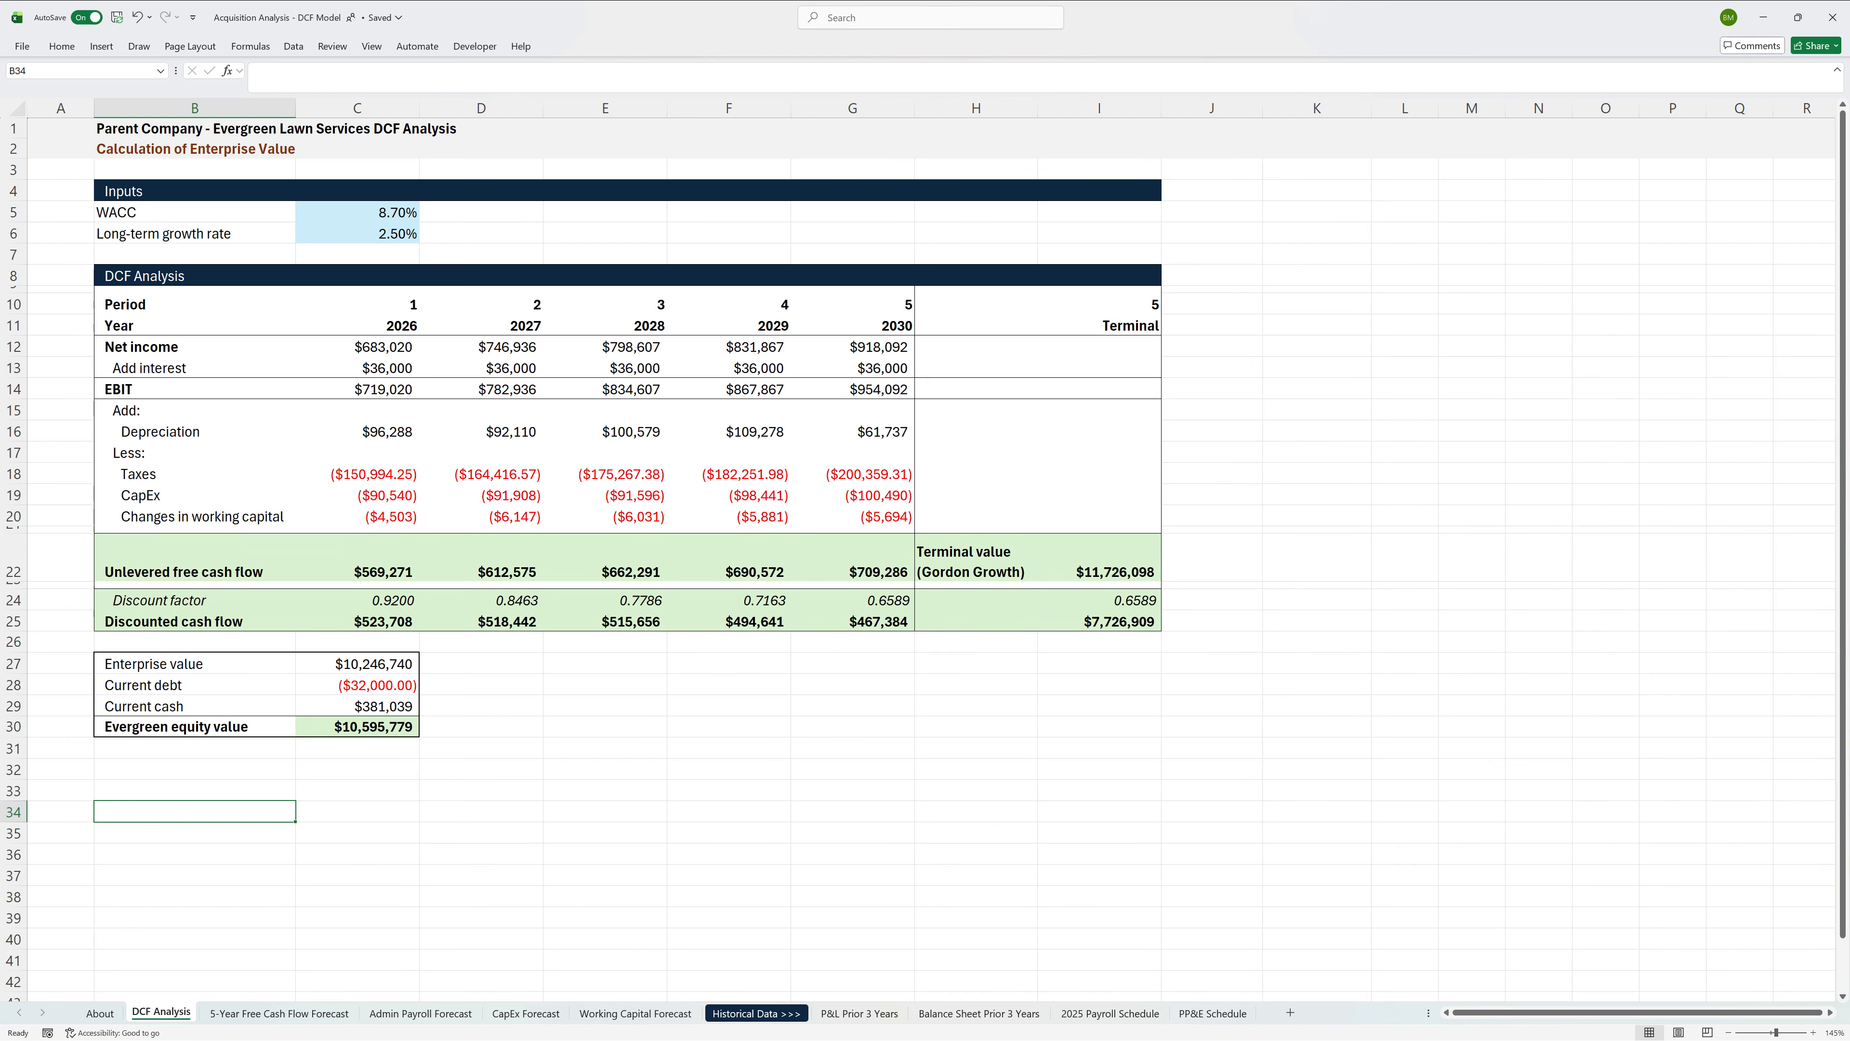
key("shift+Down")
key("shift+Down")
key("shift+Down")
key("shift+Down")
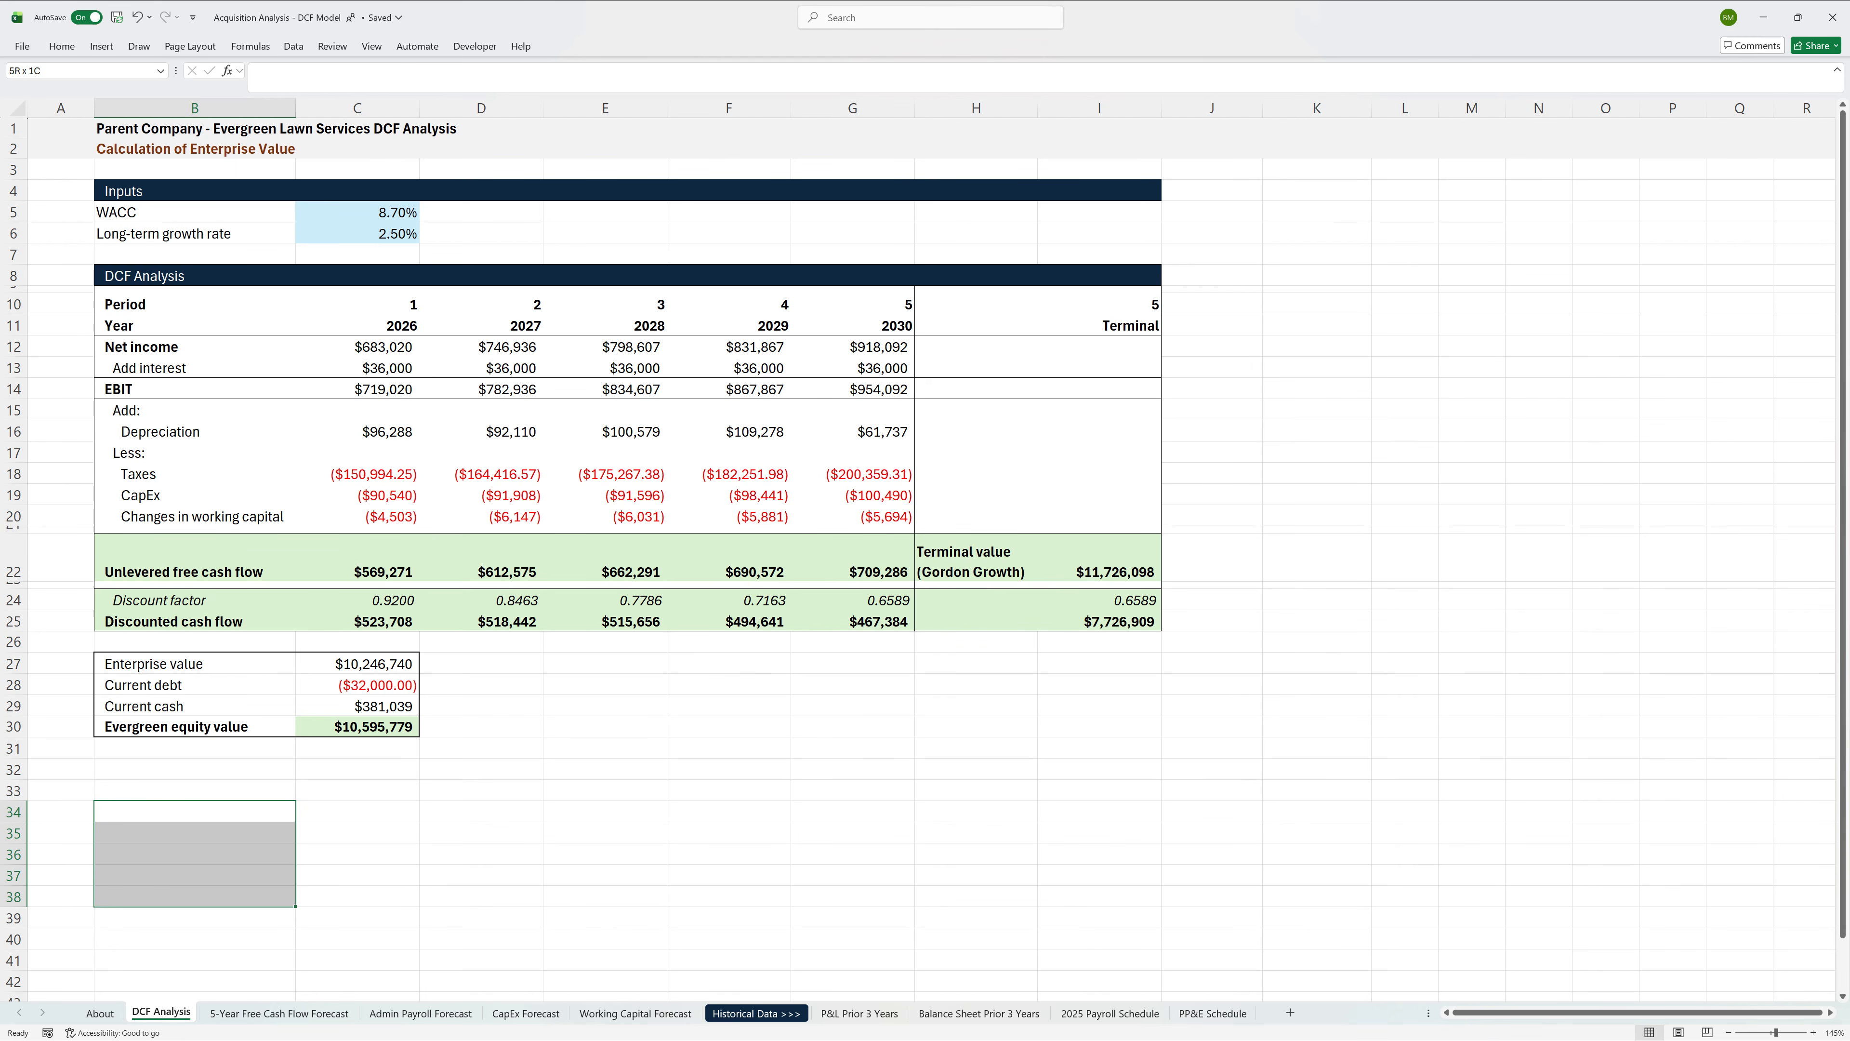
key("alt+h")
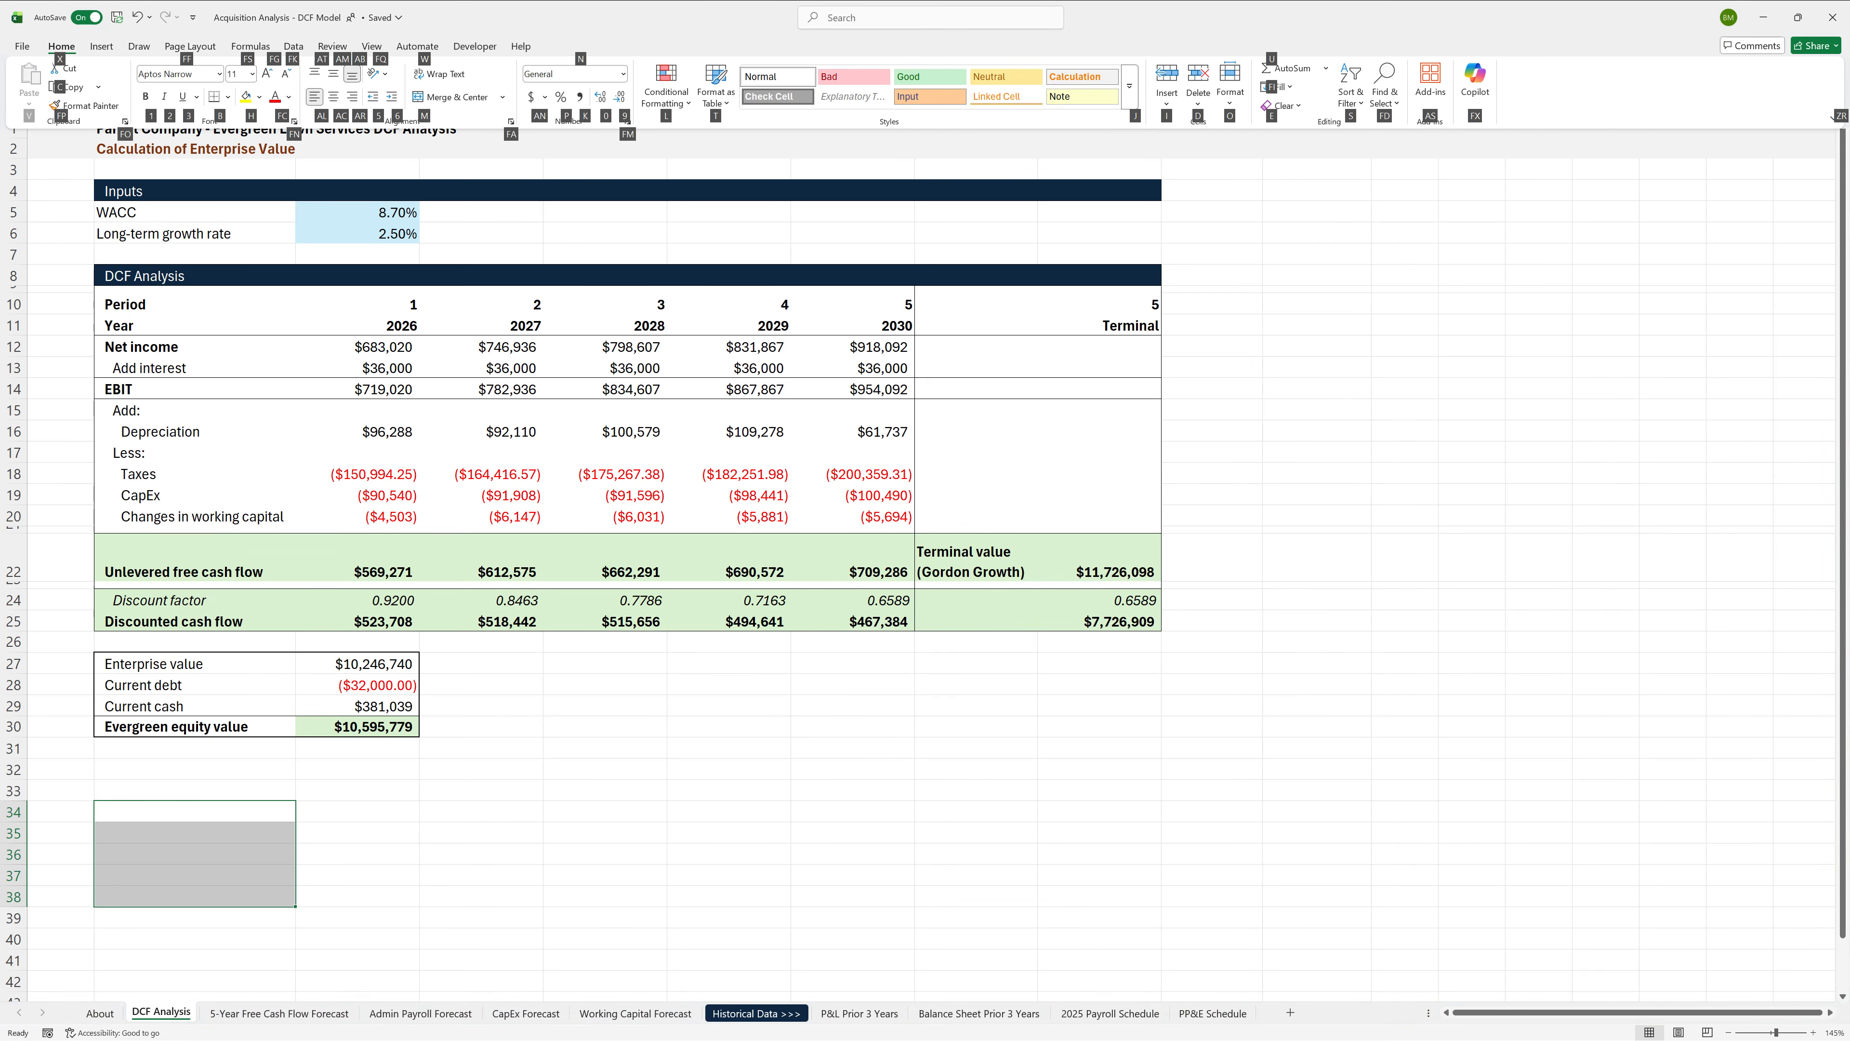
key("m")
key("c")
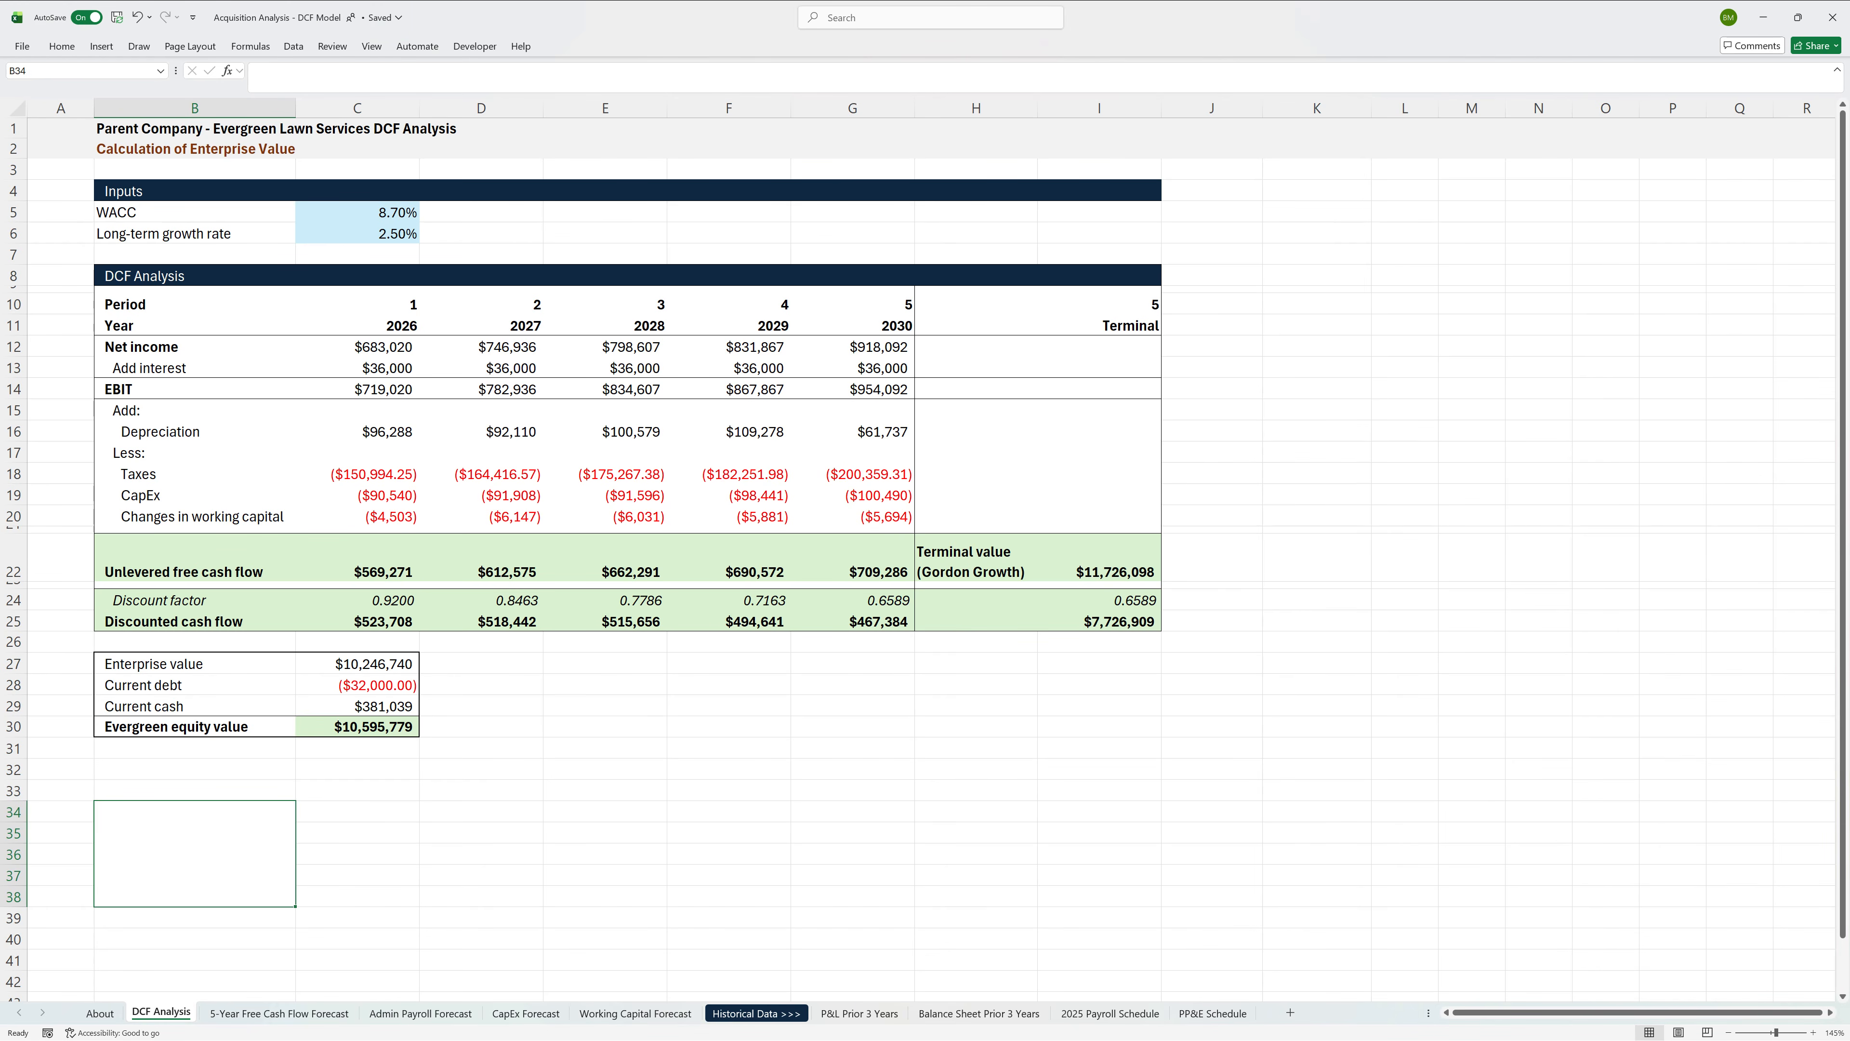
type("Long-term growth rate")
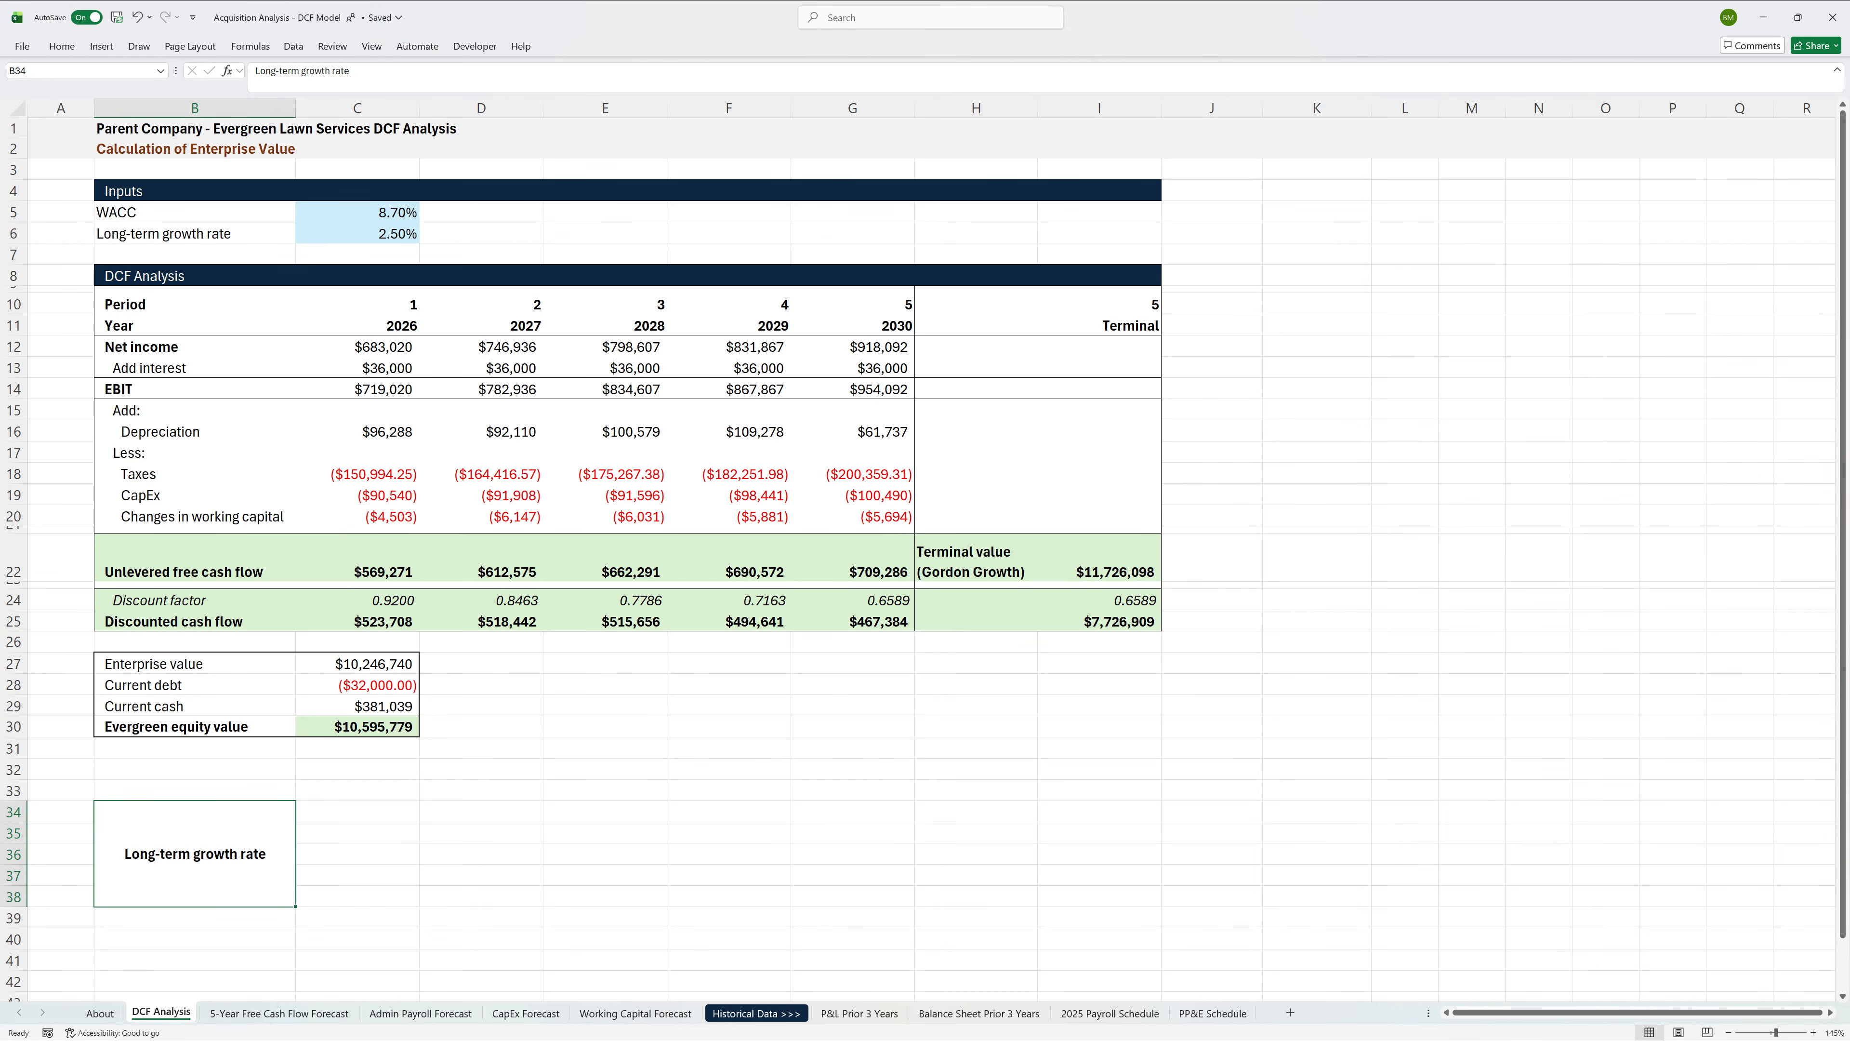
Step: Enter 2.5% in C36 as the base growth rate and make it bold
key("Tab")
key("Down")
key("Down")
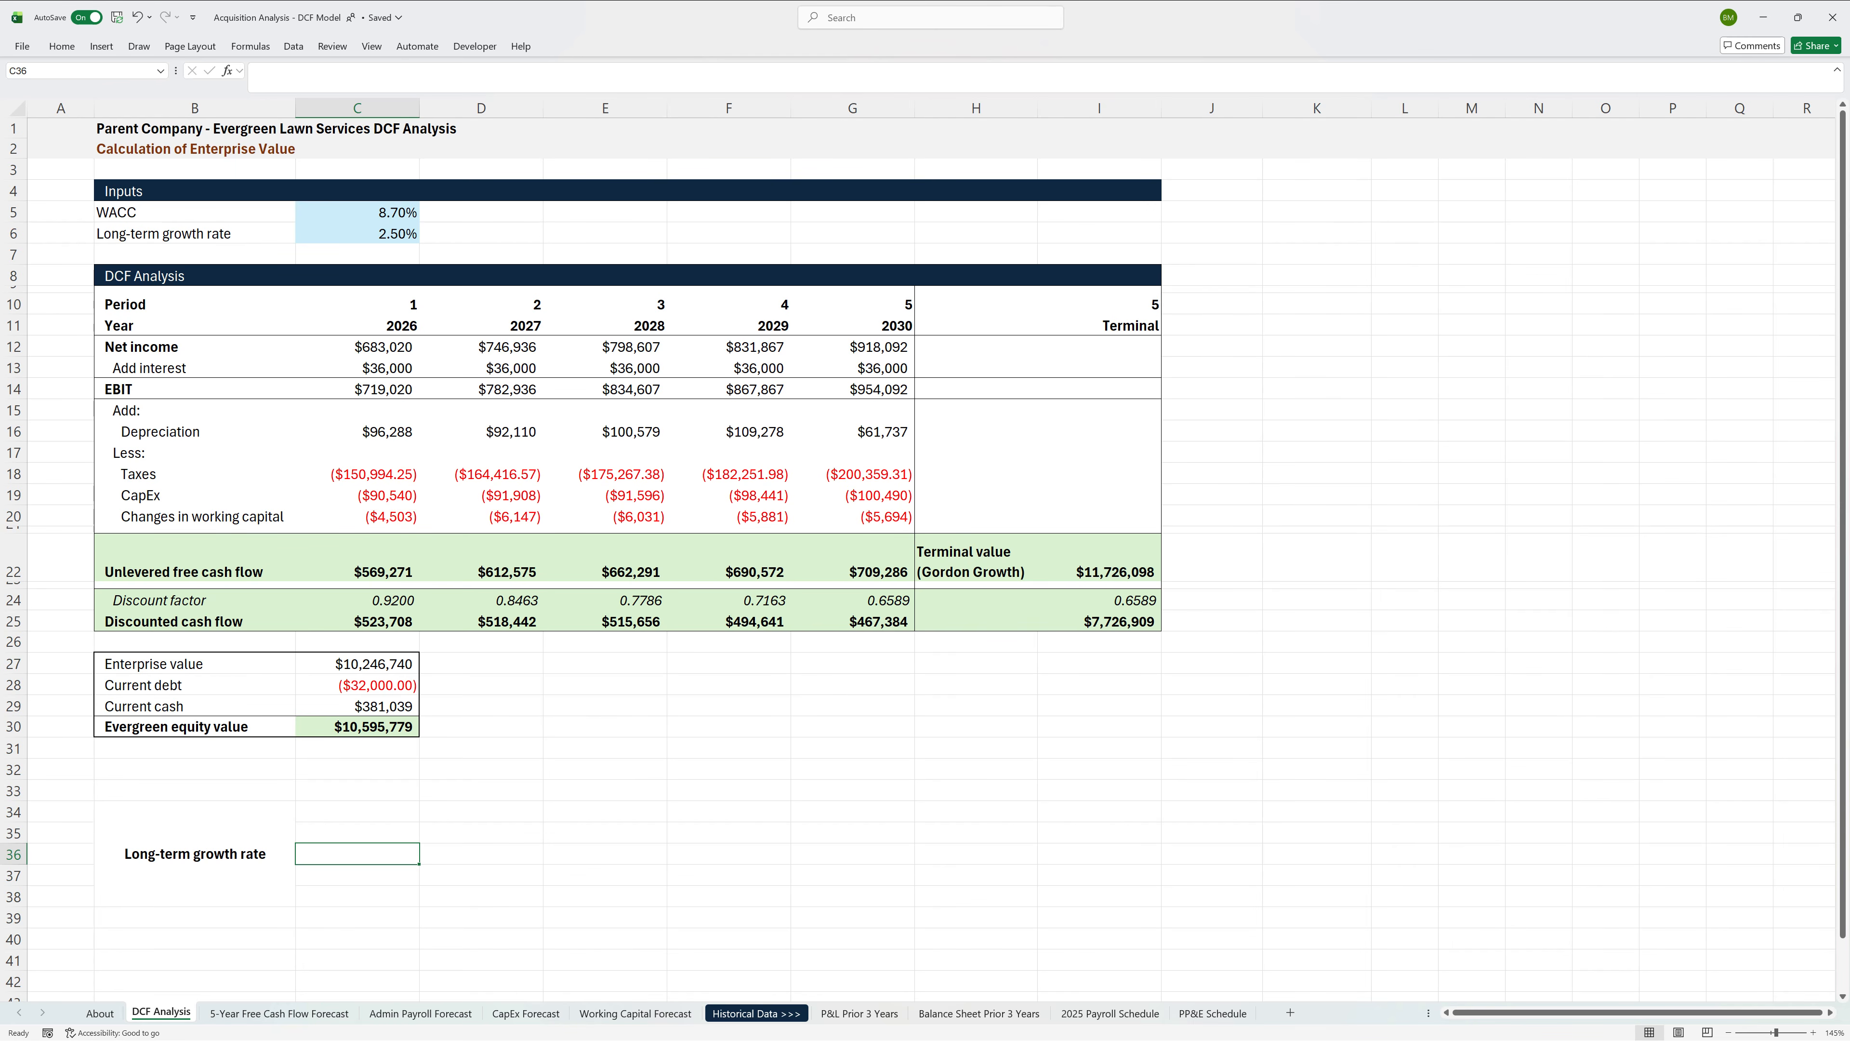
type("2.5%")
key("ctrl+b")
Step: Enter =C36-.001 in C35 and copy the formula up to C34
key("Up")
type("=C36-.001")
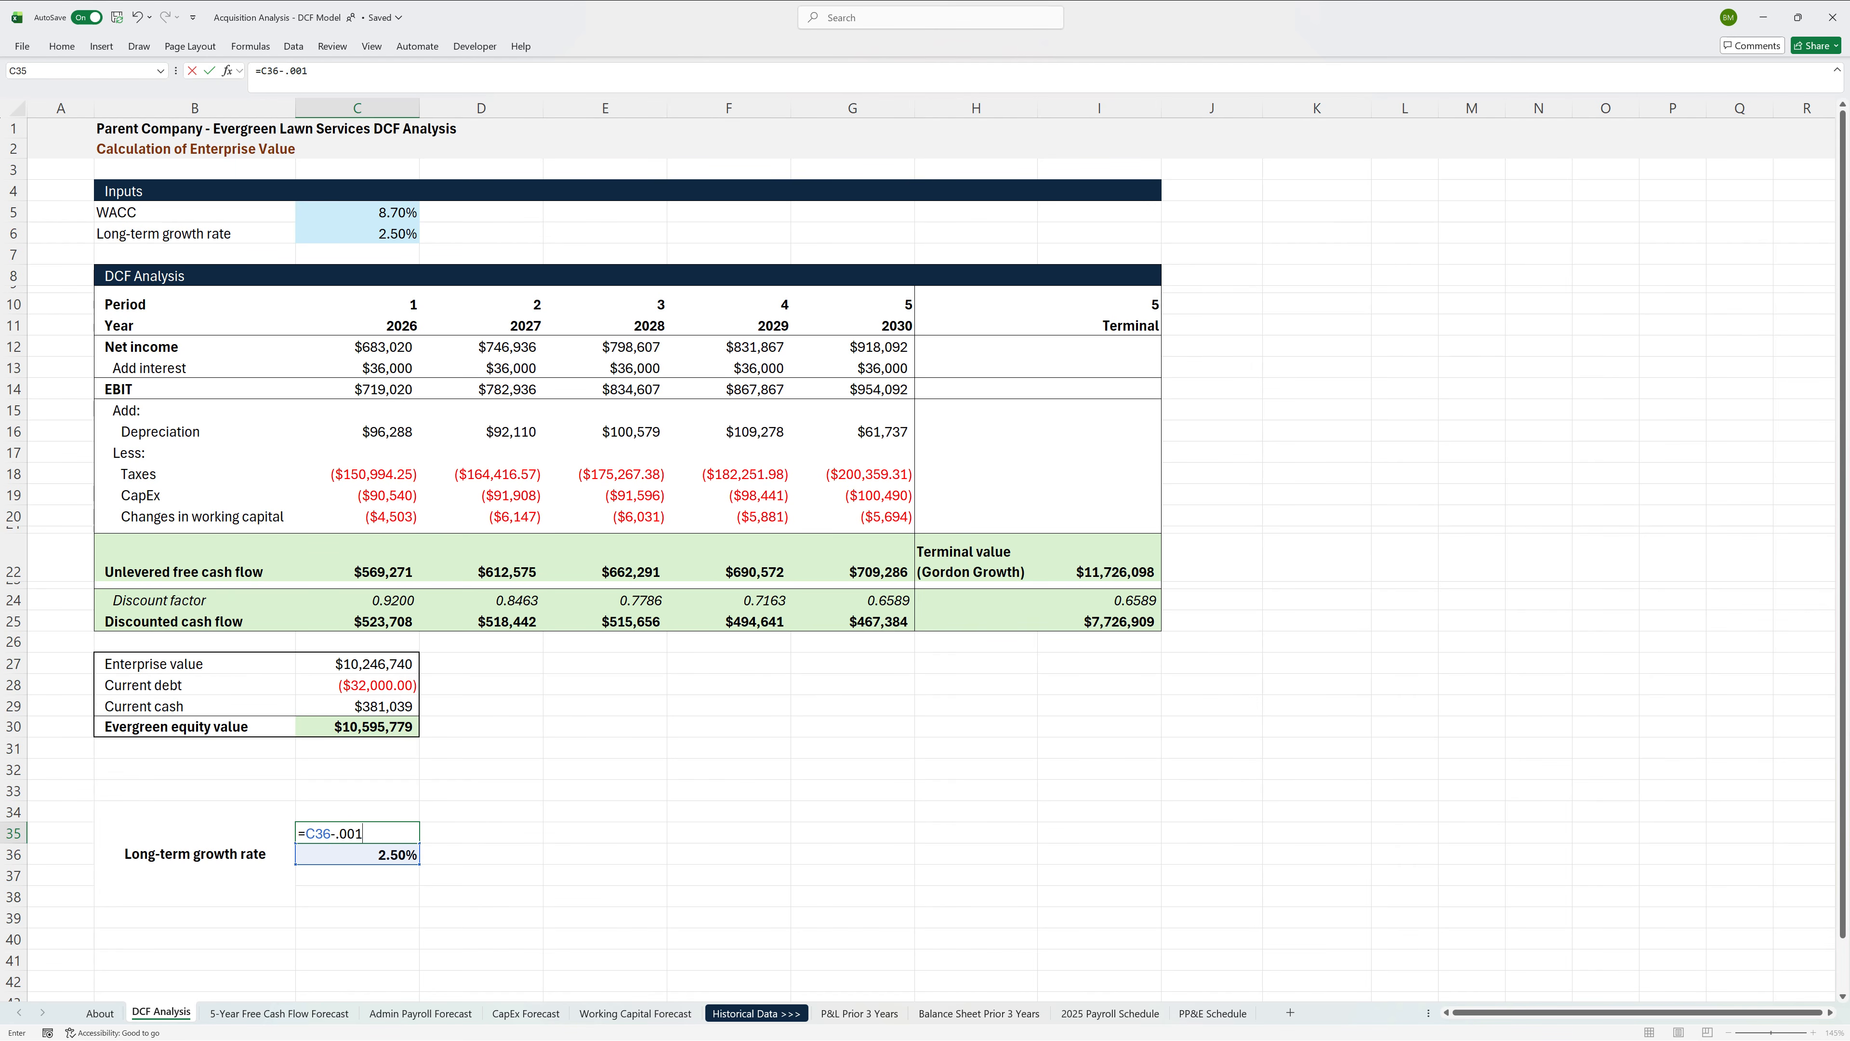
key("ctrl+Return")
key("ctrl+c")
key("Up")
key("ctrl+v")
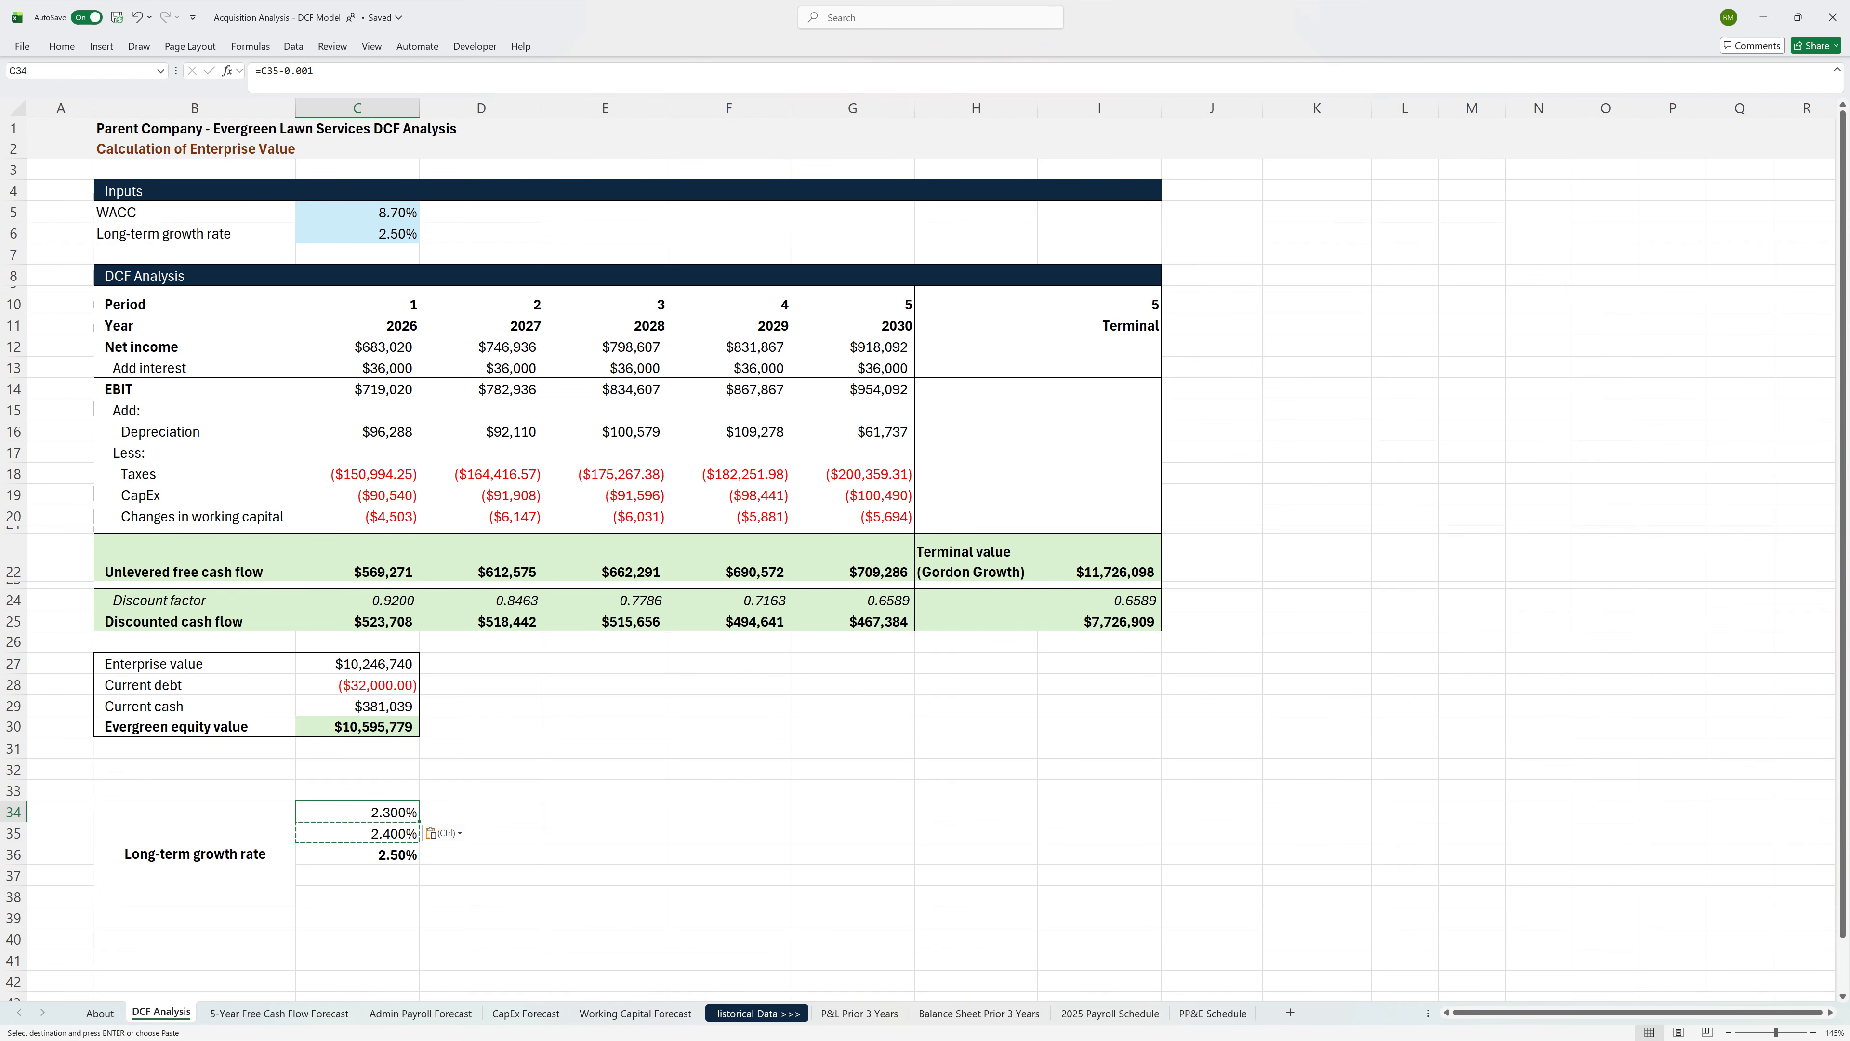
Step: Enter =C36+.001 in C37 and copy the formula down to C38
key("Down")
key("Down")
key("Down")
type("=C36+.001")
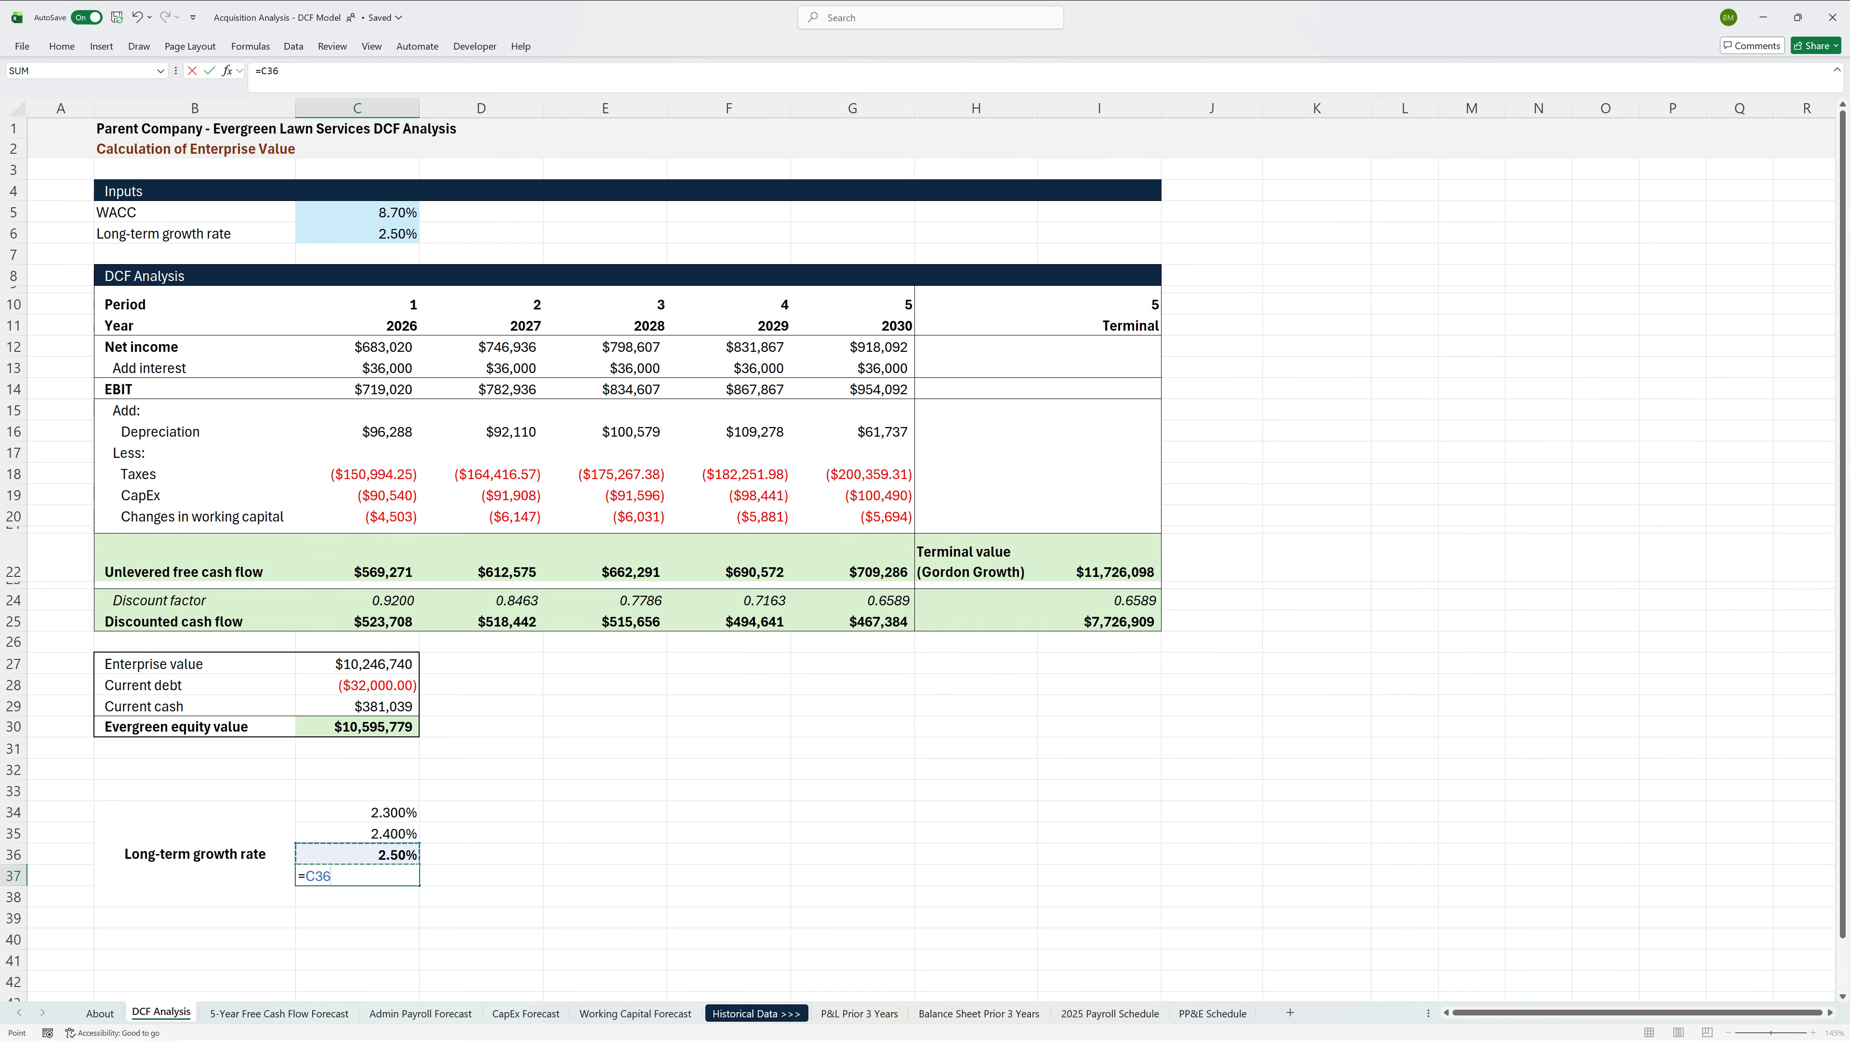
key("ctrl+Return")
key("ctrl+c")
key("Down")
key("ctrl+v")
key("Escape")
Step: Reduce the decimals of the growth rates in column C so they show two decimal places
key("shift+Up")
key("shift+Up")
key("shift+Up")
key("shift+Up")
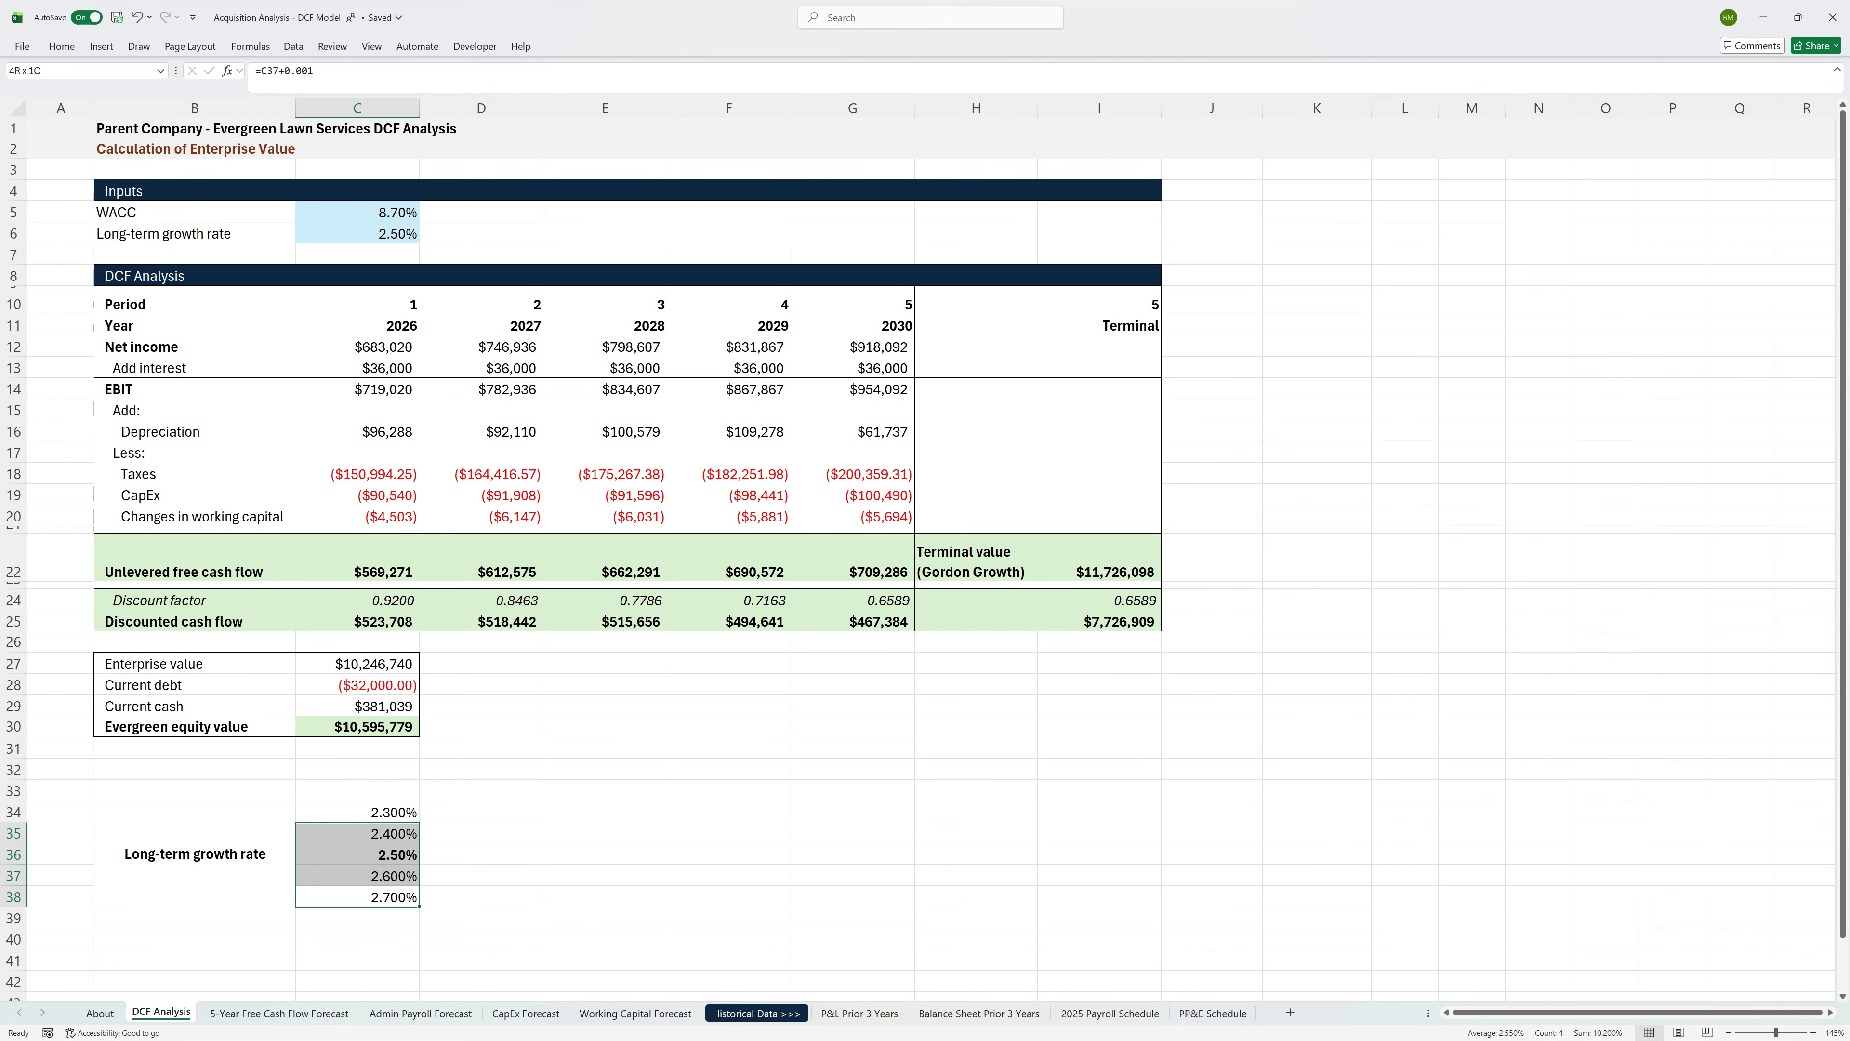
key("alt+h")
key("9")
Step: Merge and center D32:H32 and enter the bold heading "WACC"
key("Up")
key("Up")
key("Up")
key("Up")
key("Right")
key("Up")
key("Up")
key("shift+Right")
key("shift+Right")
key("shift+Right")
key("shift+Right")
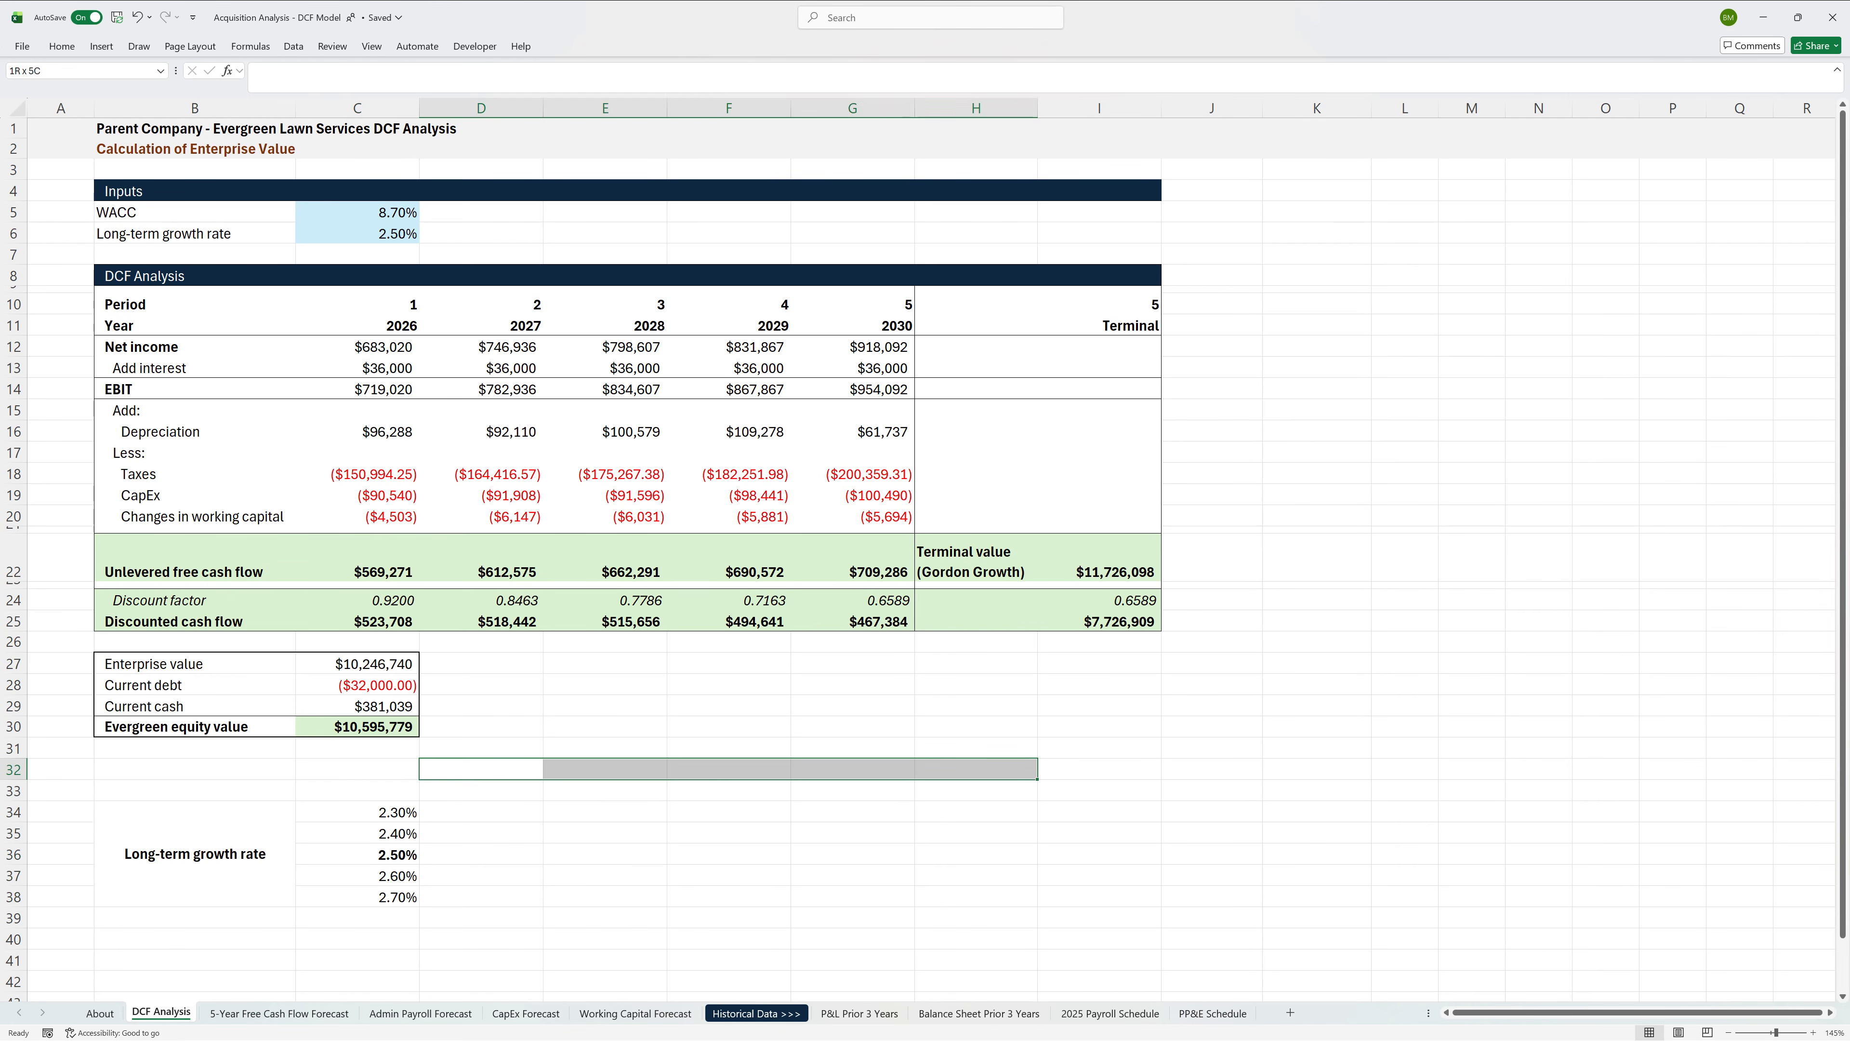
key("alt+h")
type("mc")
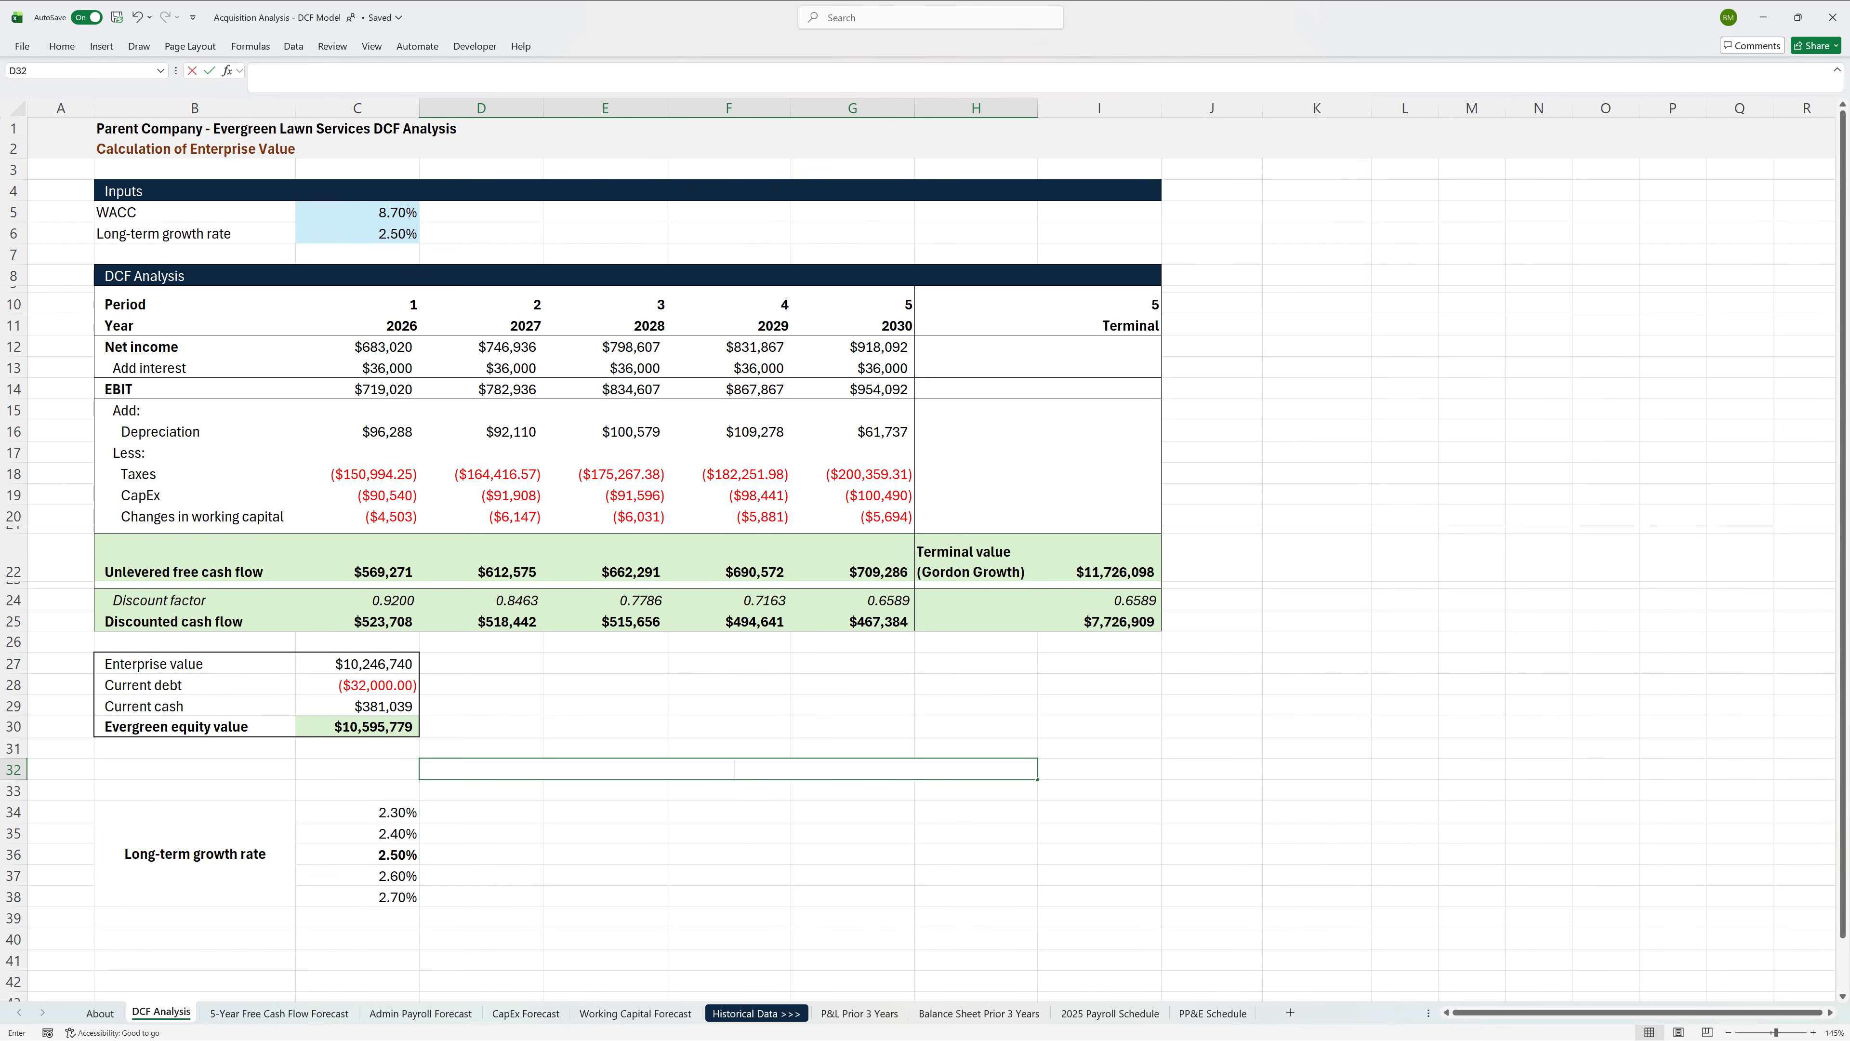
type("WACC")
key("ctrl+Return")
key("ctrl+b")
Step: Enter 8.70% in F33 below the WACC heading as the base rate
key("Down")
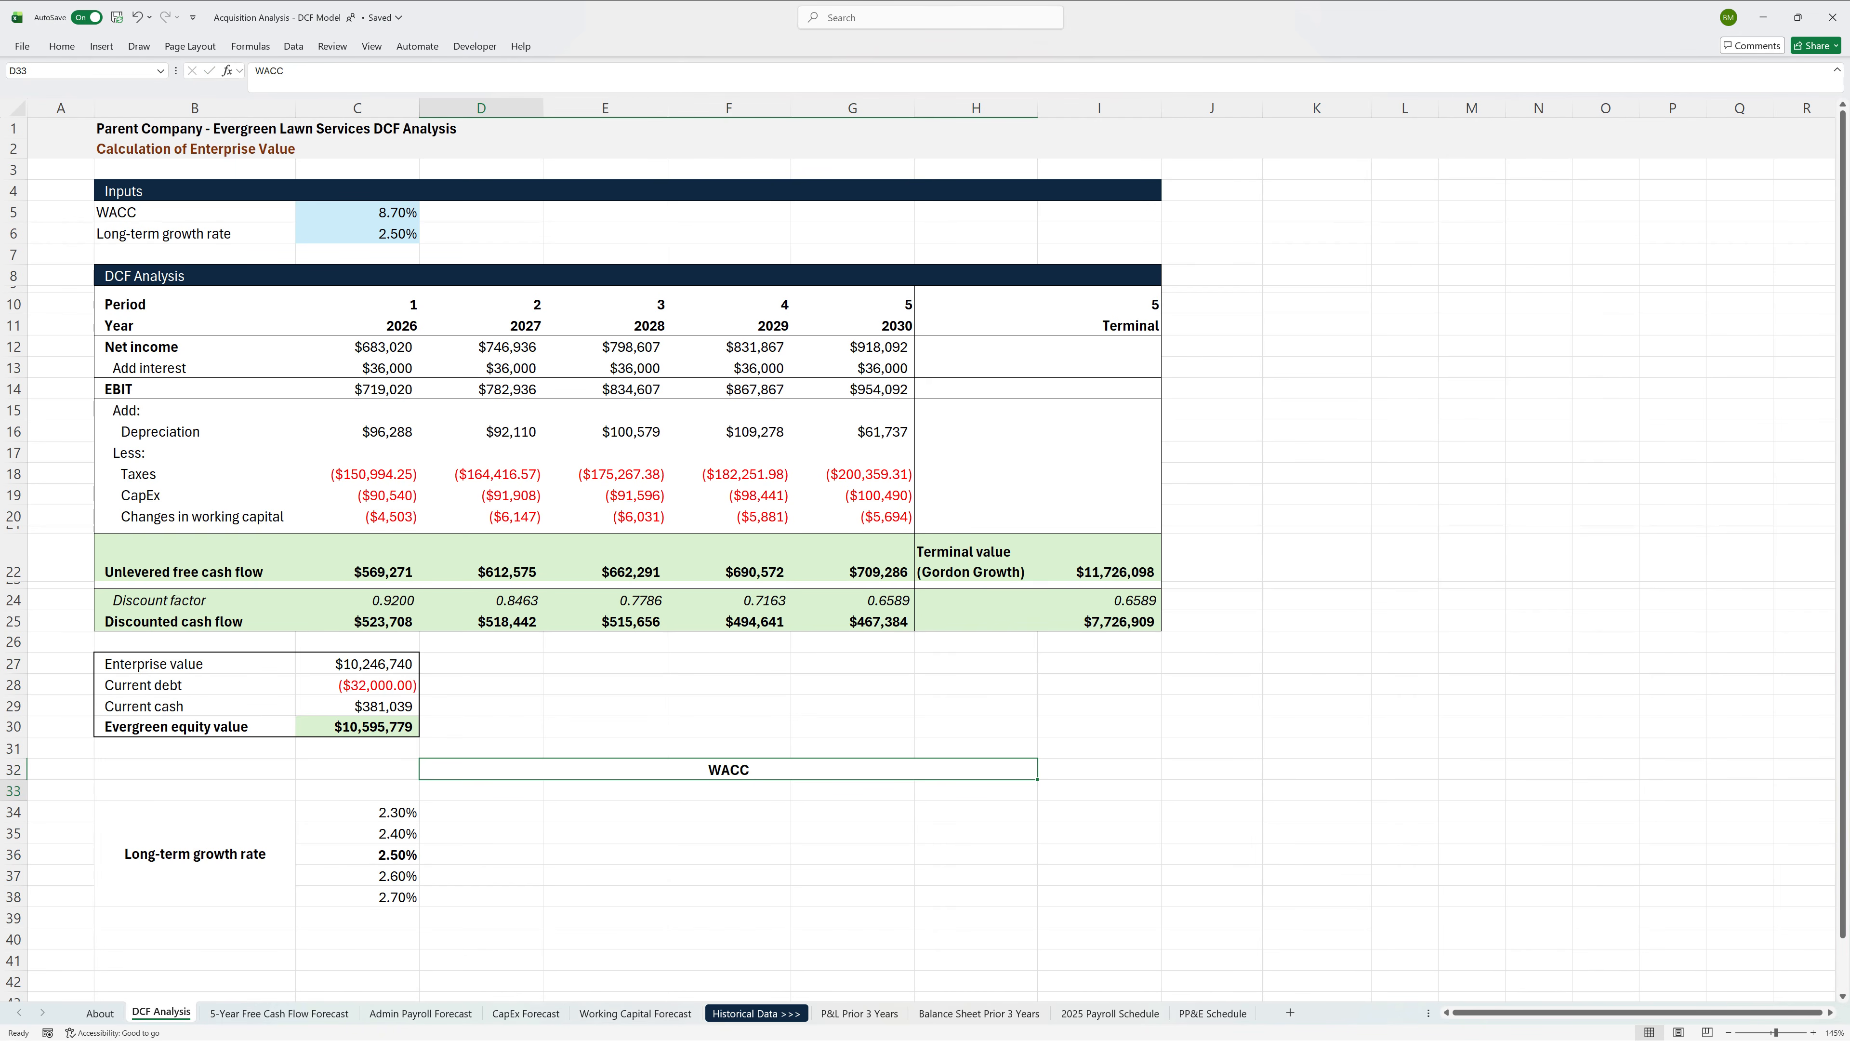
key("Right")
key("Right")
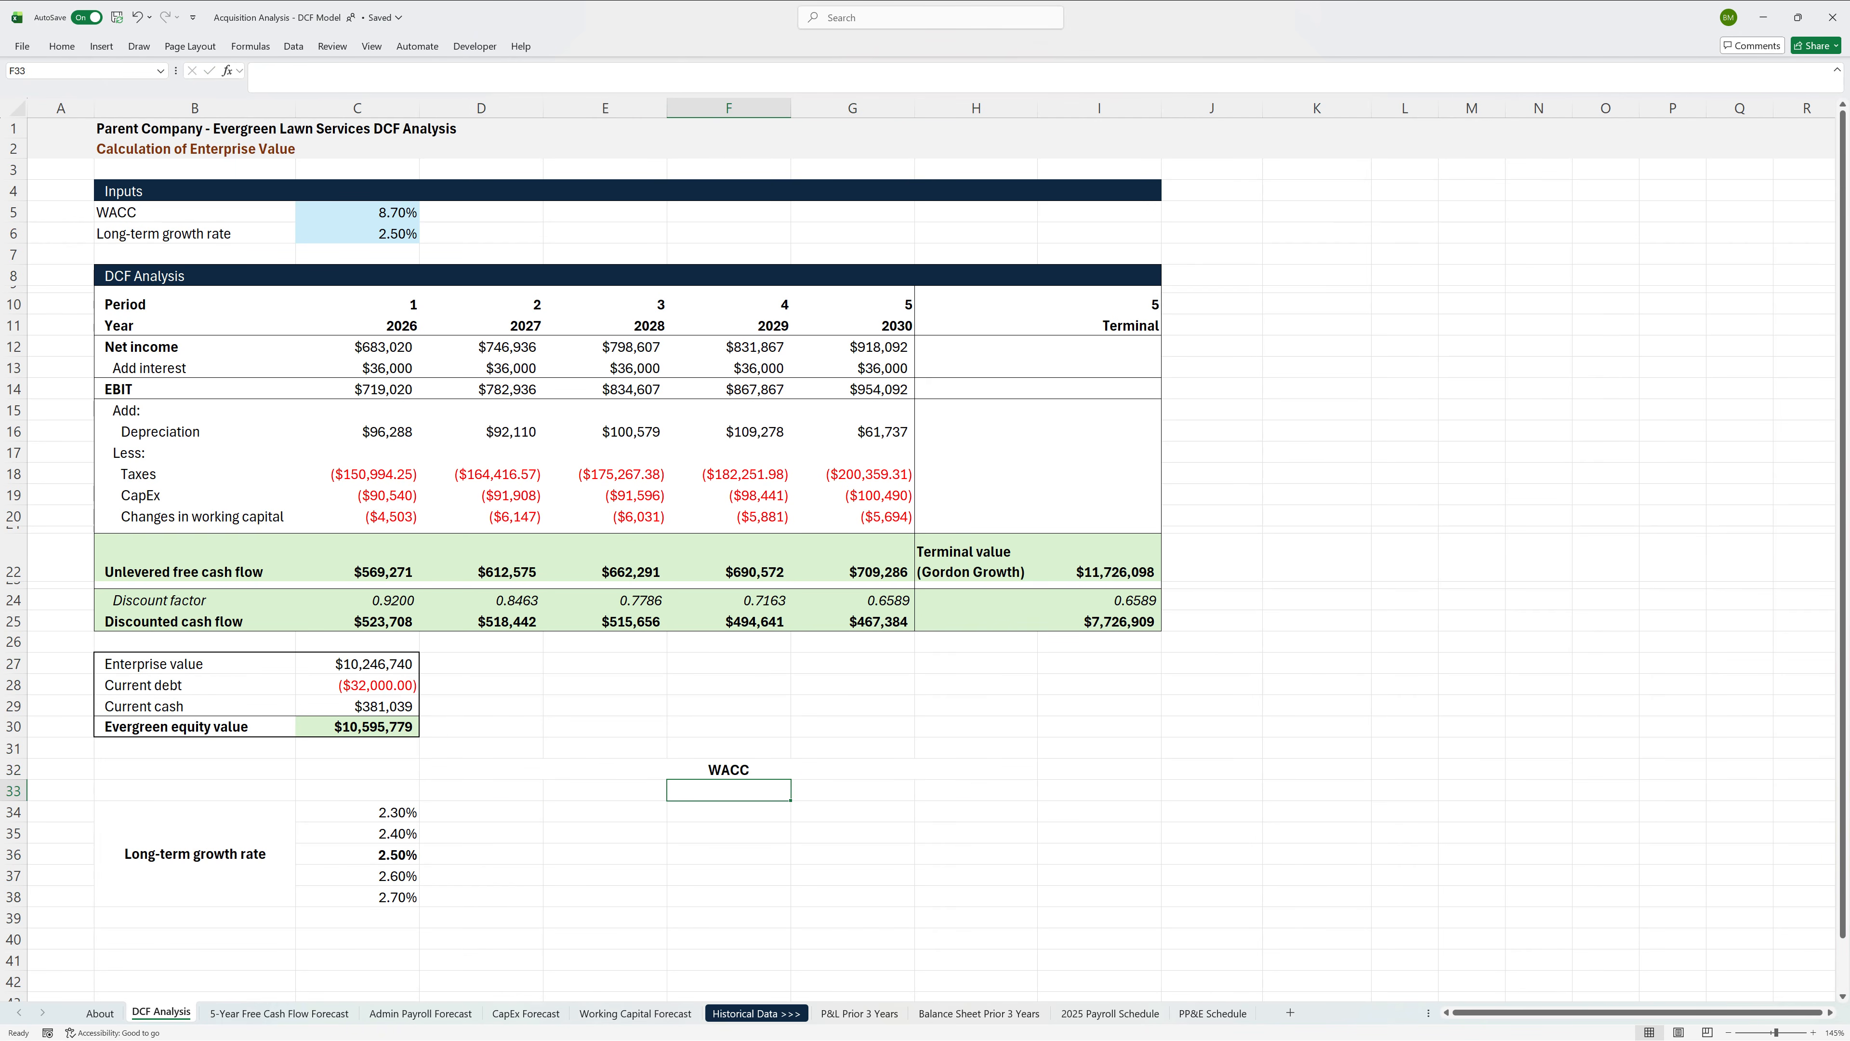
type("8.70")
type("%")
key("ctrl+Return")
Step: Enter =F33-.0025 in E33 and copy the formula left to D33
key("Left")
type("=F33-.0025")
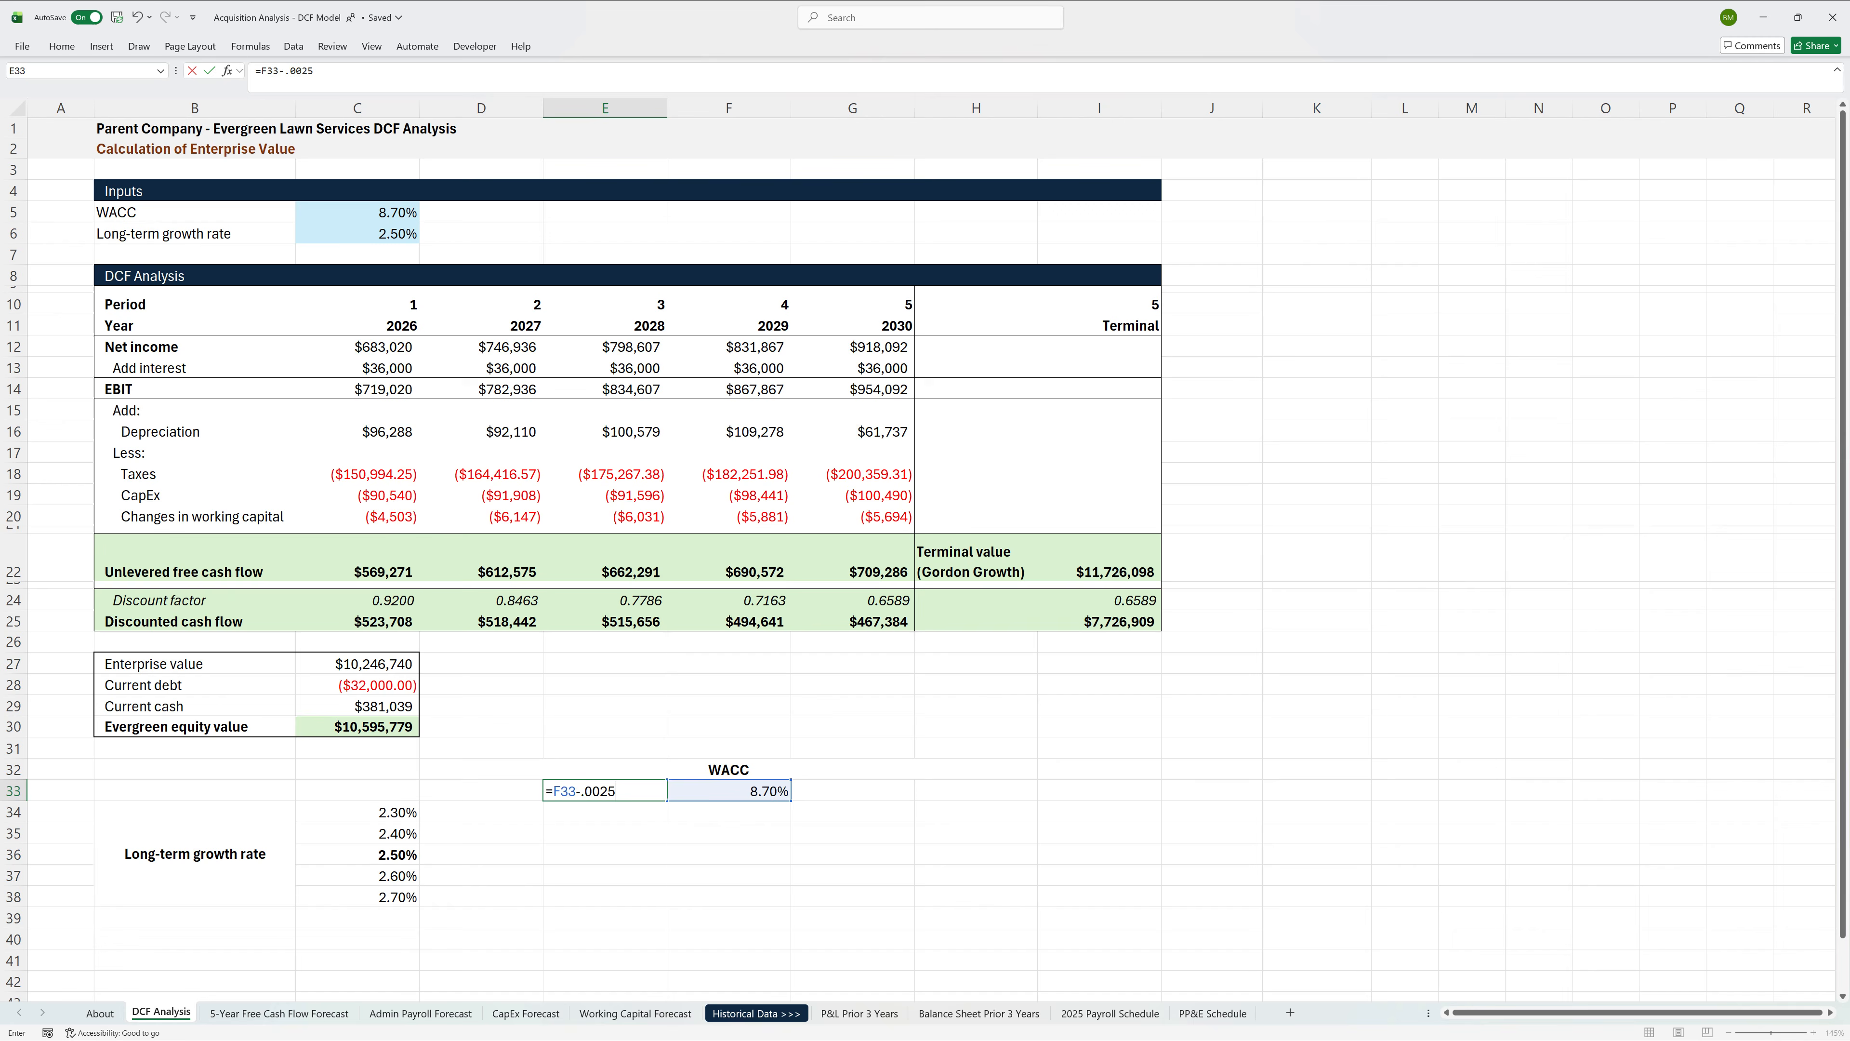
key("ctrl+Return")
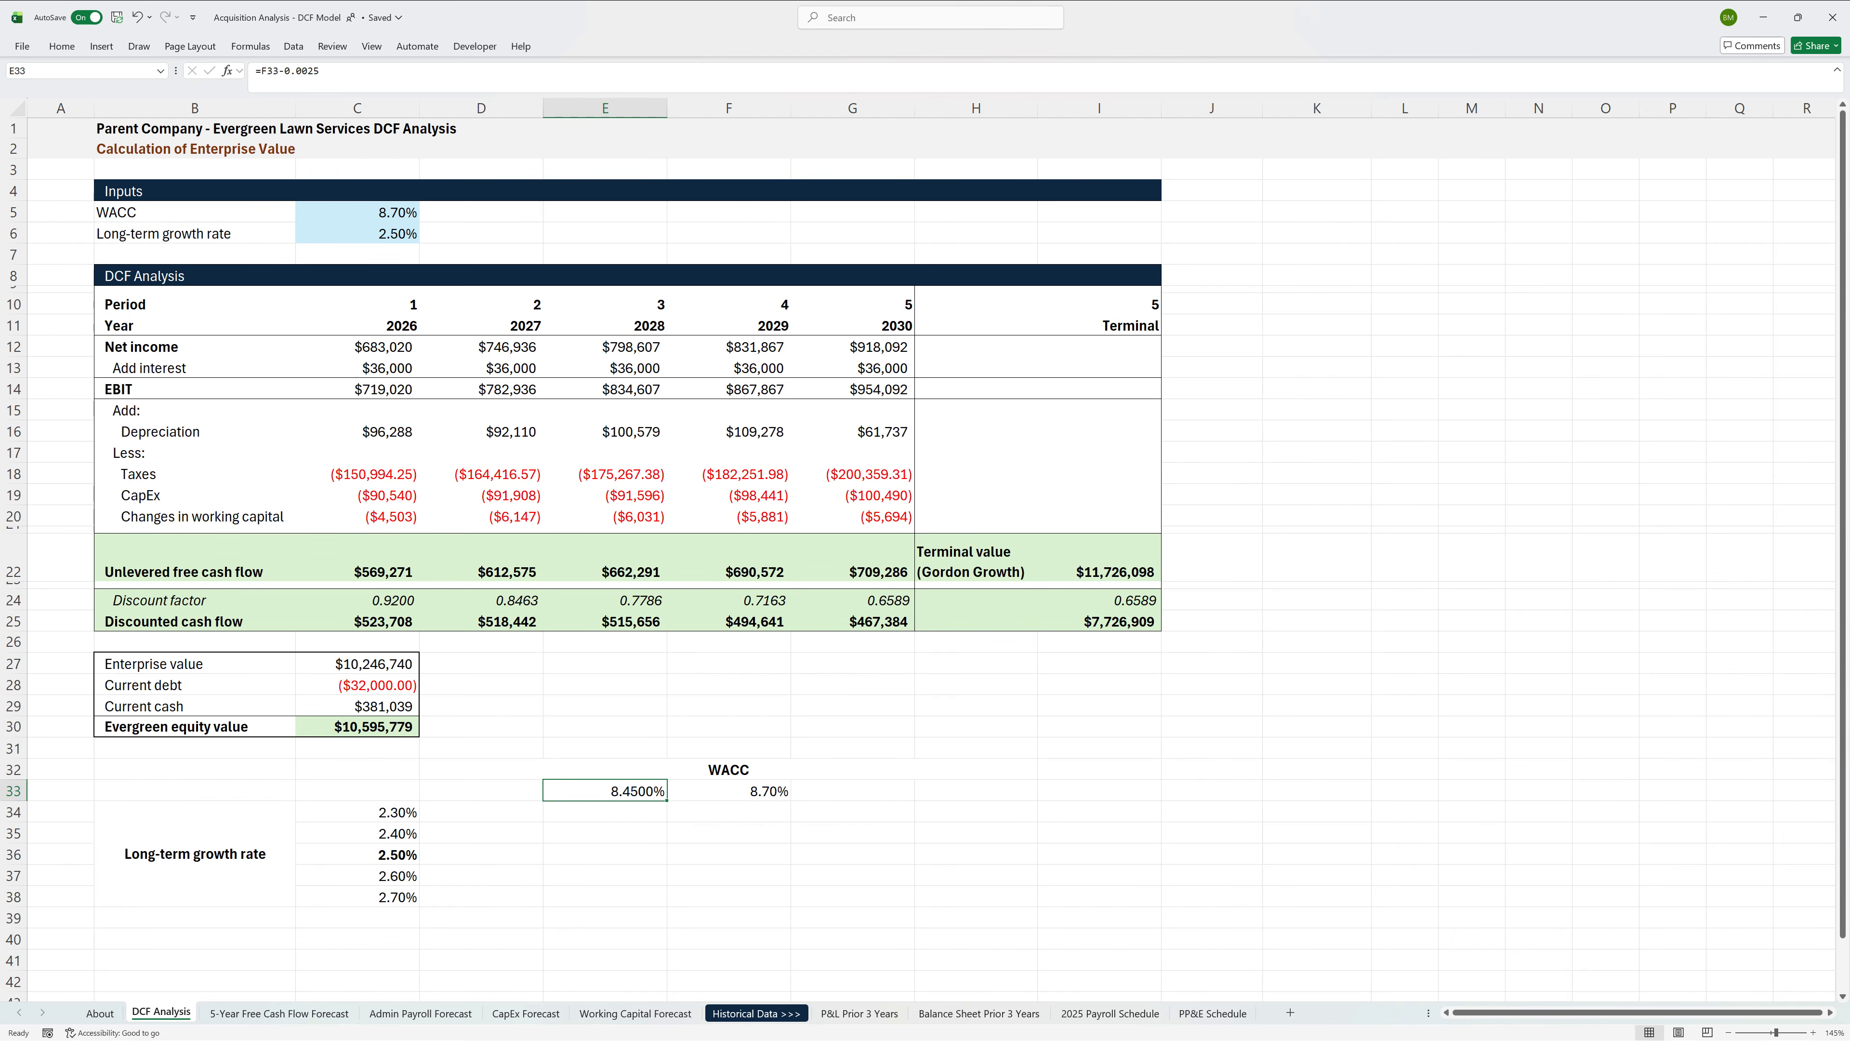
key("ctrl+c")
key("Left")
key("ctrl+v")
Step: Enter =F33+.0025 in G33 and copy the formula right to H33
key("Right")
key("Right")
key("Right")
key("Escape")
type("=")
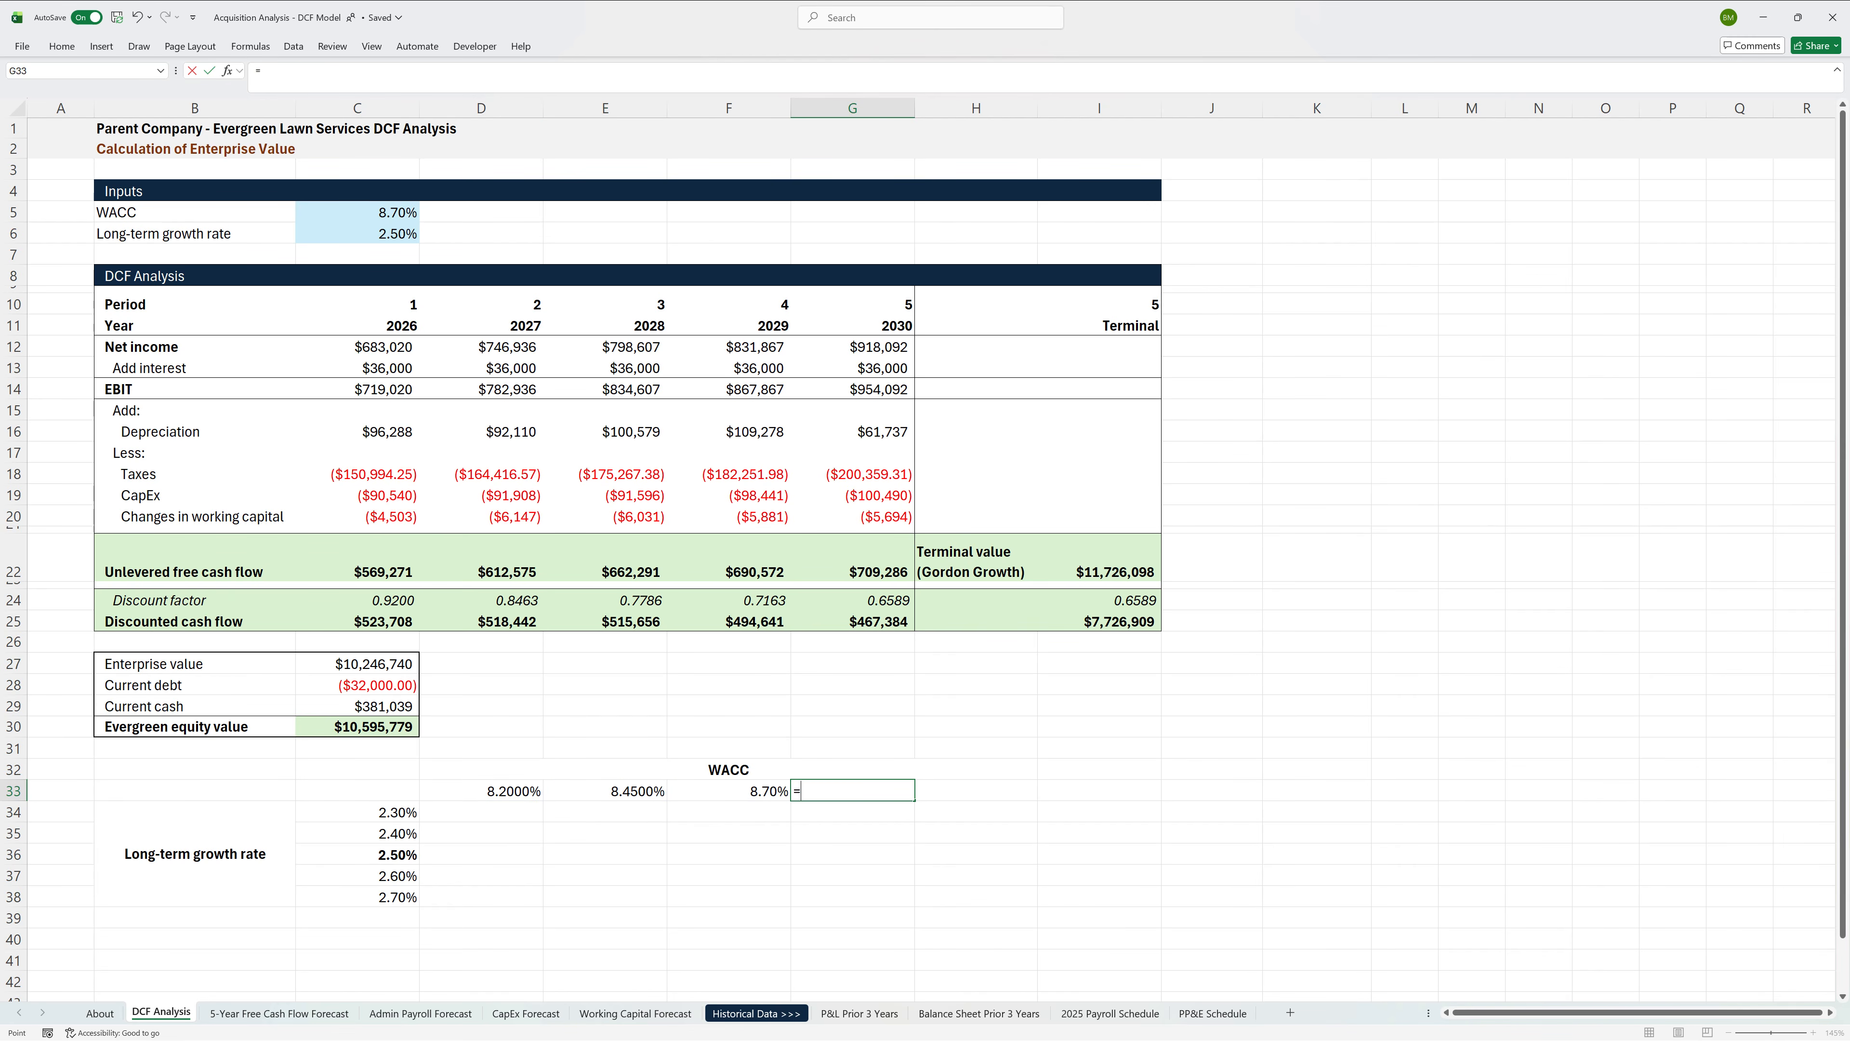
key("Left")
type("+.0025")
key("ctrl+Return")
key("ctrl+c")
key("Right")
key("ctrl+v")
key("Escape")
Step: Center the WACC rates in D33:H33 and reduce them to two decimal places
key("ctrl+shift+Left")
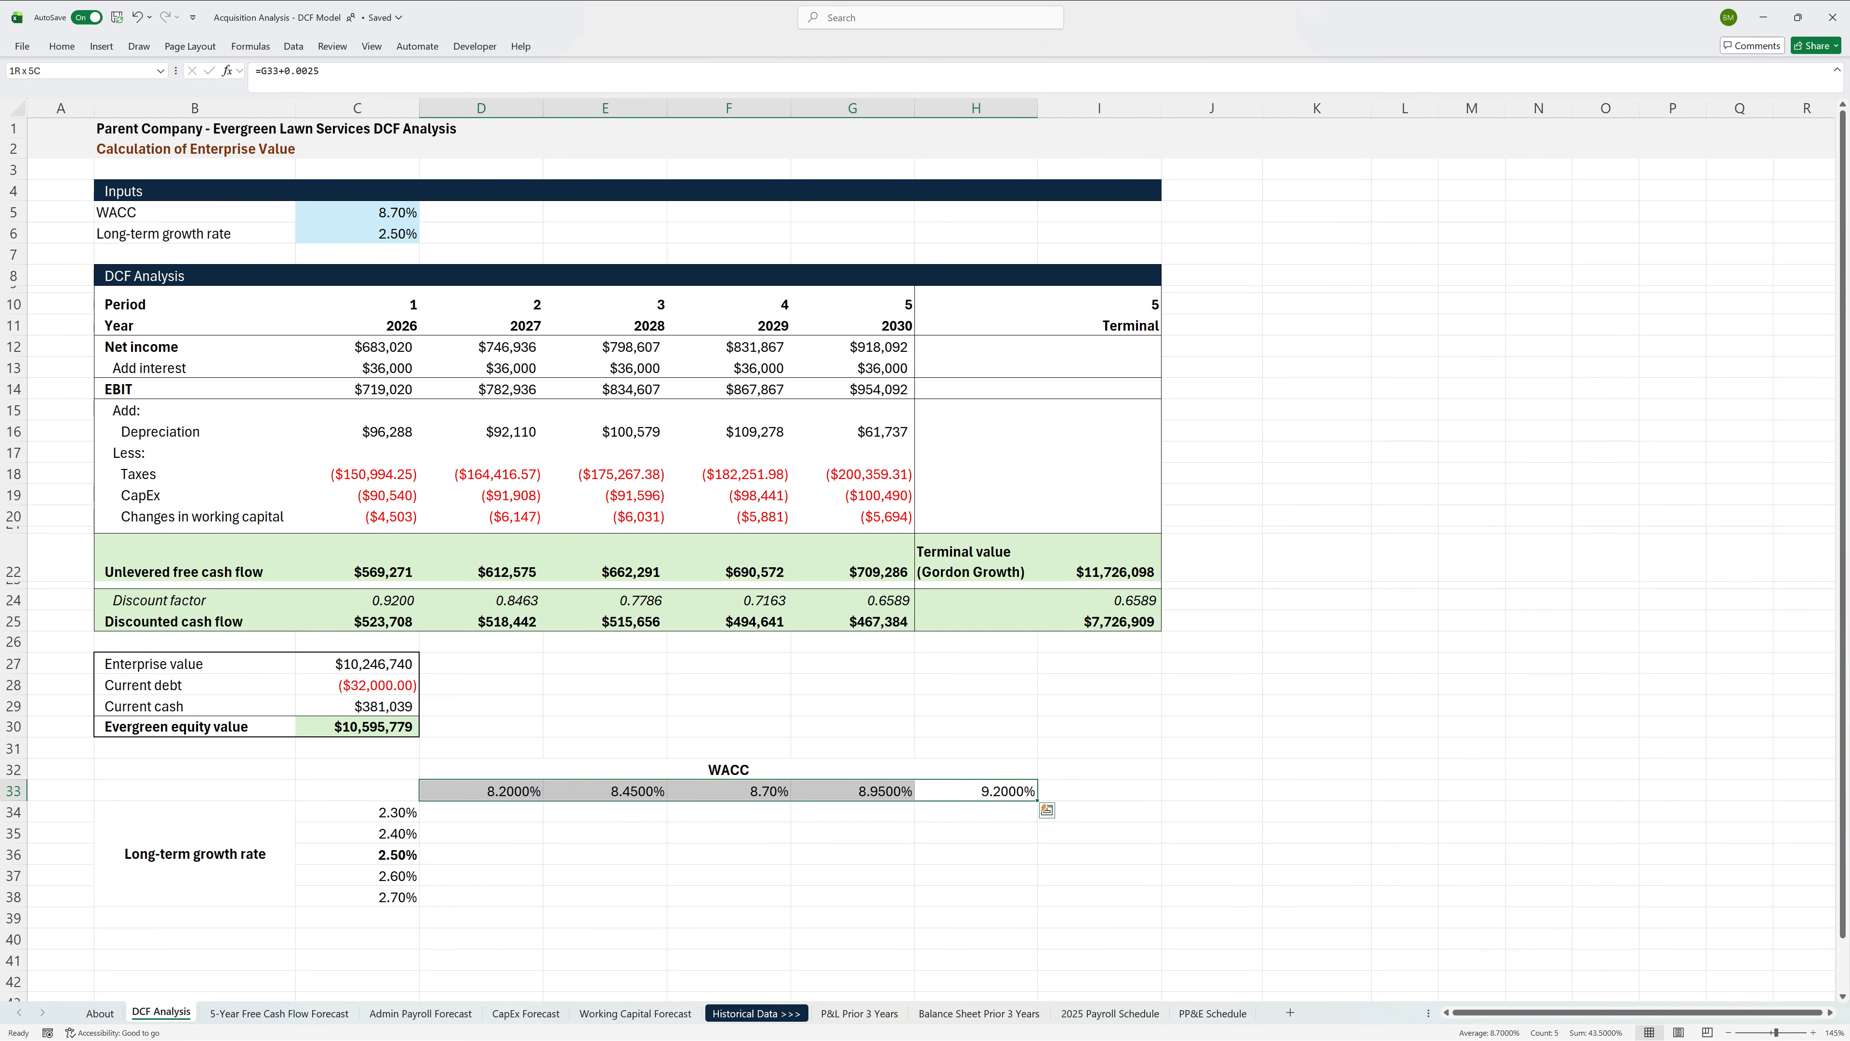
key("alt+h")
key("a")
key("c")
key("alt+h")
key("9")
key("9")
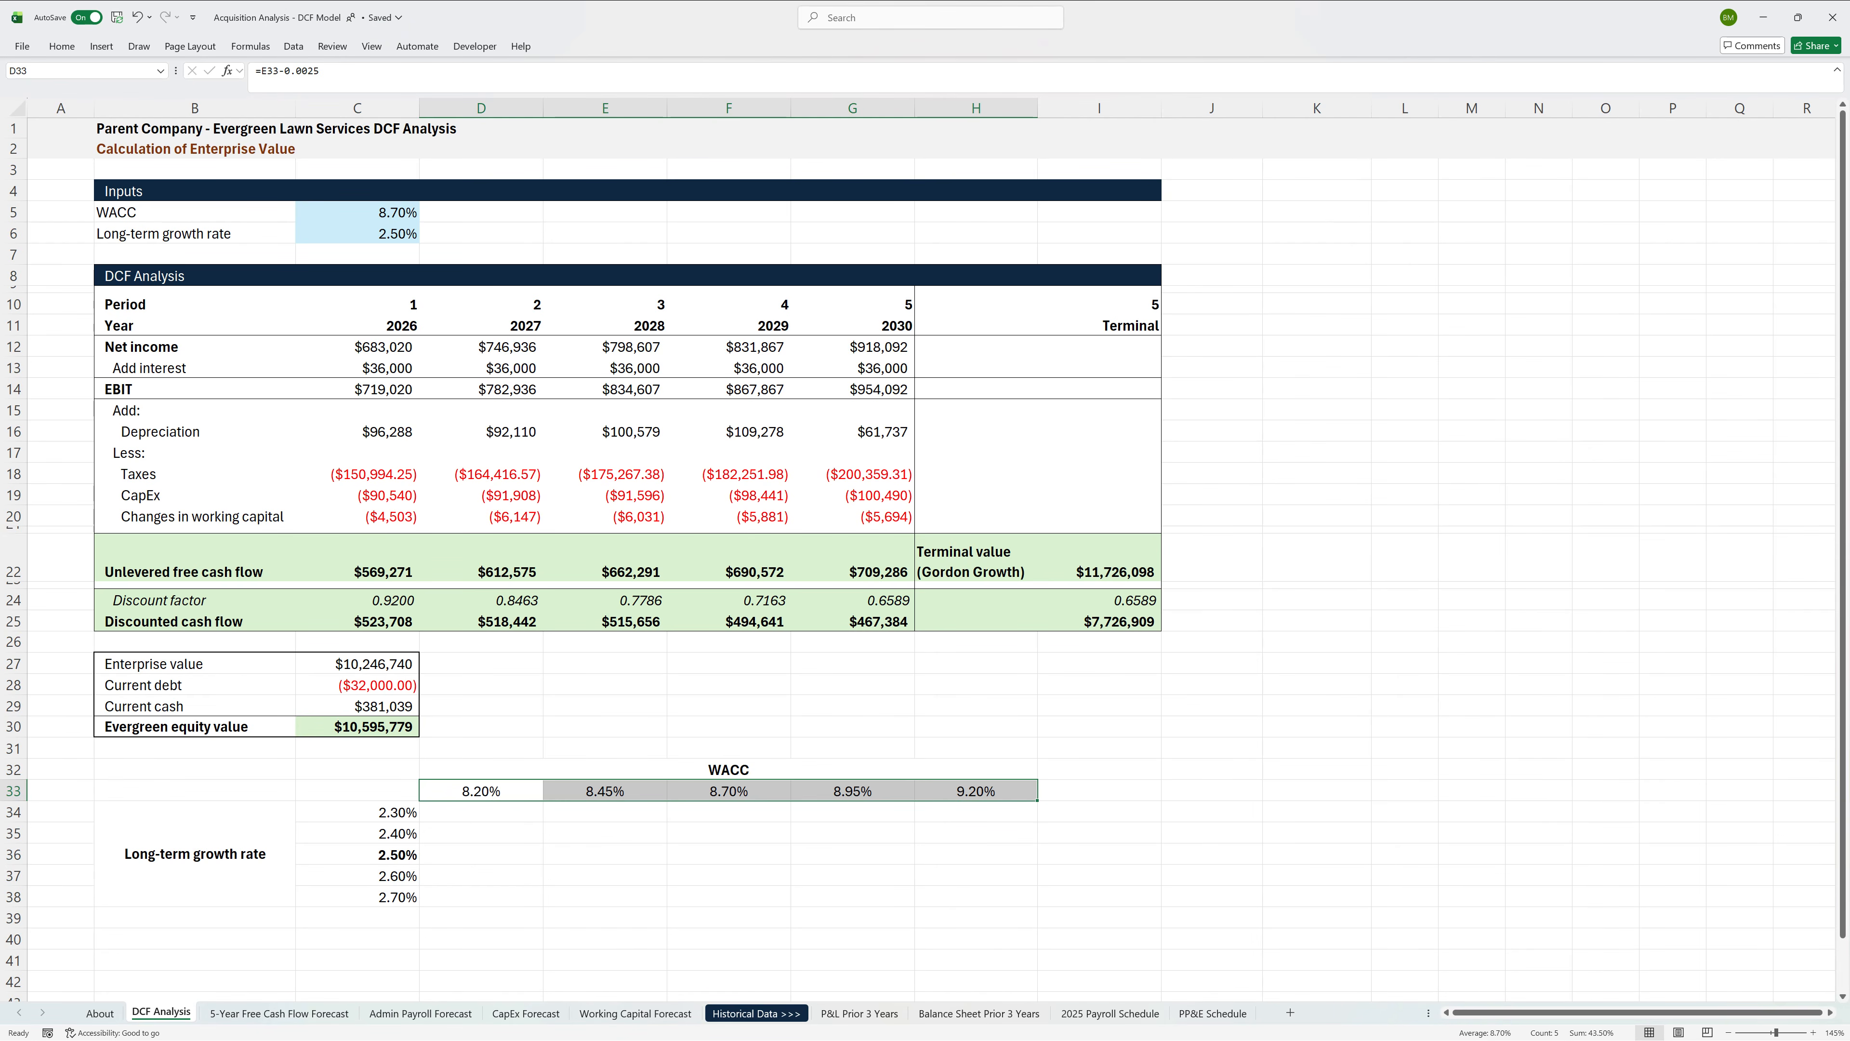
Step: Make the base WACC rate in F33 bold
key("Right")
key("Right")
key("ctrl+b")
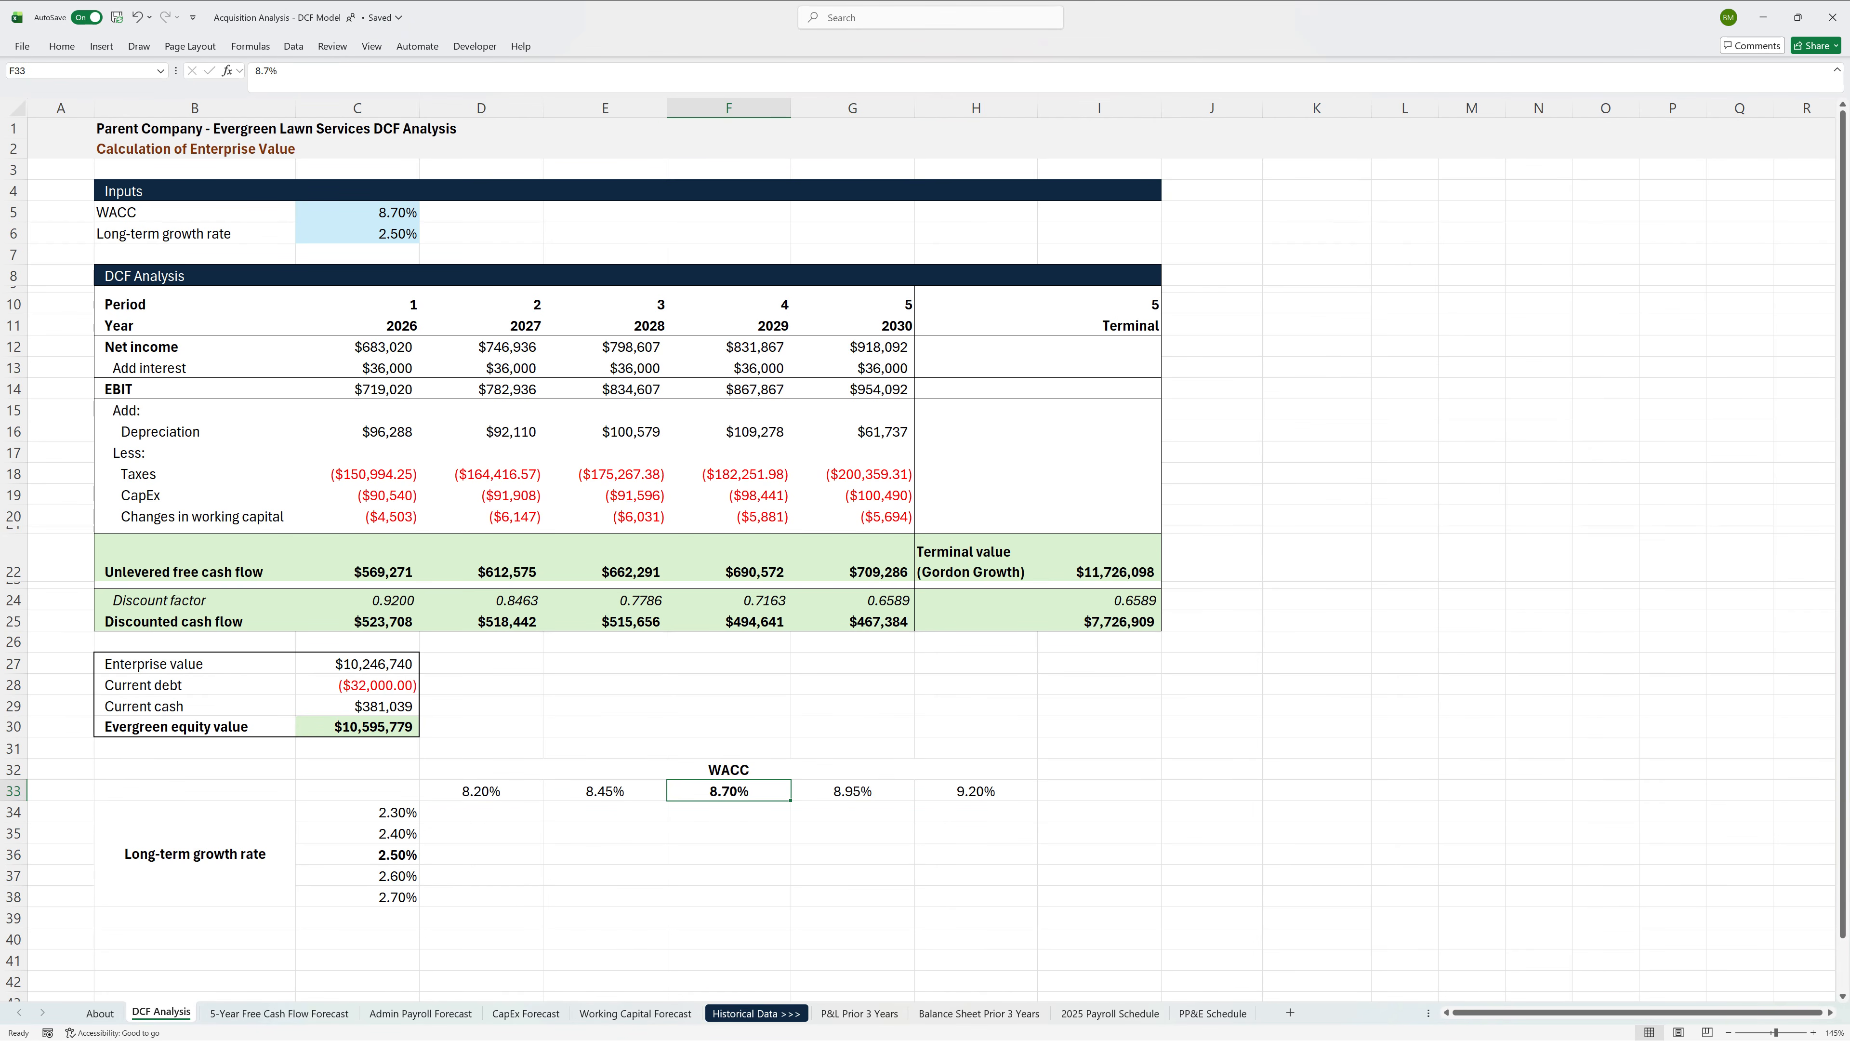
Step: Apply an outside border around the whole sensitivity table, B32:H38
key("Left")
key("Left")
key("Left")
key("Left")
key("Up")
key("ctrl+shift+Right")
key("ctrl+shift+Down")
key("alt+h")
key("b")
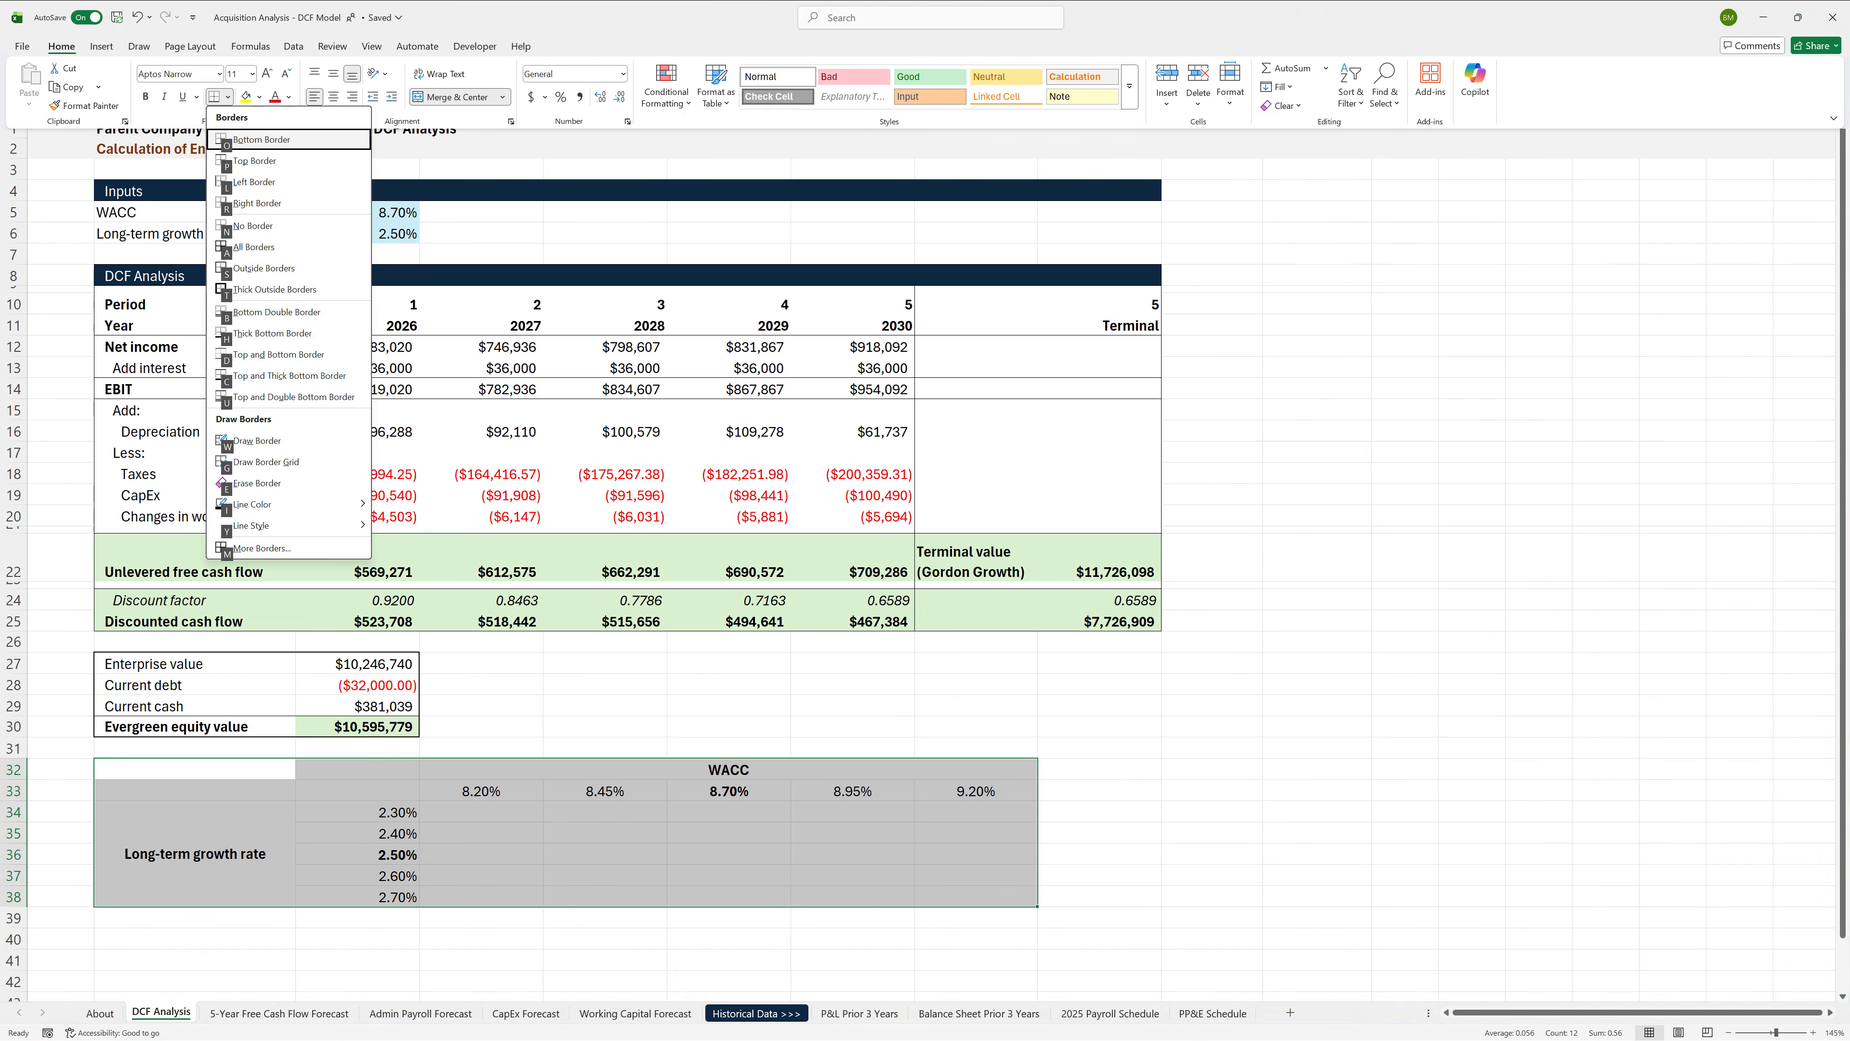
key("s")
Step: Apply an outside border around the merged WACC heading in D32:H32
key("Right")
key("Right")
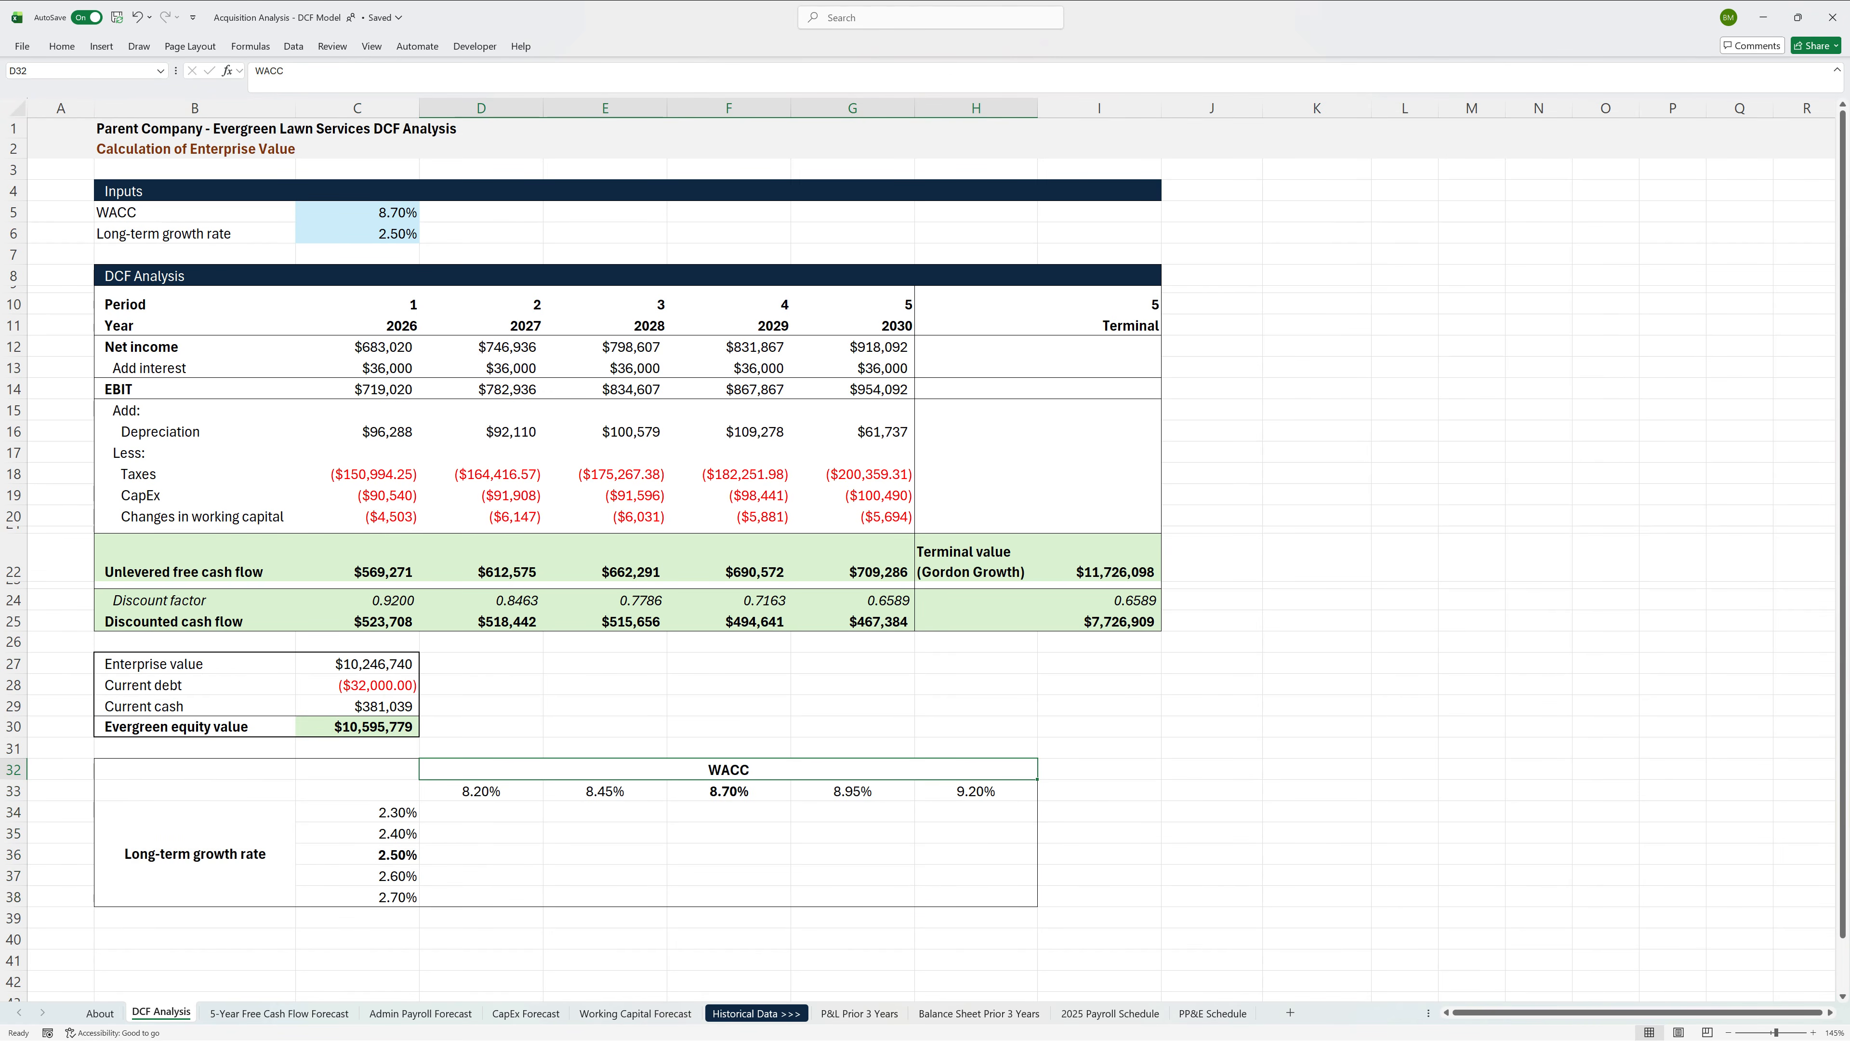
key("alt+h")
key("b")
key("s")
Step: Apply an outside border around the merged "Long-term growth rate" label in B34:B38
key("Left")
key("Left")
key("Down")
key("Down")
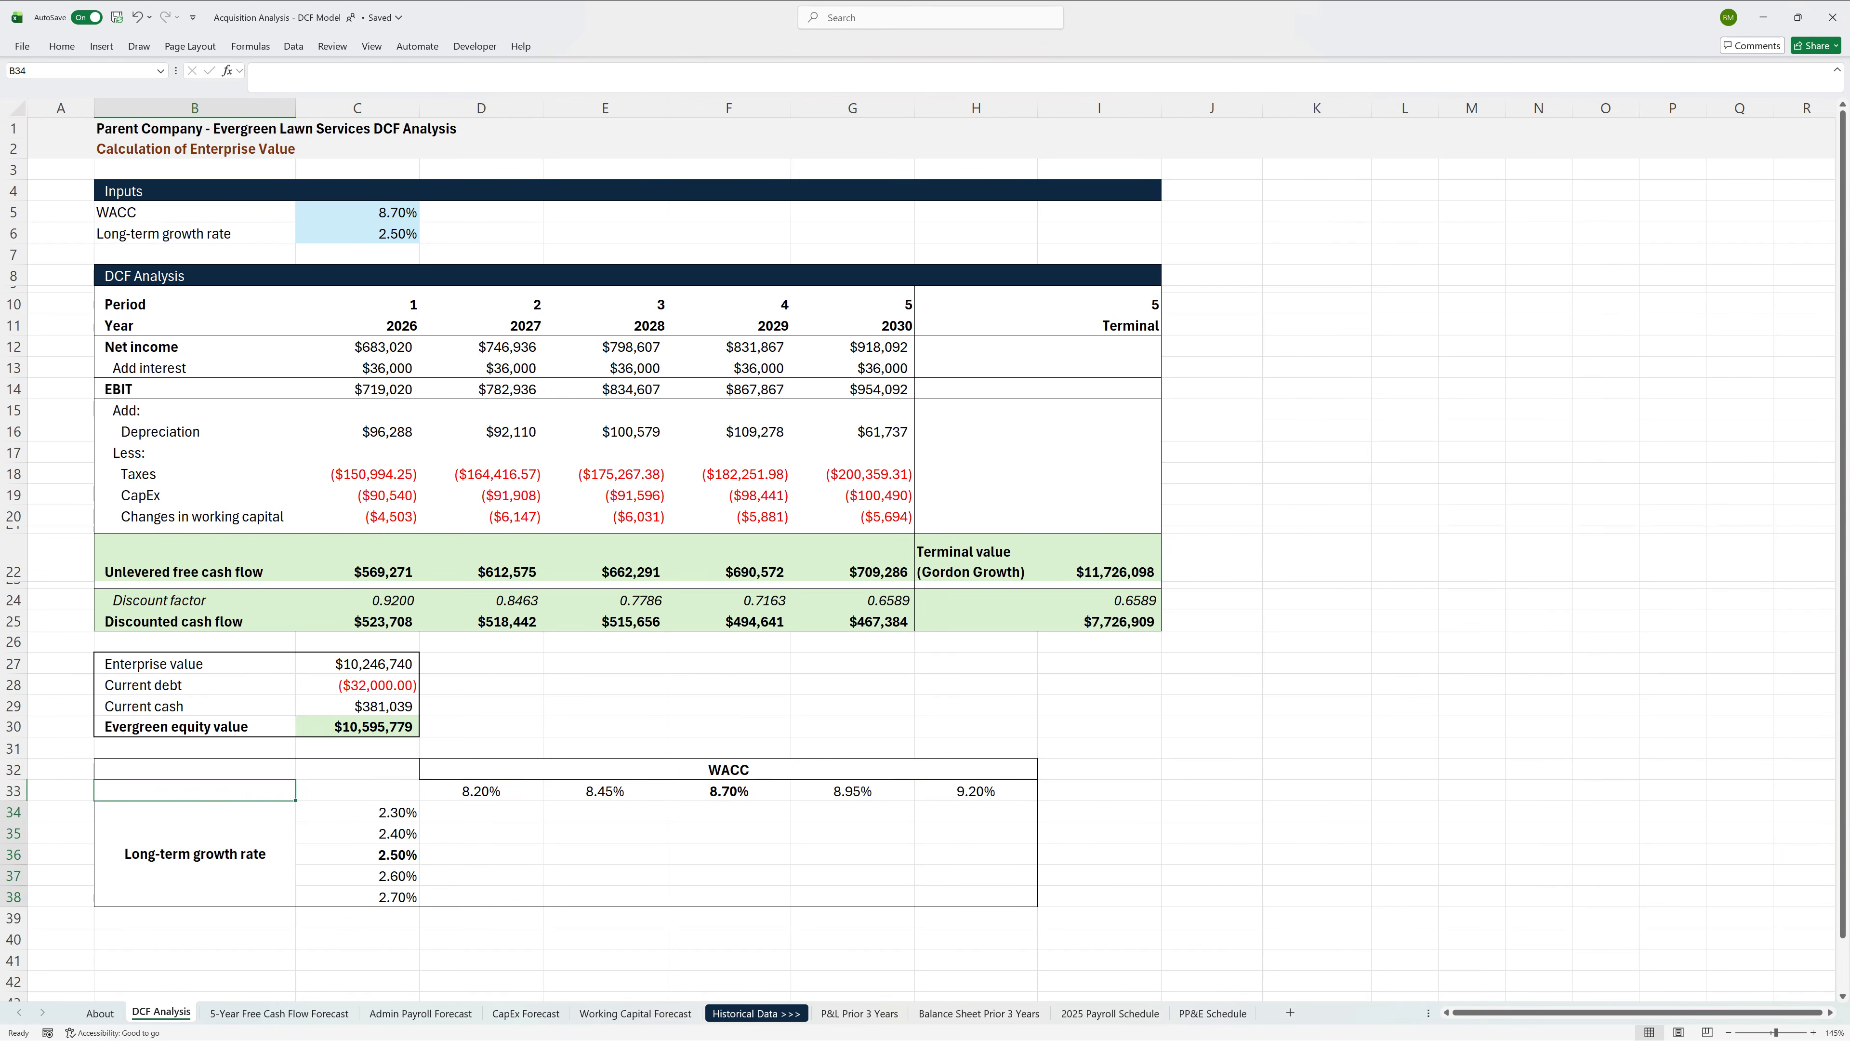
key("alt+h")
key("Escape")
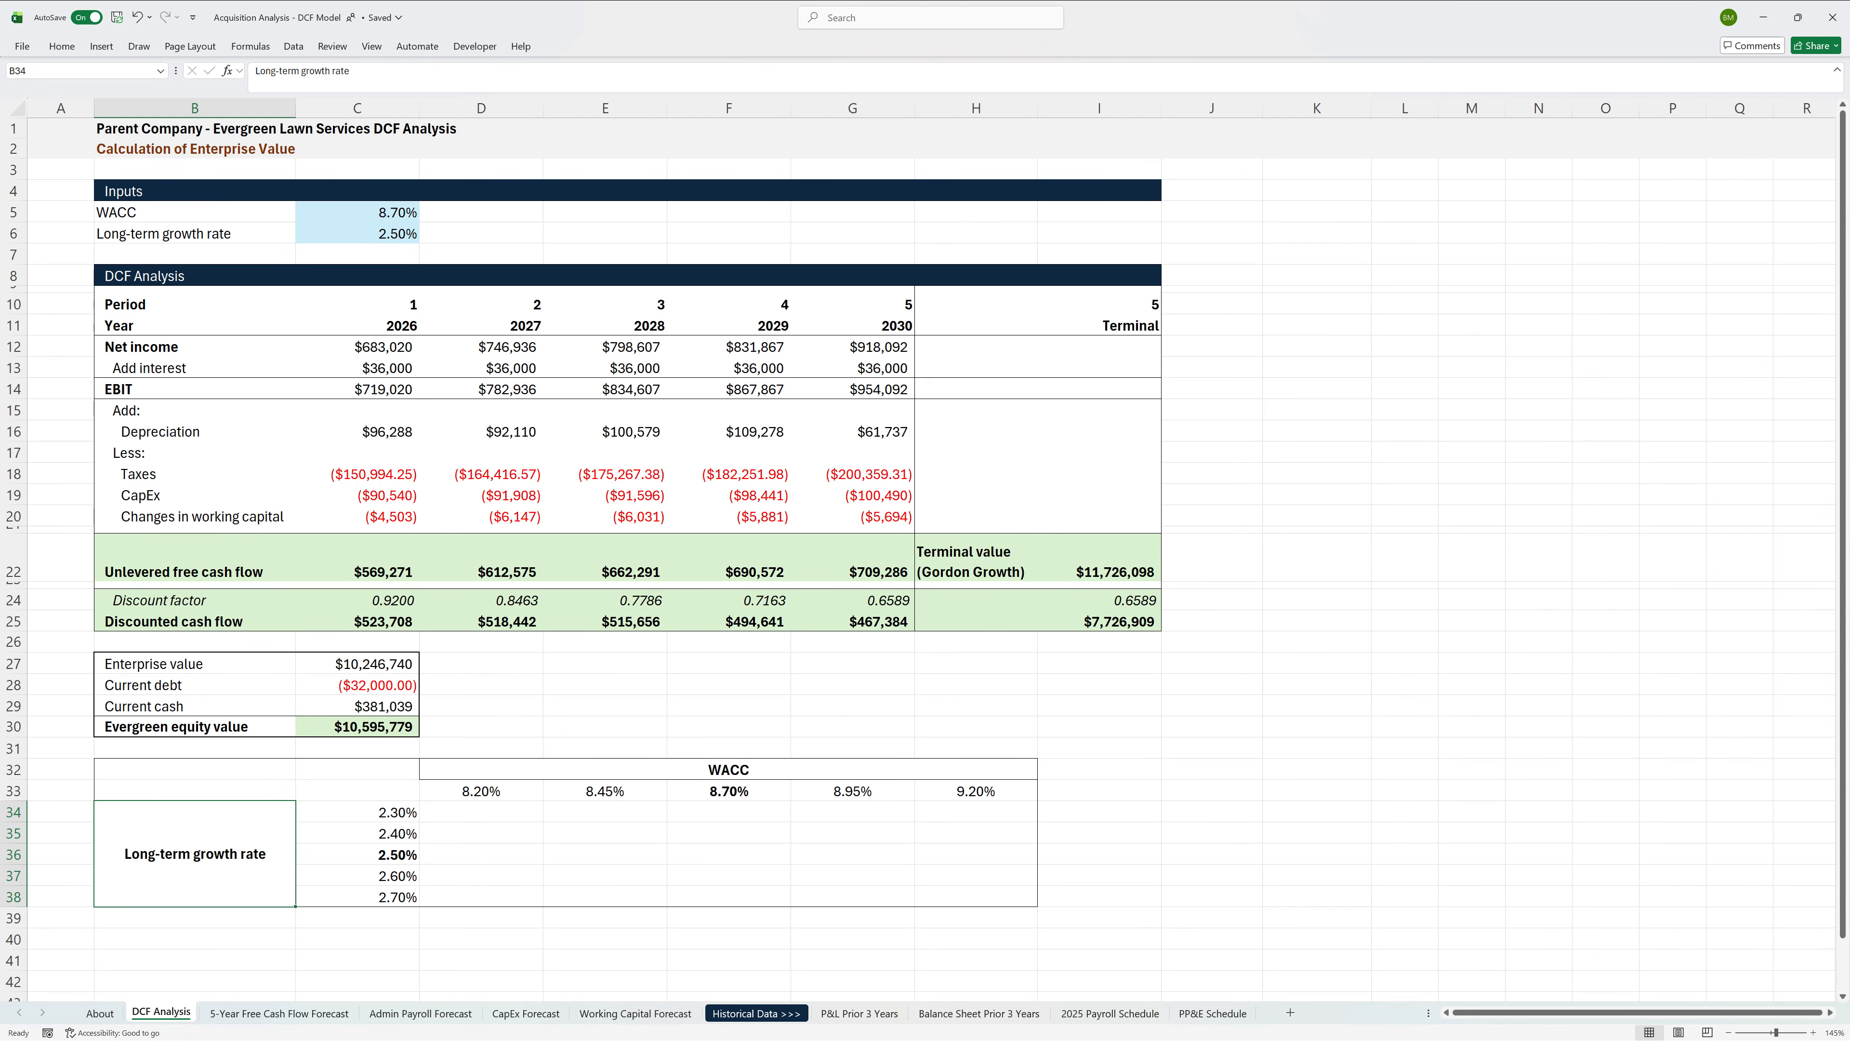
Step: Apply an outside border around the empty results area D34:H38
key("Right")
key("Right")
key("shift+Right")
key("shift+Right")
key("shift+Right")
key("shift+Right")
key("shift+Down")
key("shift+Down")
key("shift+Down")
key("shift+Down")
key("alt+h")
key("b")
key("s")
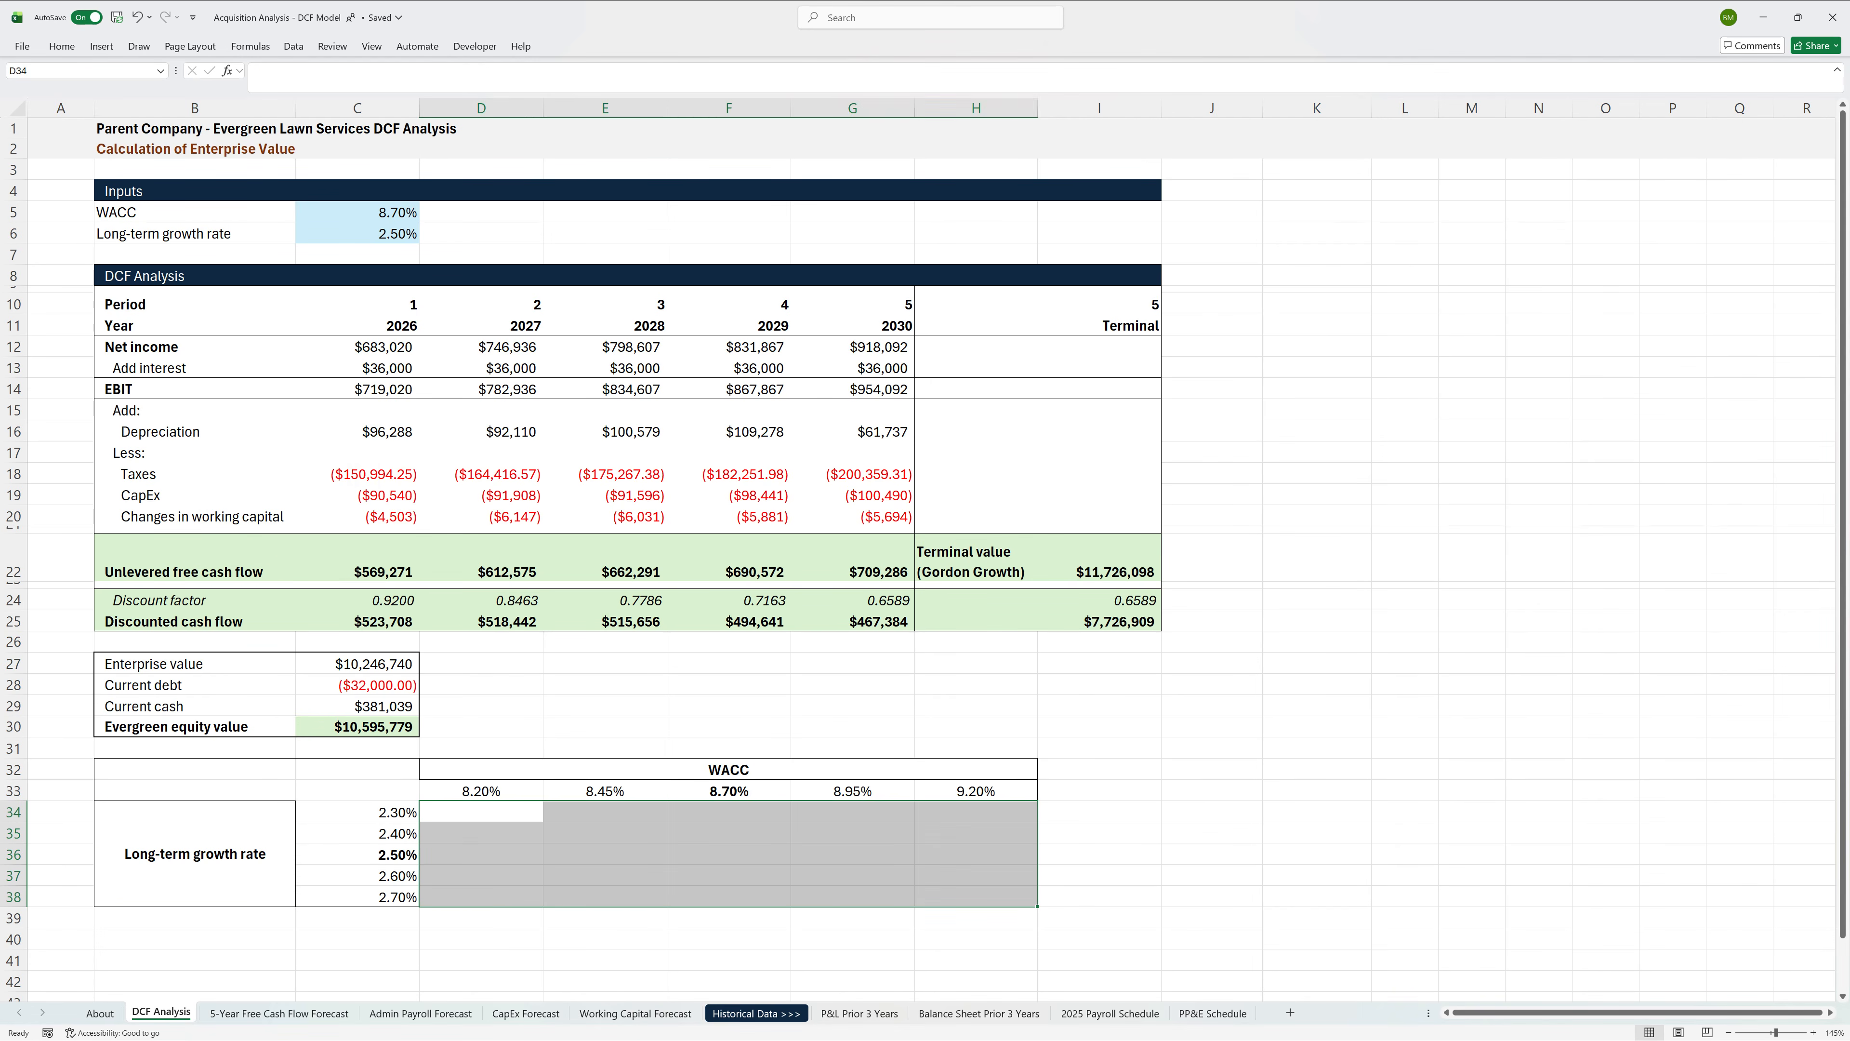
Step: Apply an outside border around the table's corner cell C33
key("Left")
key("Up")
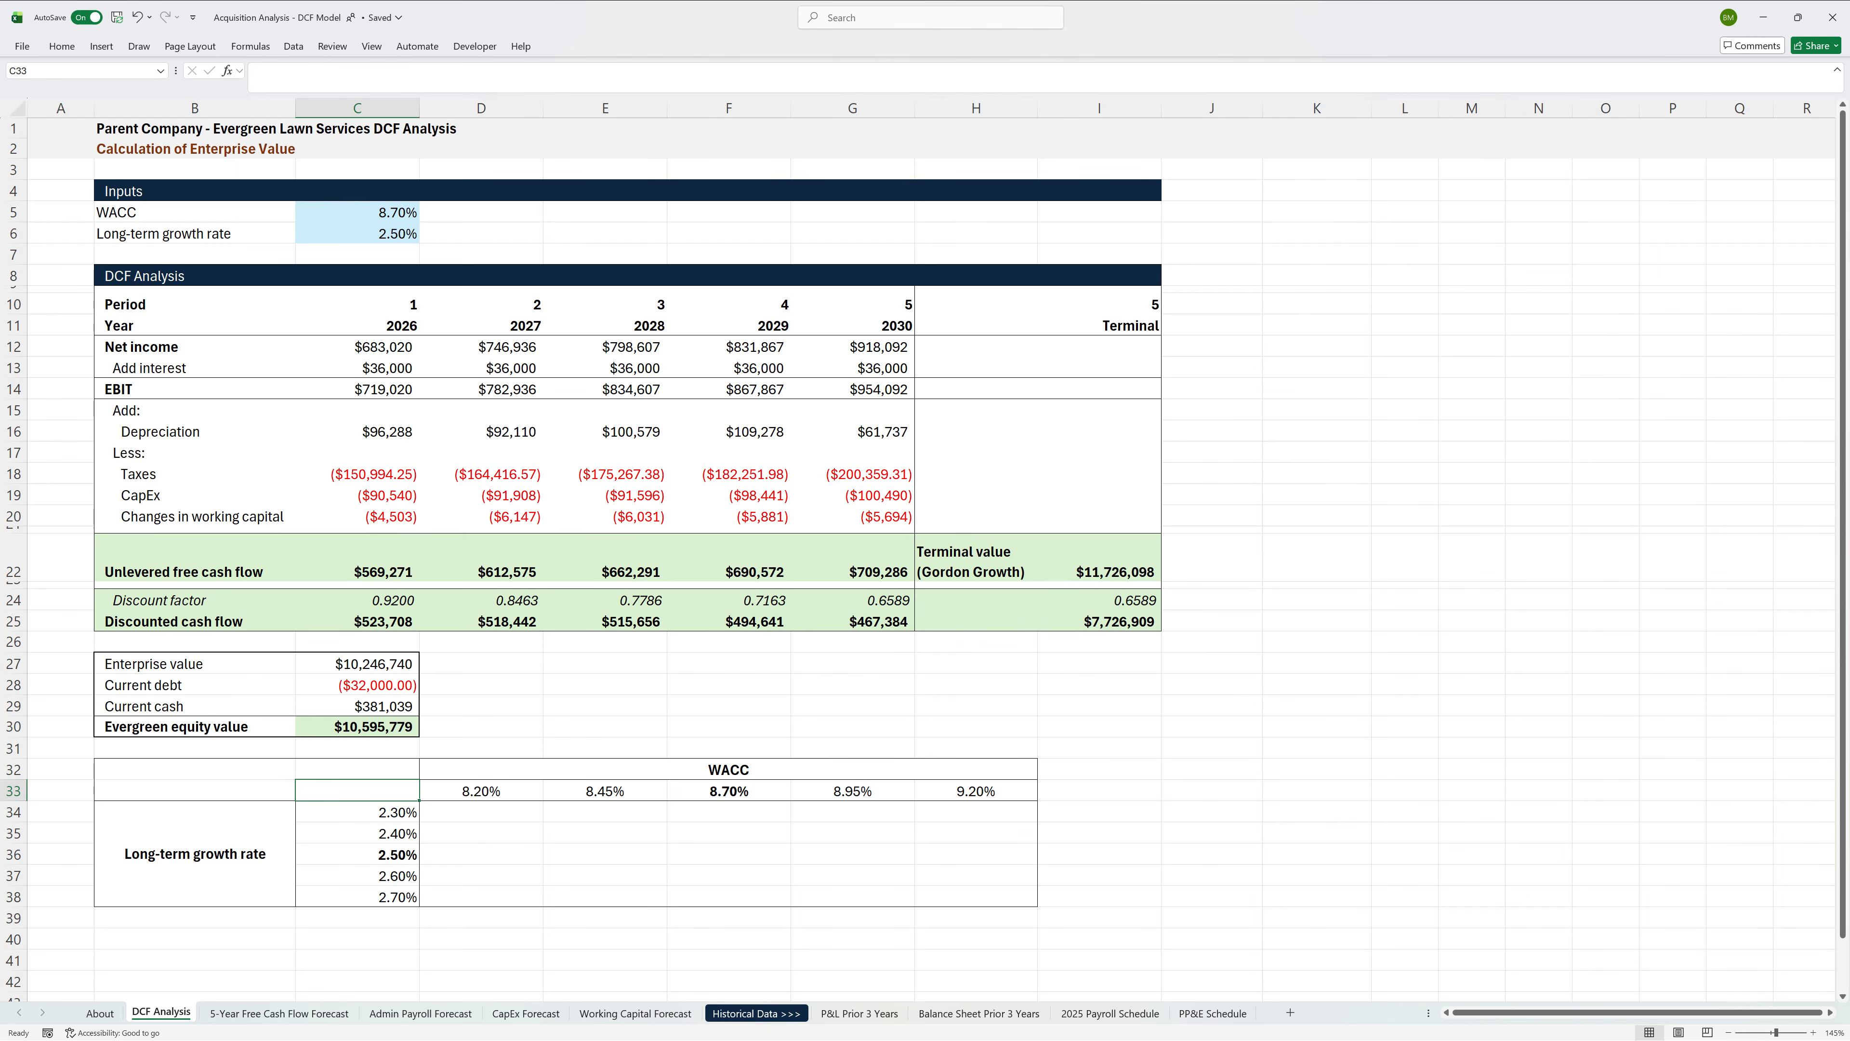
key("alt+h")
key("b")
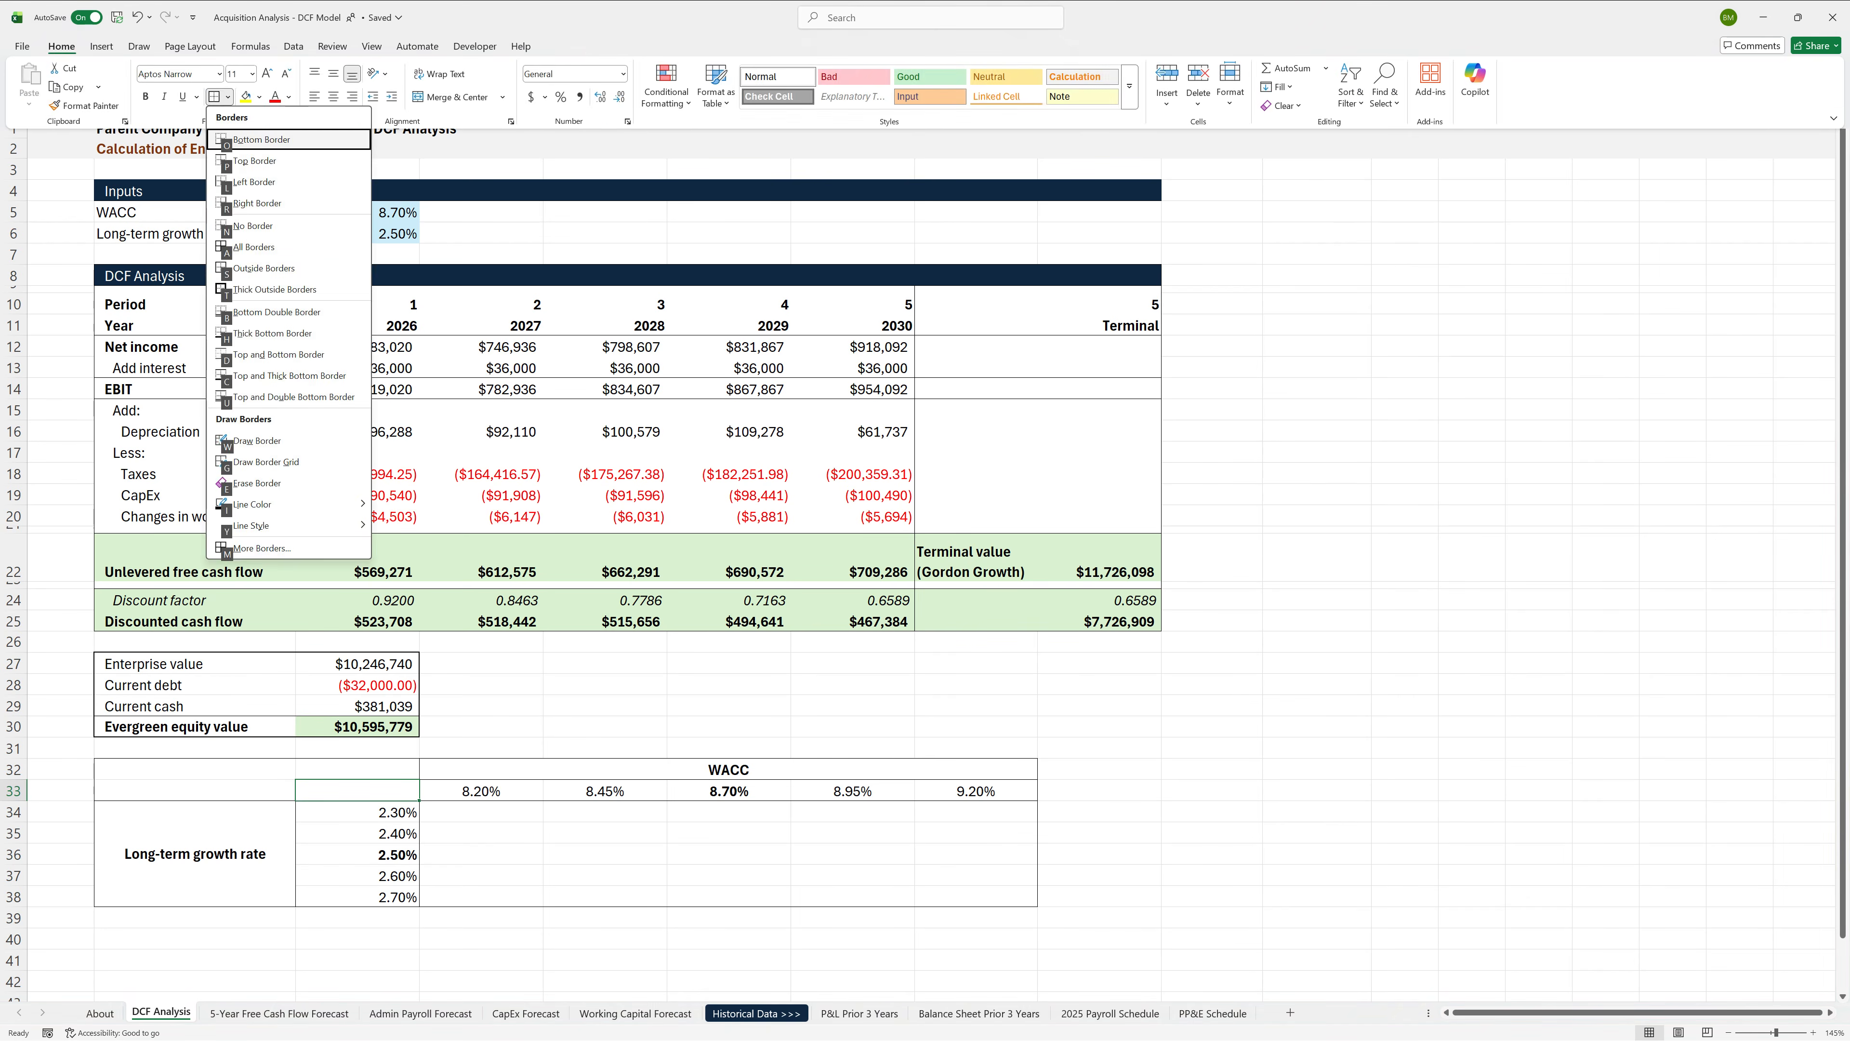
key("s")
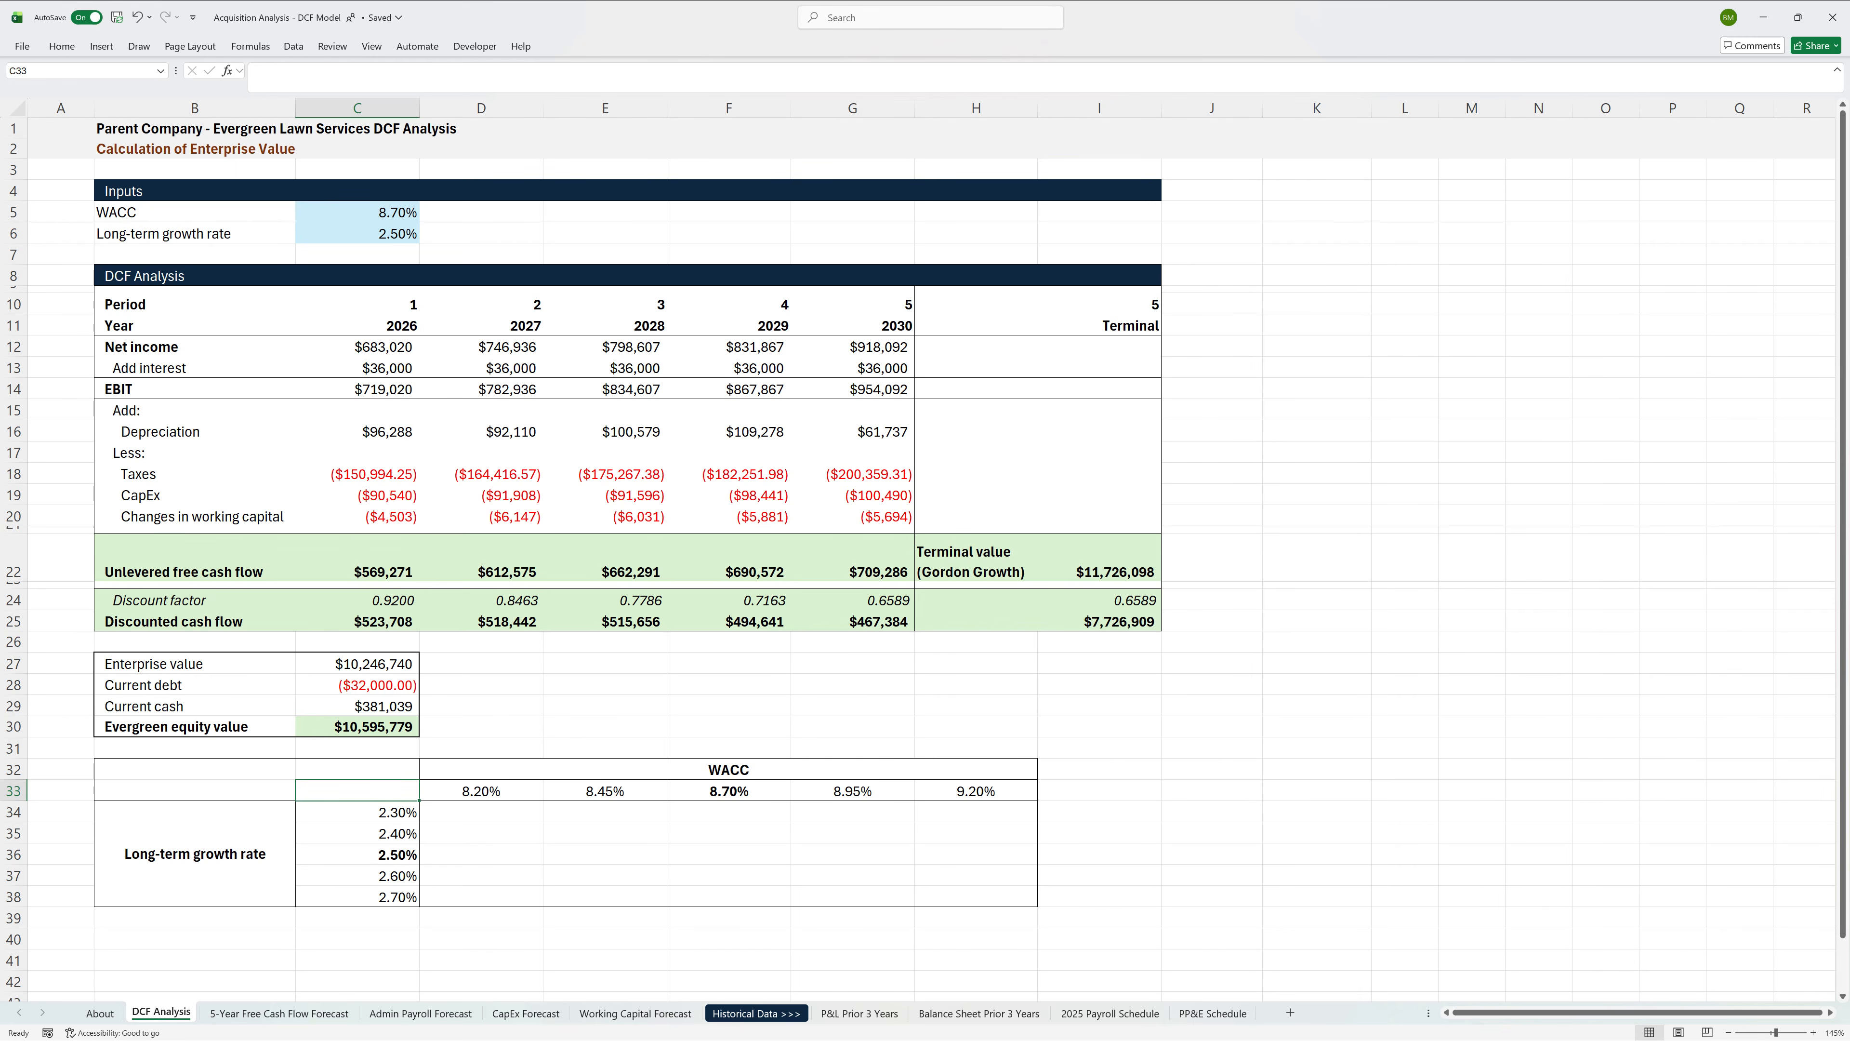
Step: Link corner cell C33 to the Evergreen equity value with the formula =C30
type("=")
key("Up")
key("Up")
key("Up")
key("ctrl+Return")
Step: Create a What-If data table over C33:H38 with row input cell C5 and column input cell C6
left_click_drag(357, 791, 976, 897)
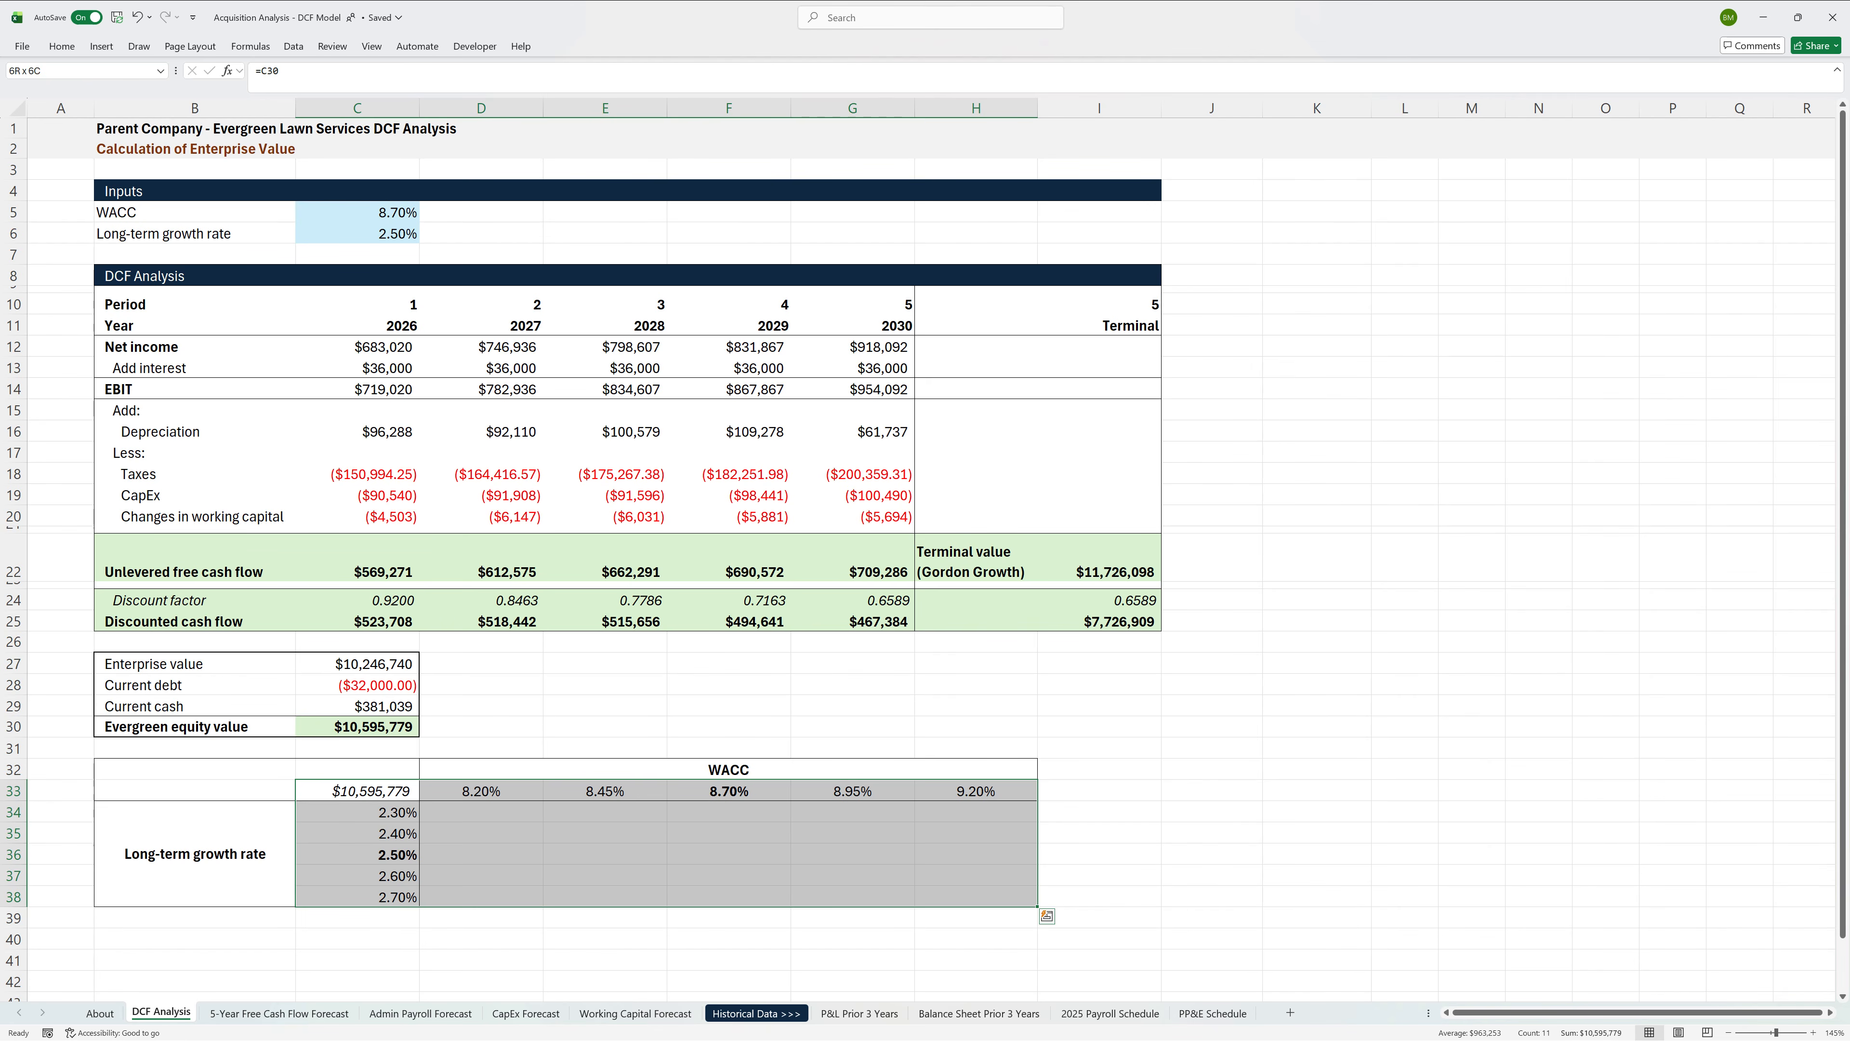
key("alt")
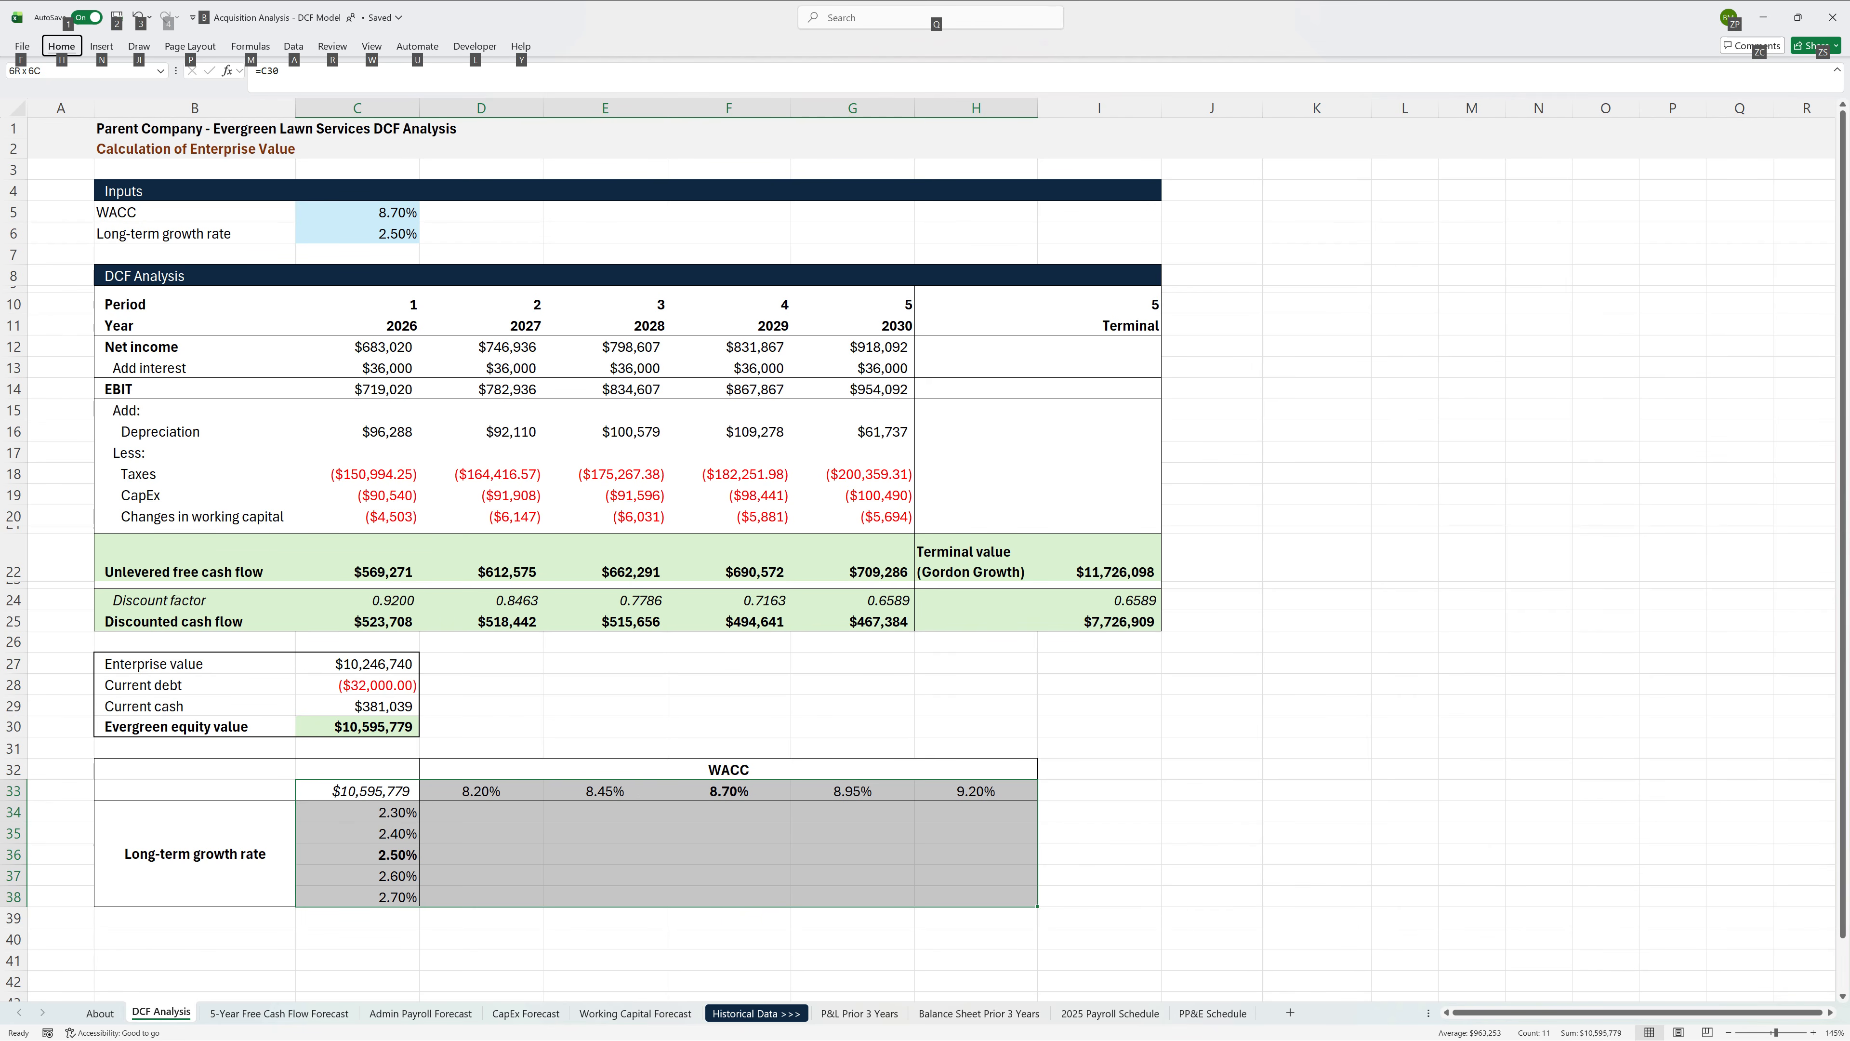
key("a")
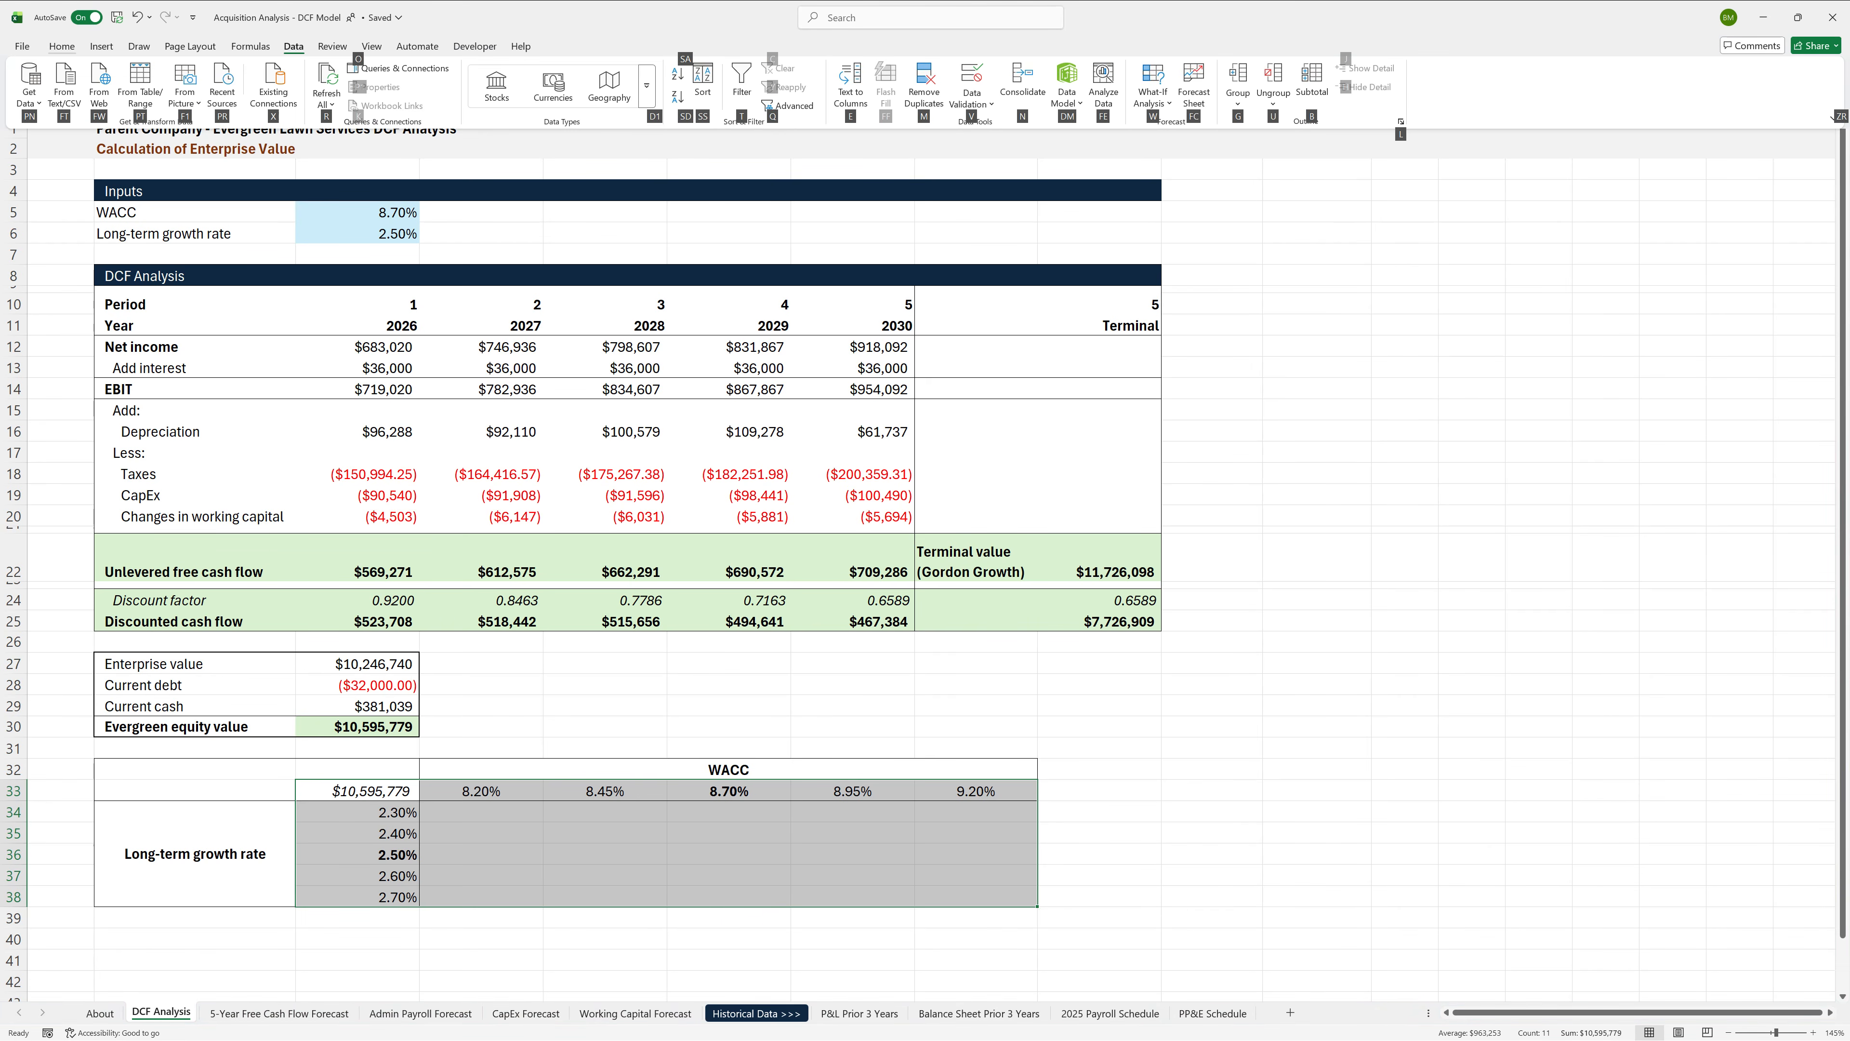
key("w")
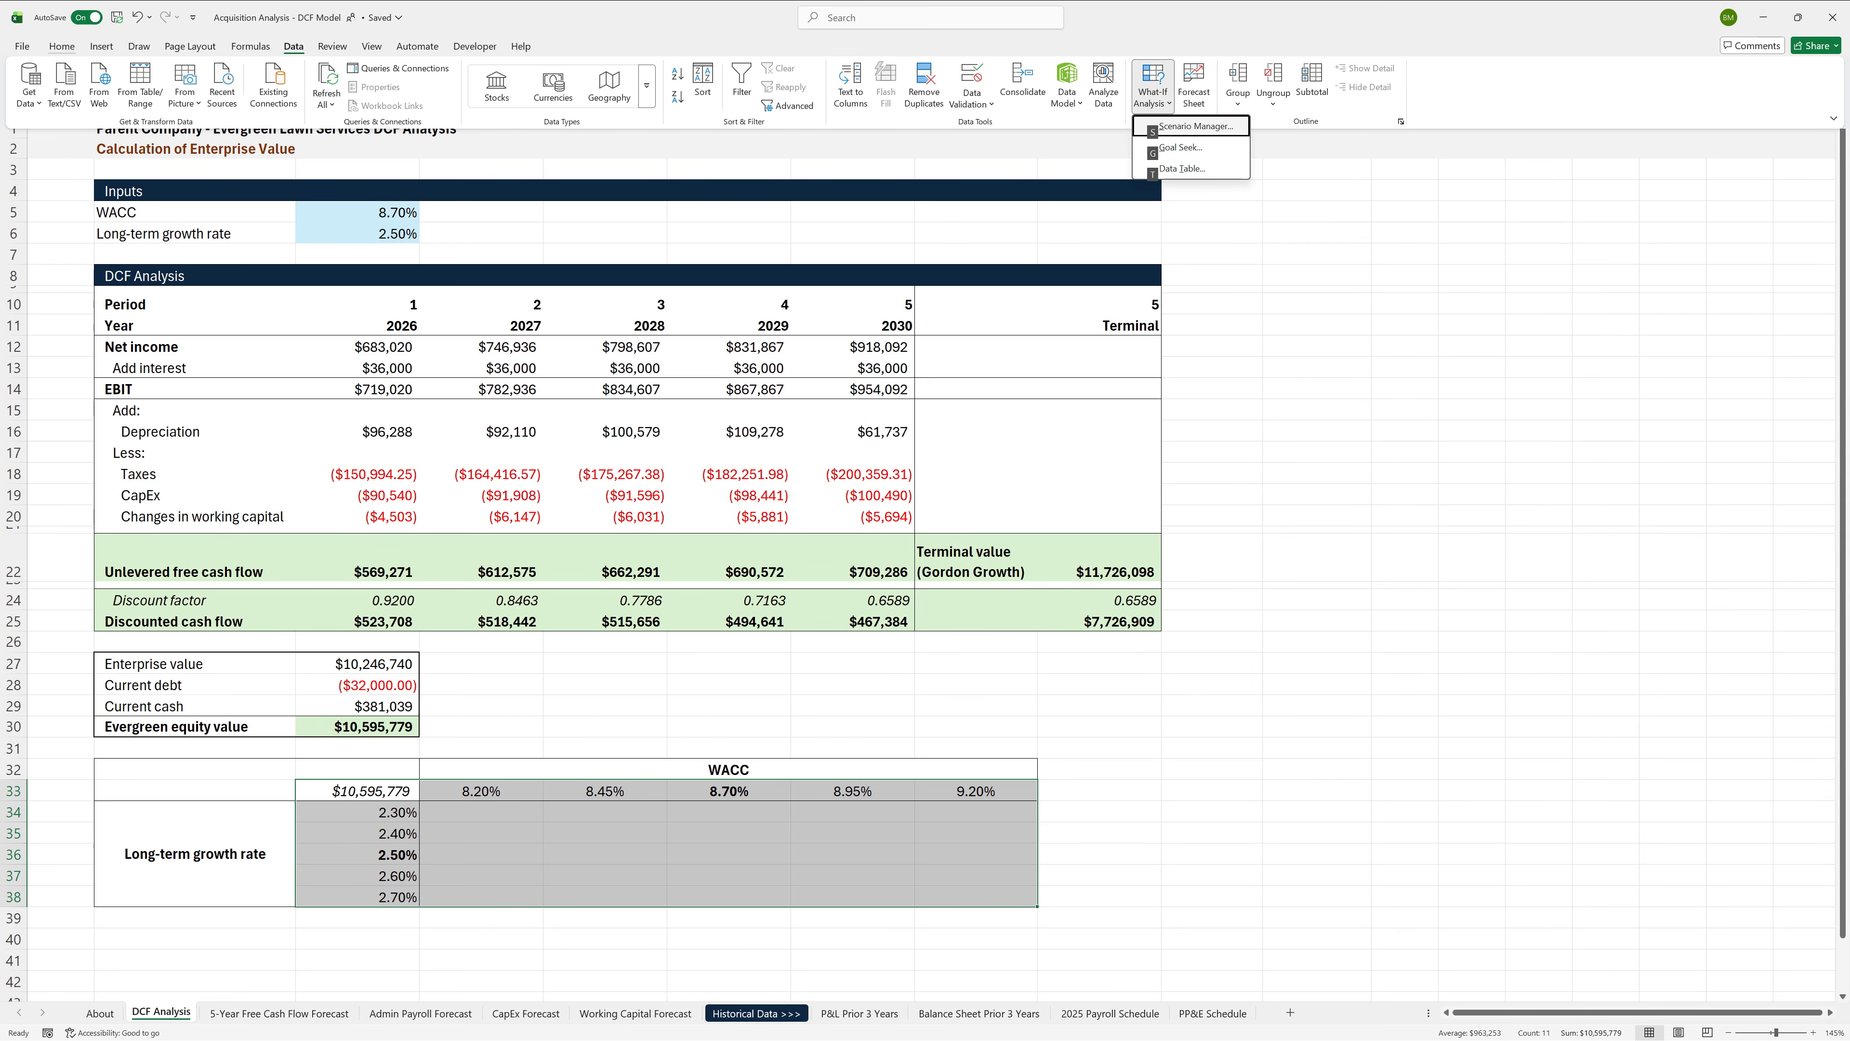
key("t")
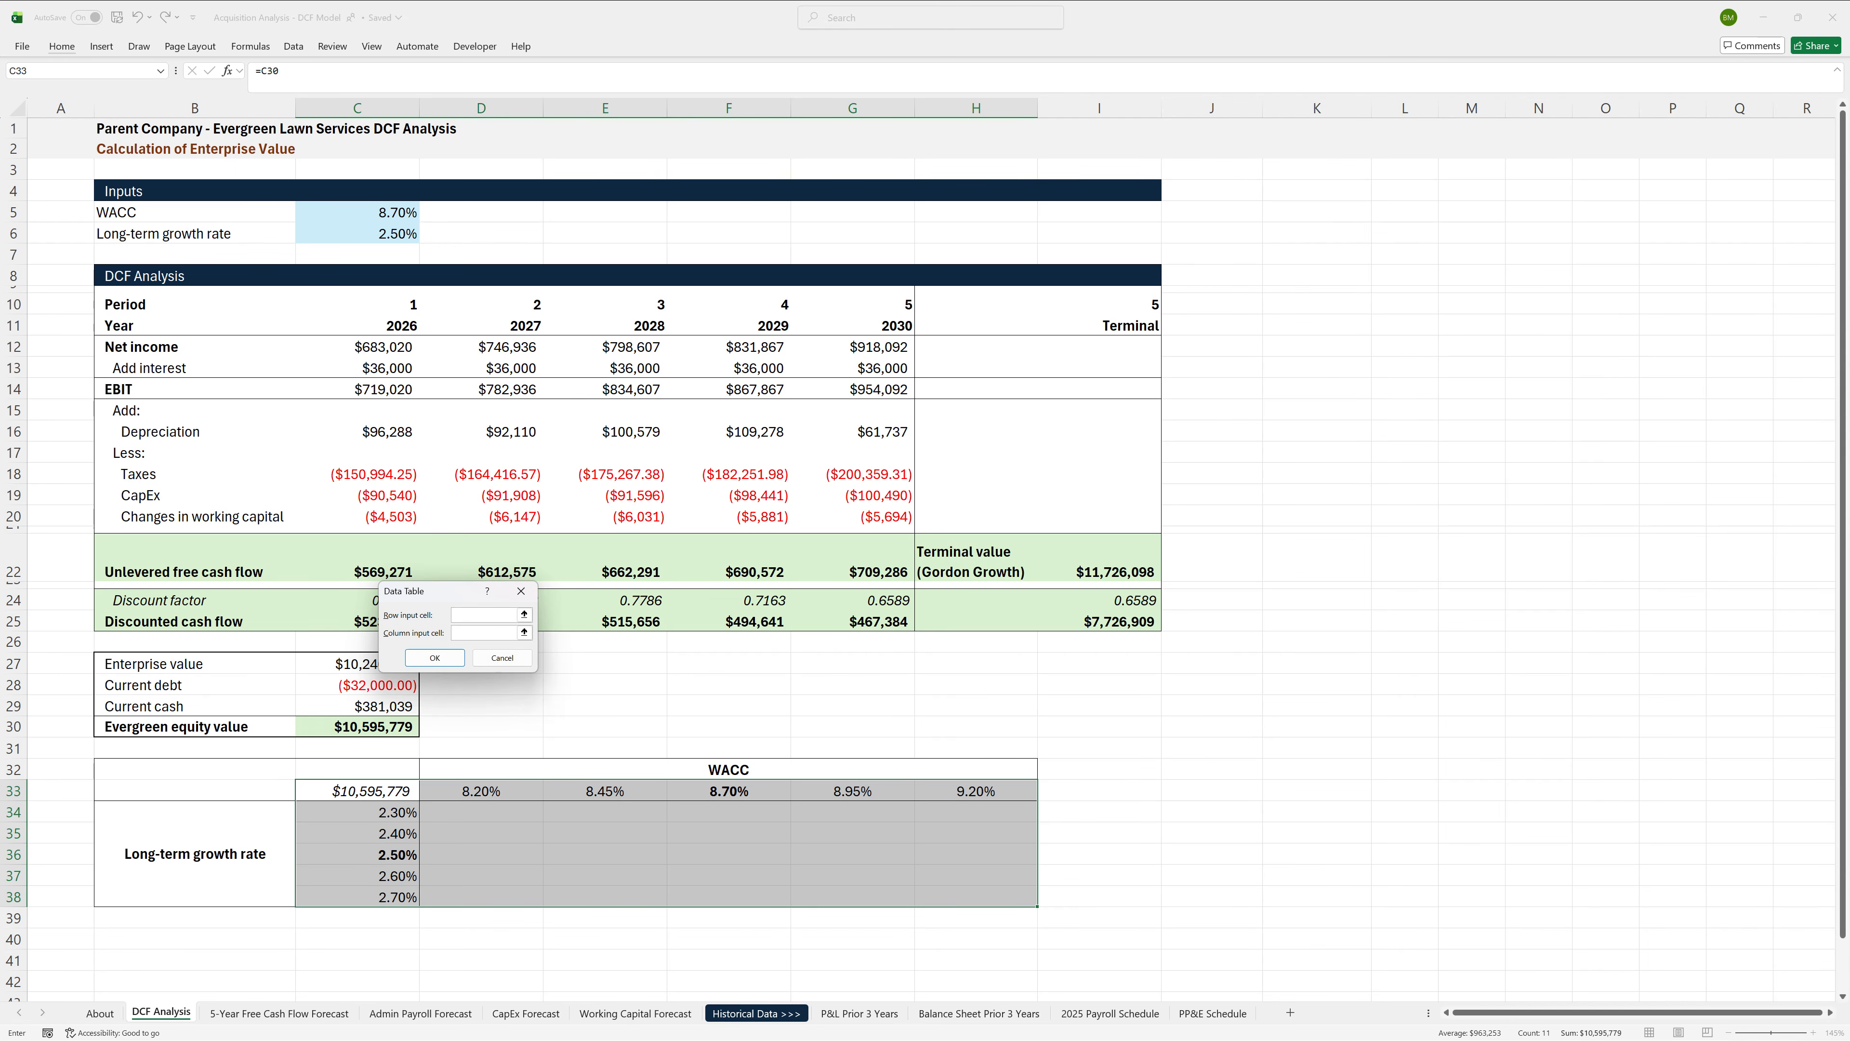
left_click(358, 212)
left_click(484, 633)
left_click(357, 233)
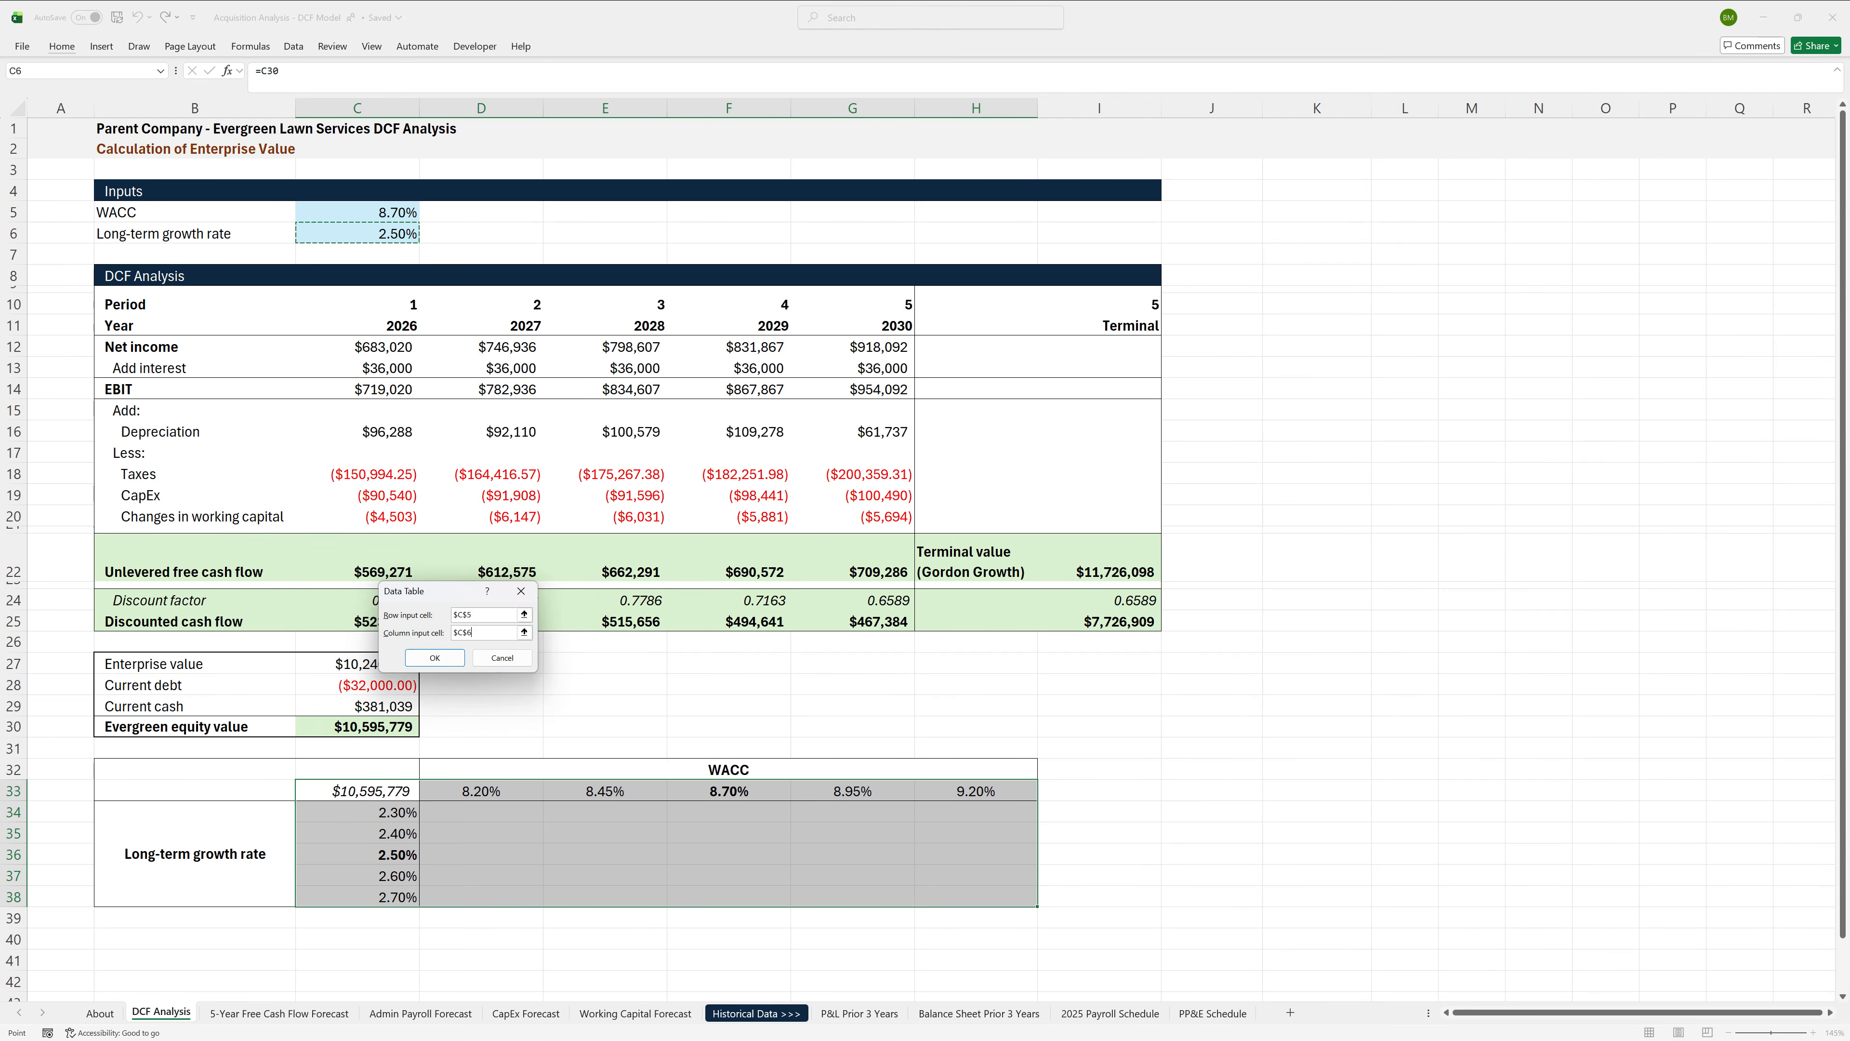
left_click(434, 657)
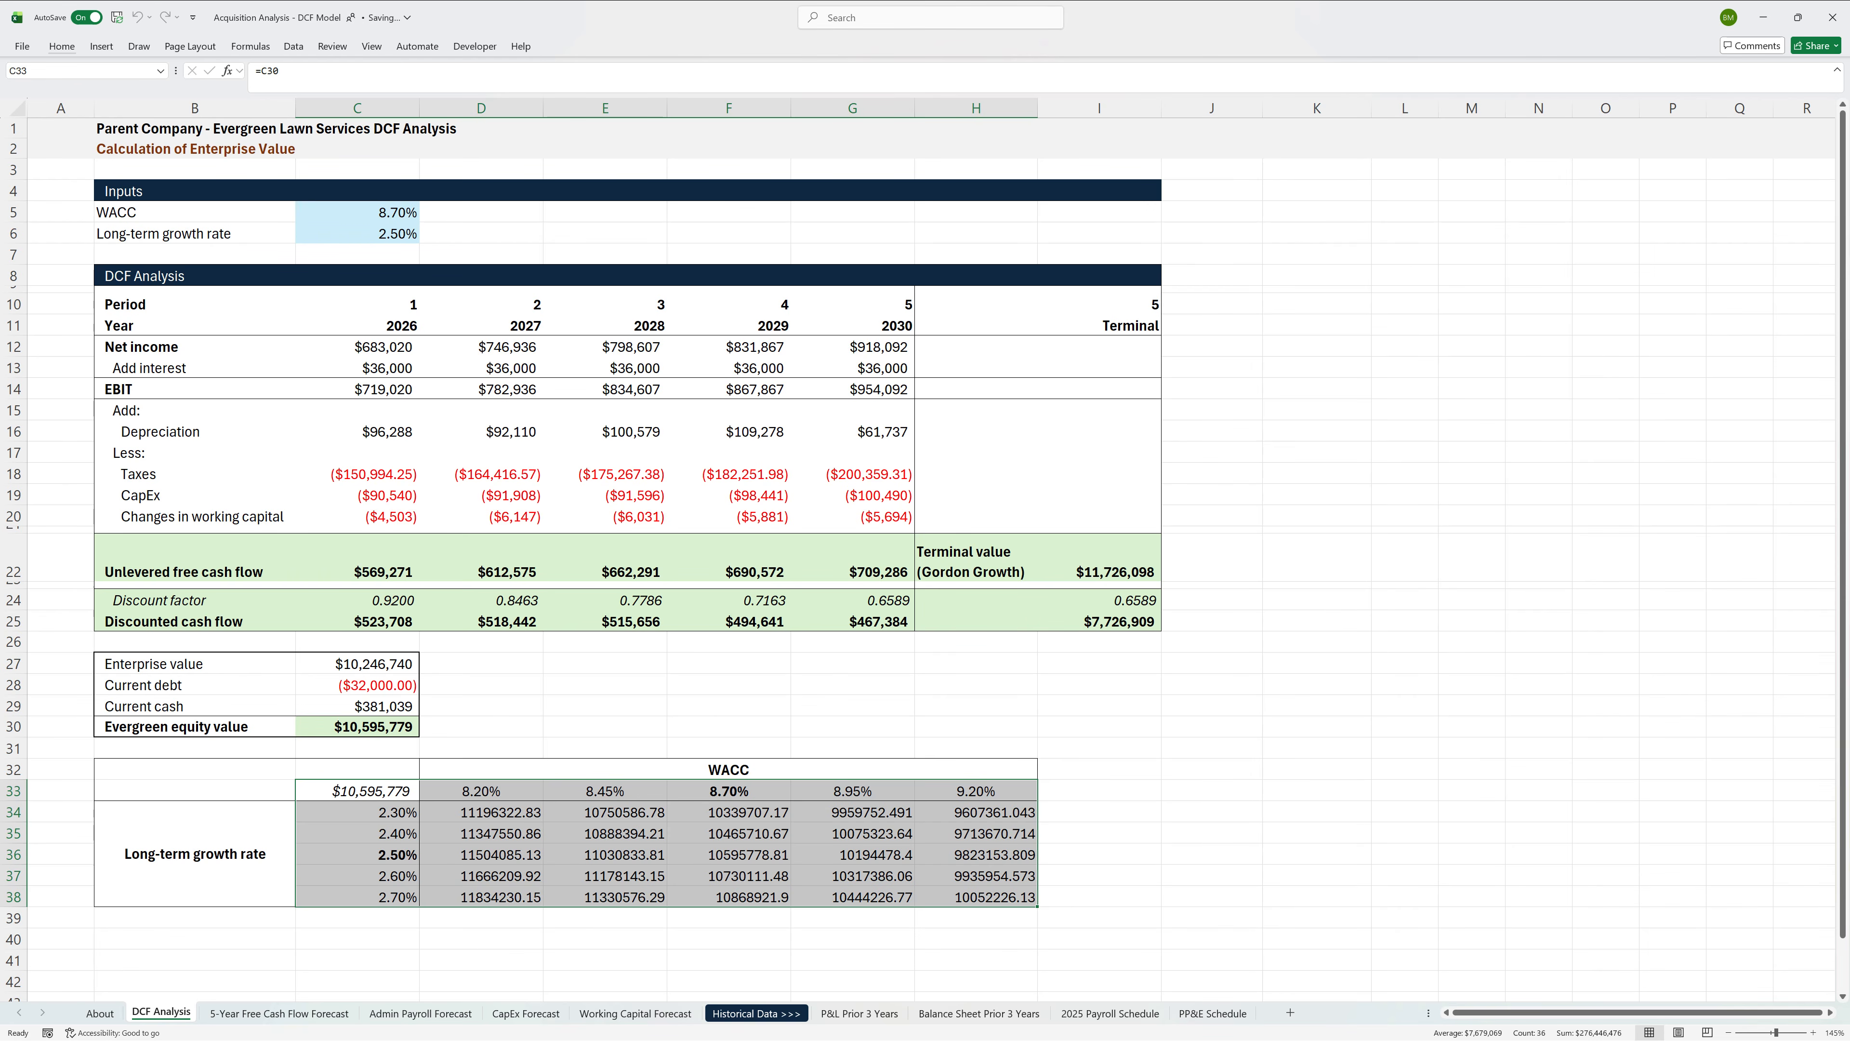
Step: Format the data table results D34:H38 as dollar currency with no decimal places
key("Right")
key("Down")
key("ctrl+shift+Right")
key("ctrl+shift+Down")
key("ctrl+shift+4")
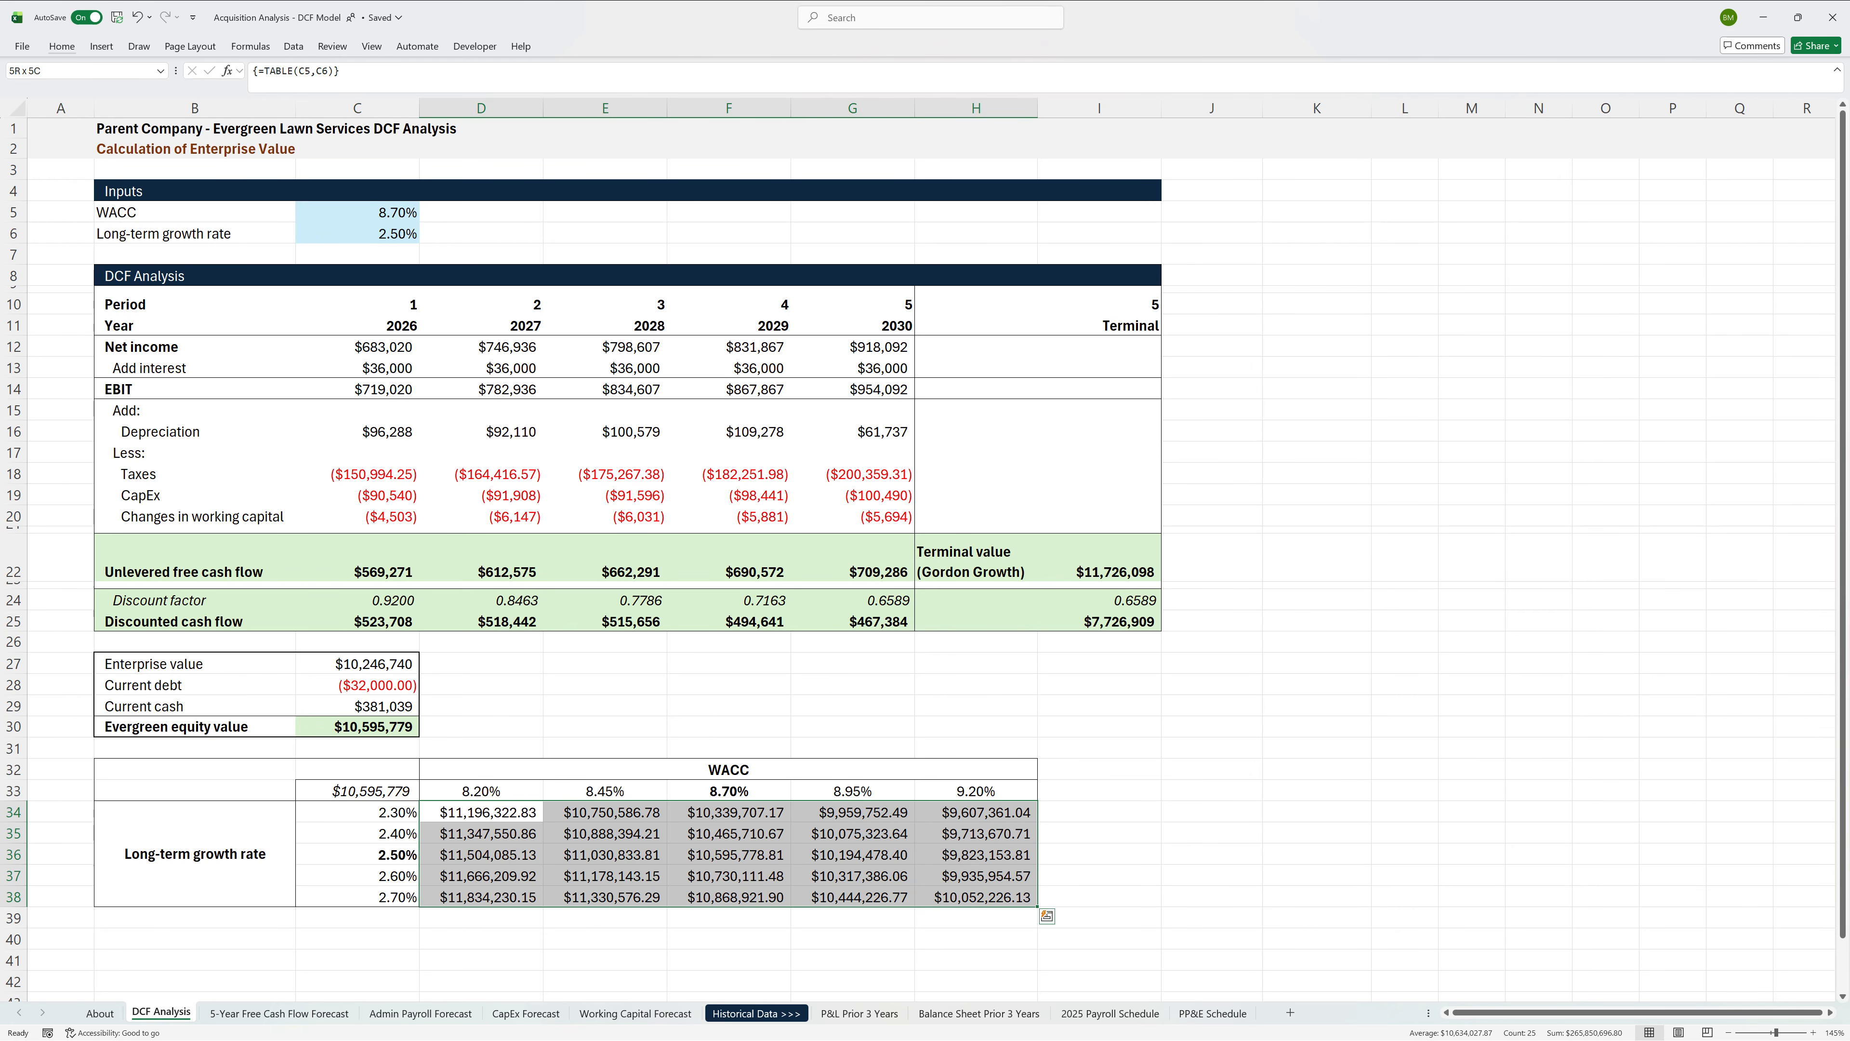
key("alt+h")
key("9")
key("alt+h")
key("9")
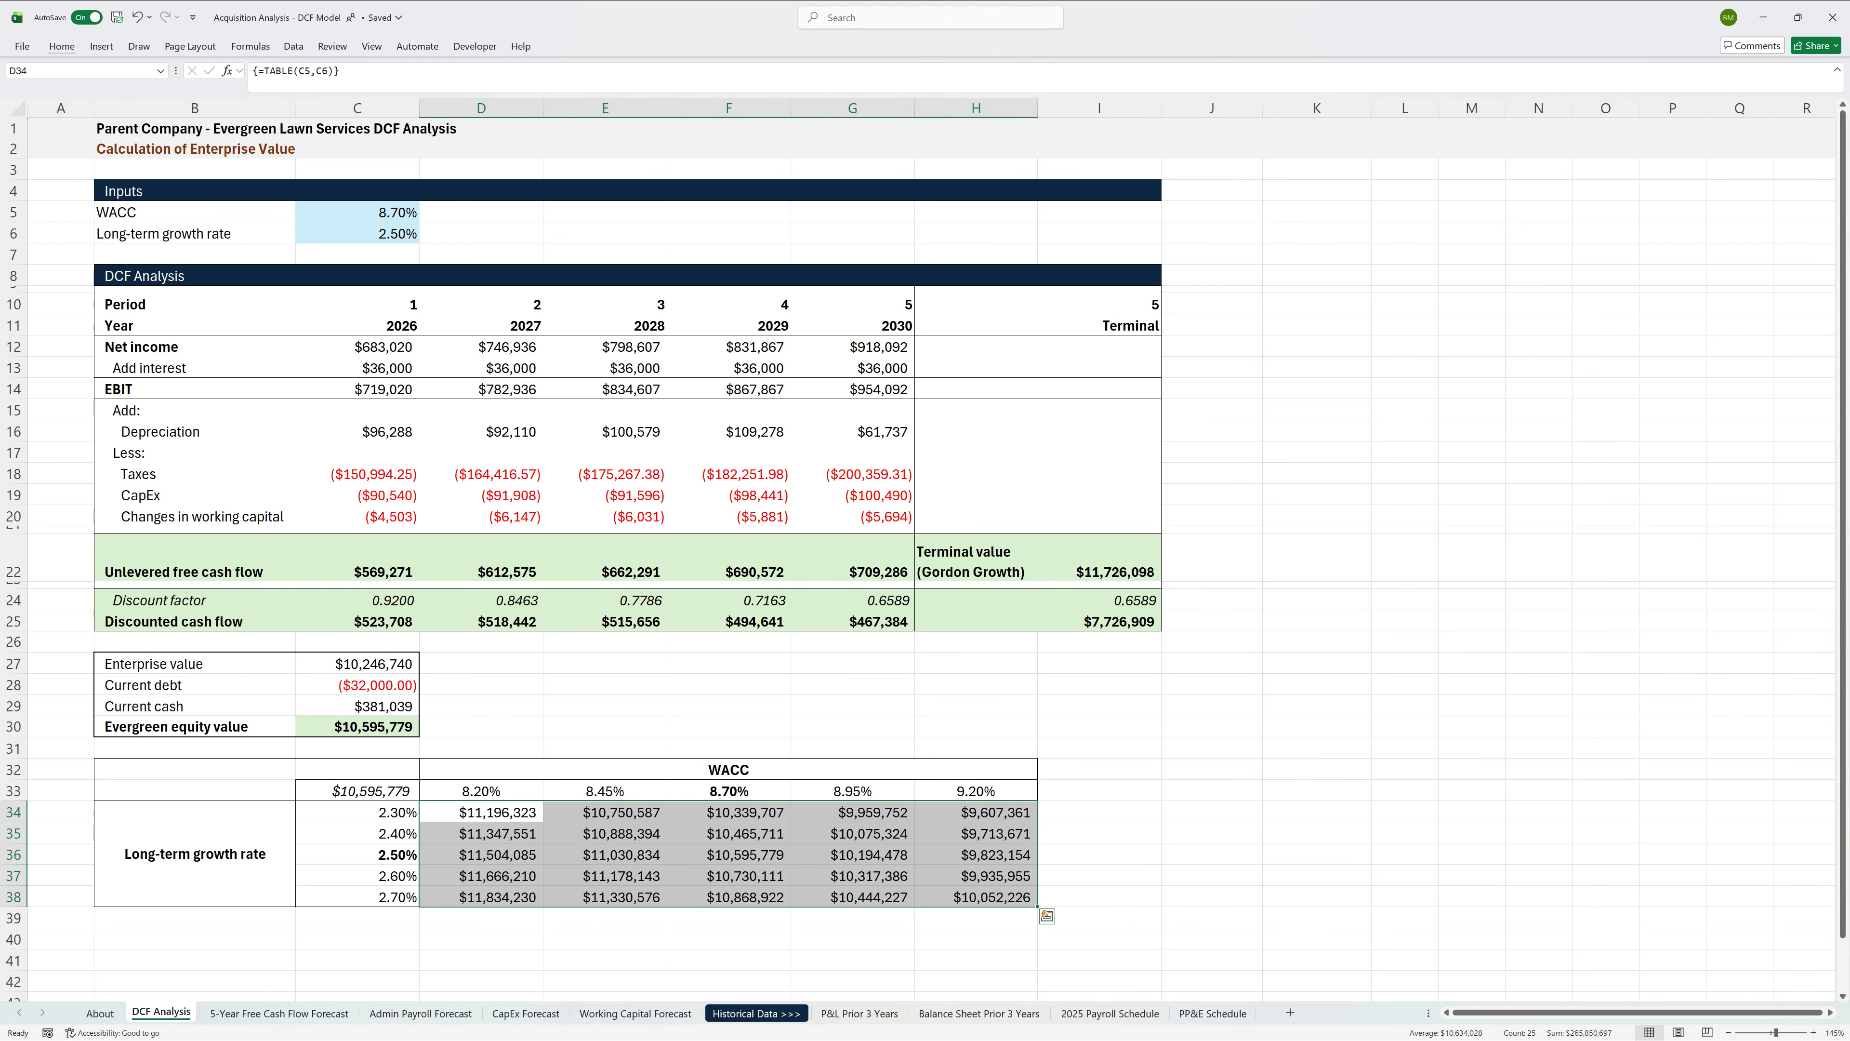
Step: Center the data table results D34:H38 horizontally
key("alt+h")
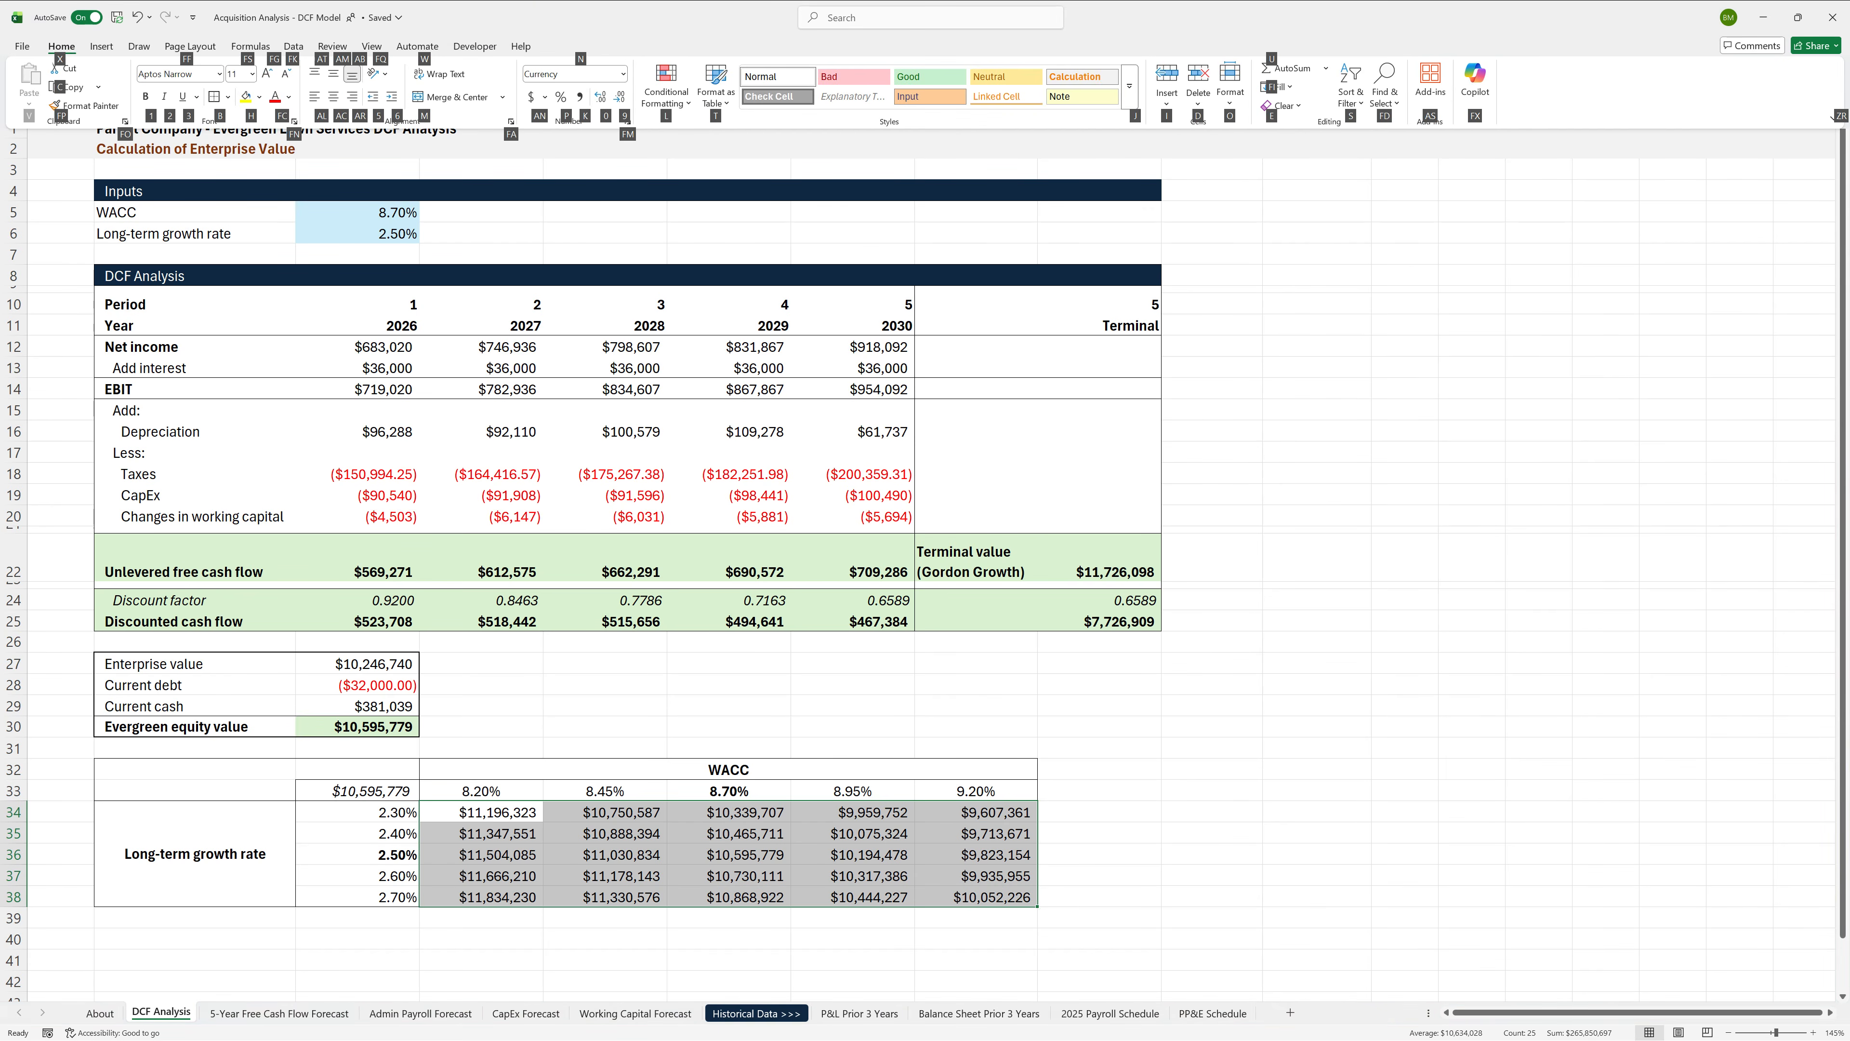
key("a")
key("c")
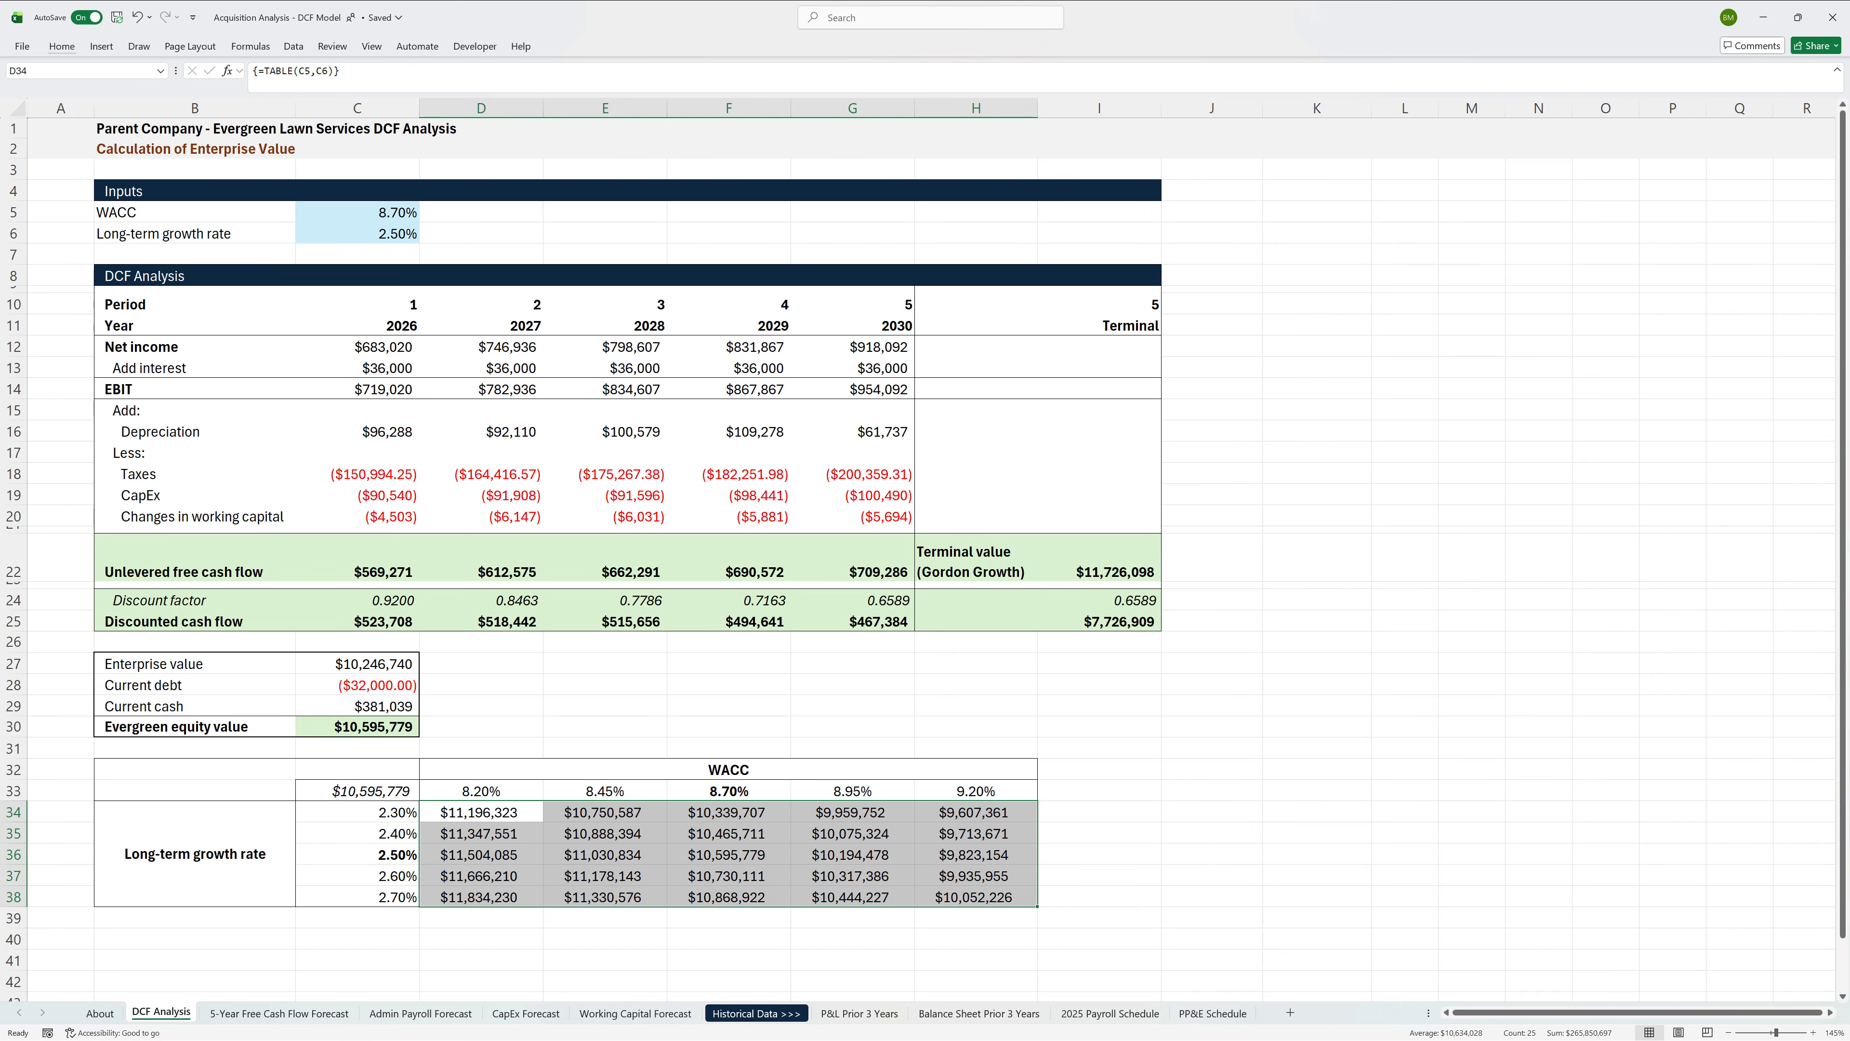
Step: Bold the results D36:H36 in the 2.50% long-term growth rate row
key("Right")
key("Right")
key("Down")
key("Down")
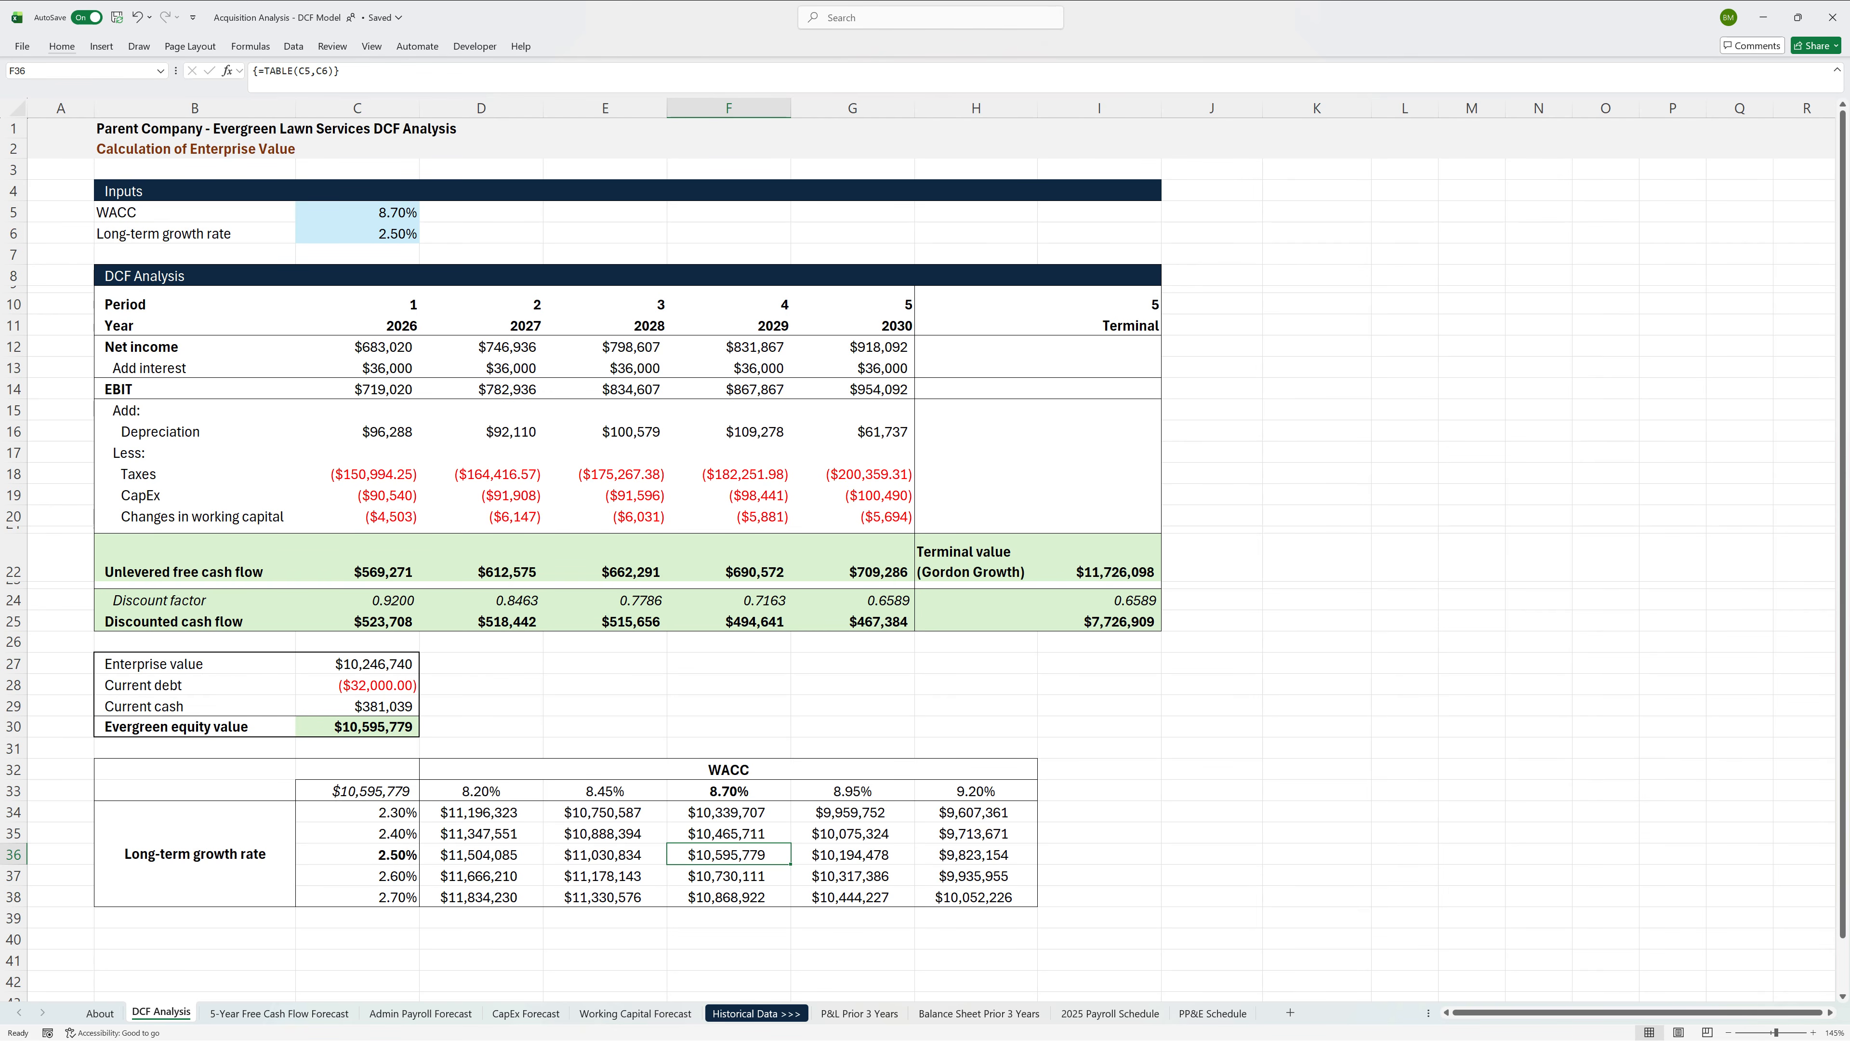
key("Left")
key("Left")
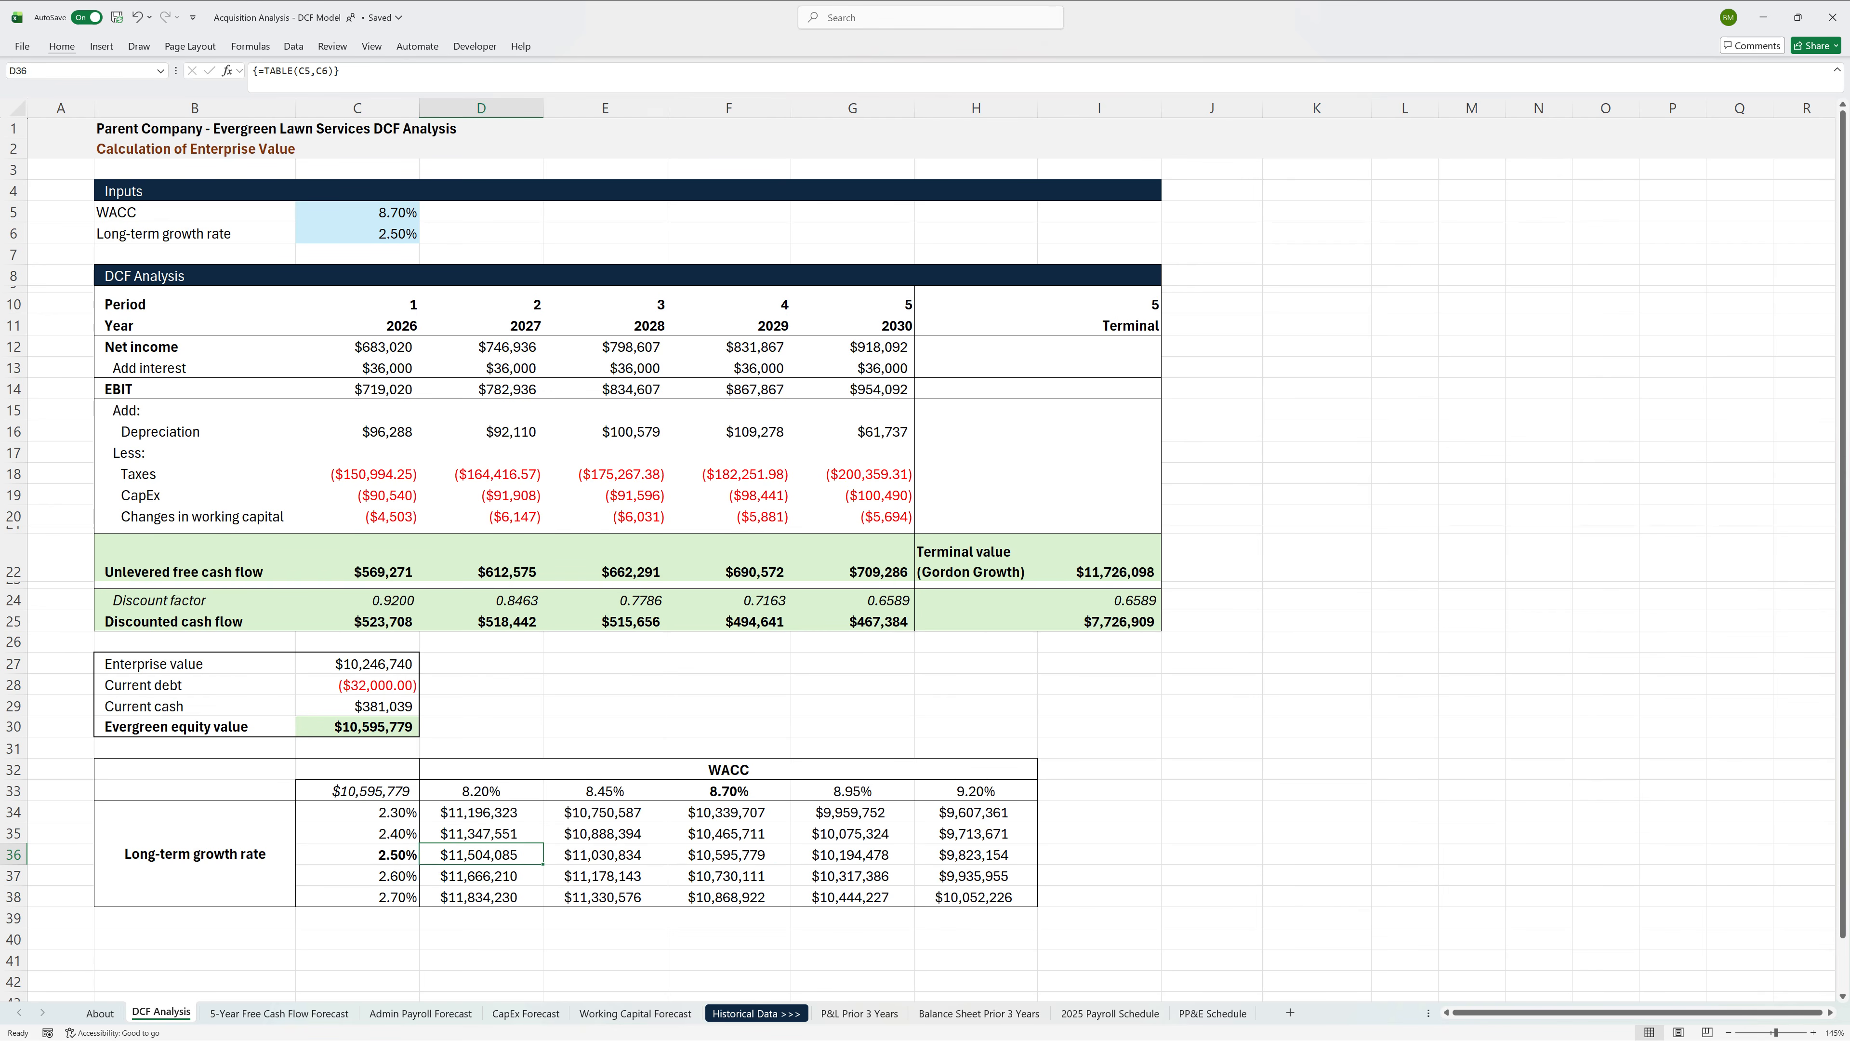
key("shift+Right")
key("shift+Right")
key("shift+Right")
key("shift+Right")
key("ctrl+b")
Step: Bold the results F34:F38 in the 8.70% WACC column
key("Right")
key("Right")
key("Up")
key("Up")
key("shift+Down")
key("shift+Down")
key("shift+Down")
key("shift+Down")
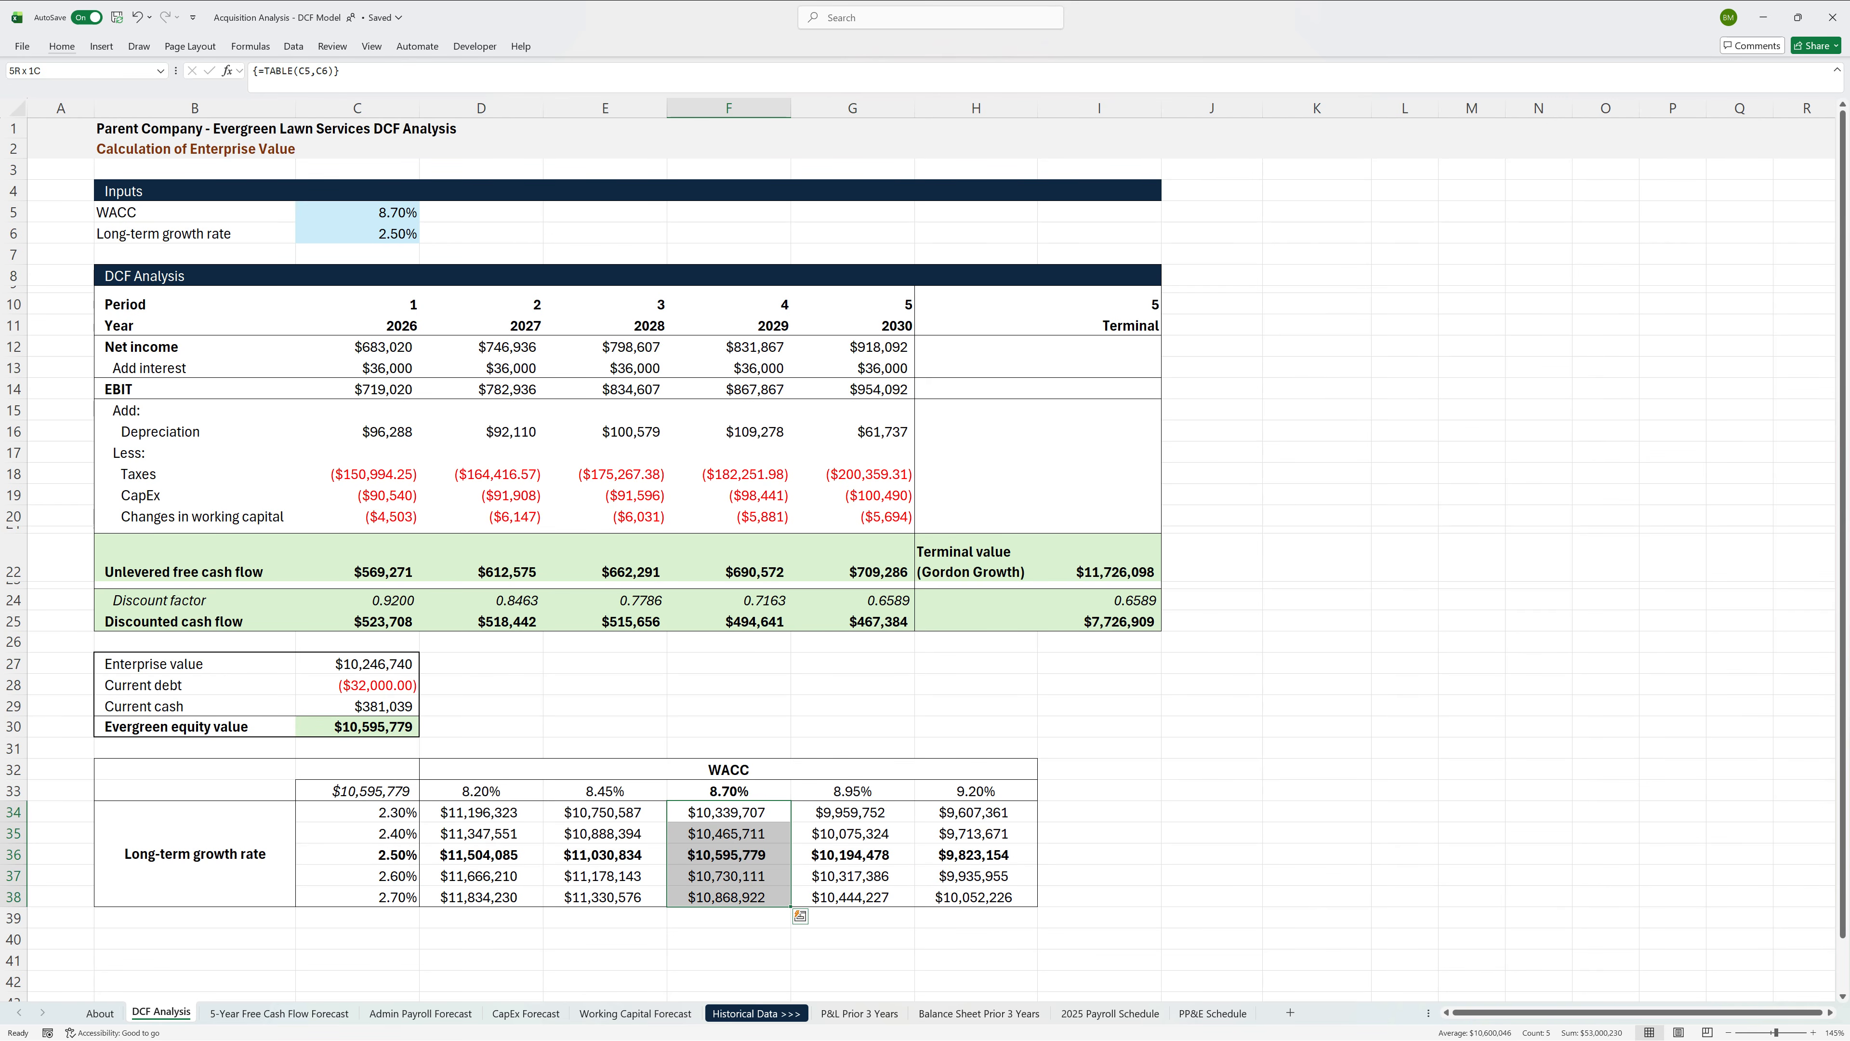
key("ctrl+b")
Step: Fill the base-case result cell F36 with the lightest green theme color
key("Down")
key("Down")
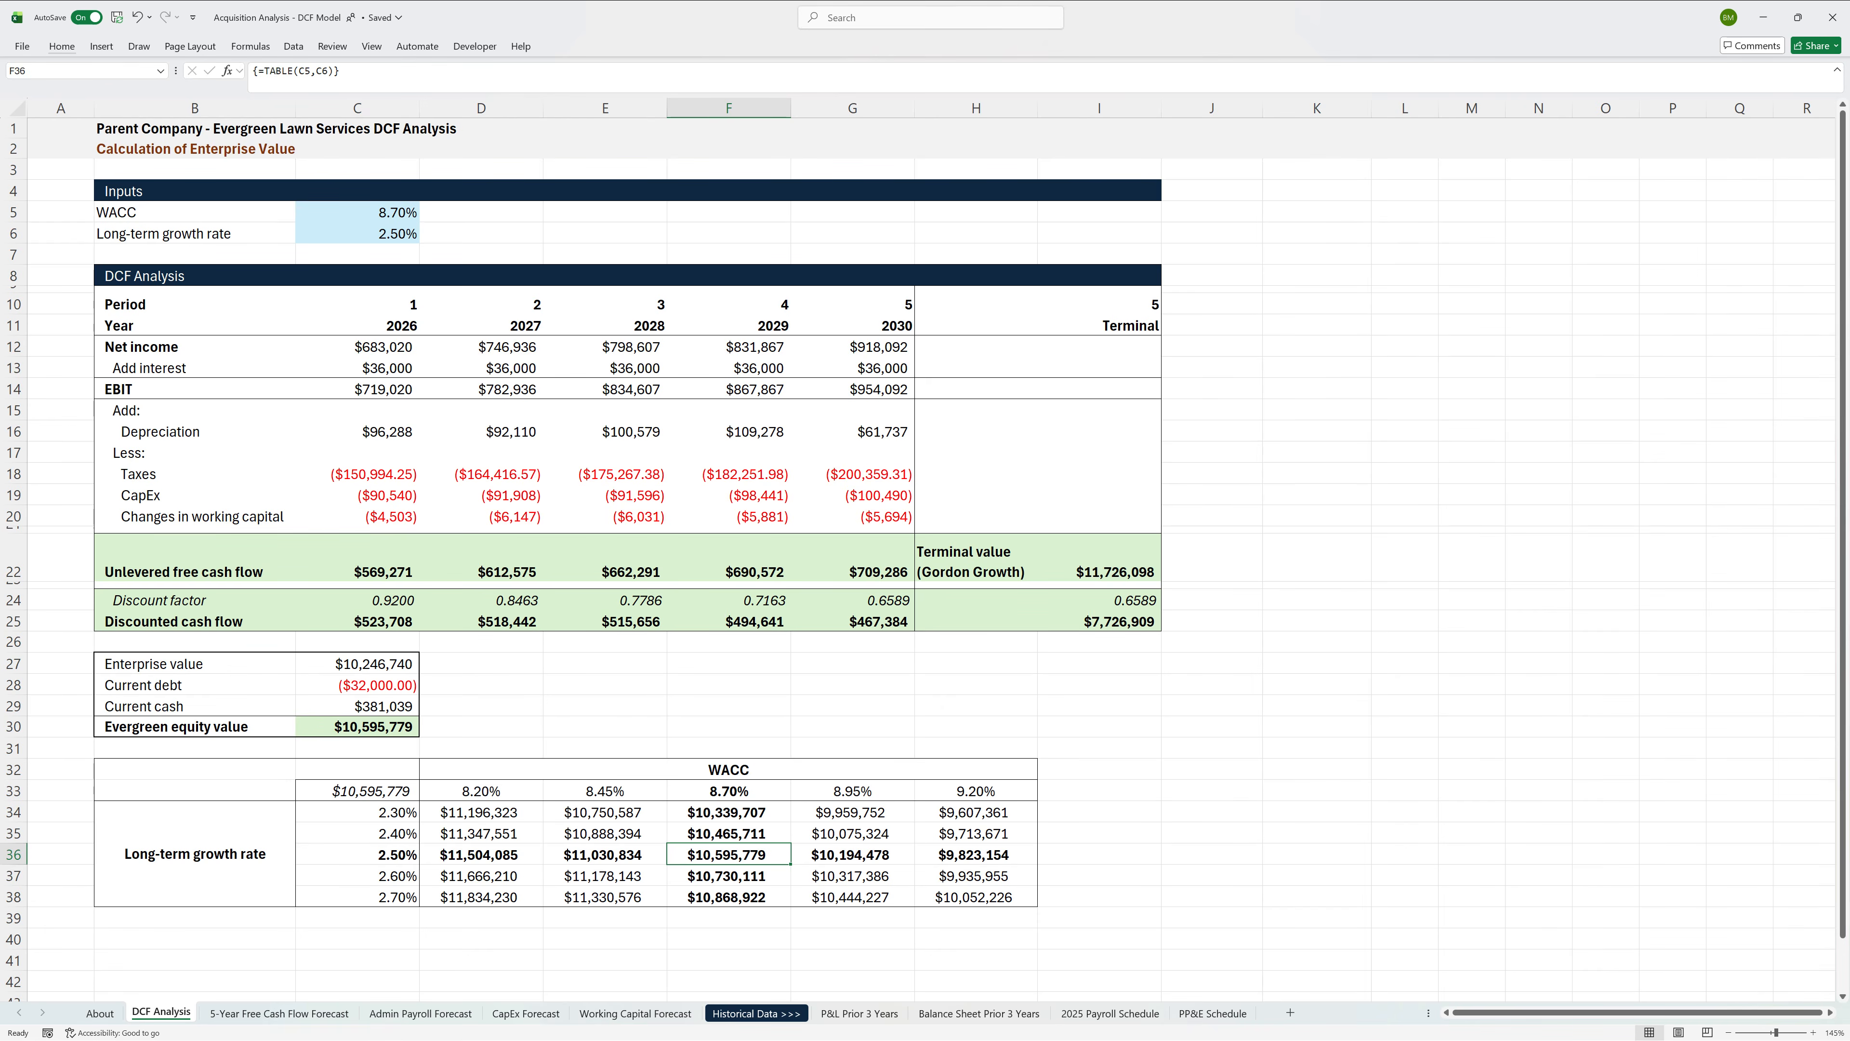
key("alt+h")
key("h")
key("Down")
key("Right")
key("Right")
key("Right")
key("Right")
key("Right")
key("Right")
key("Right")
key("Right")
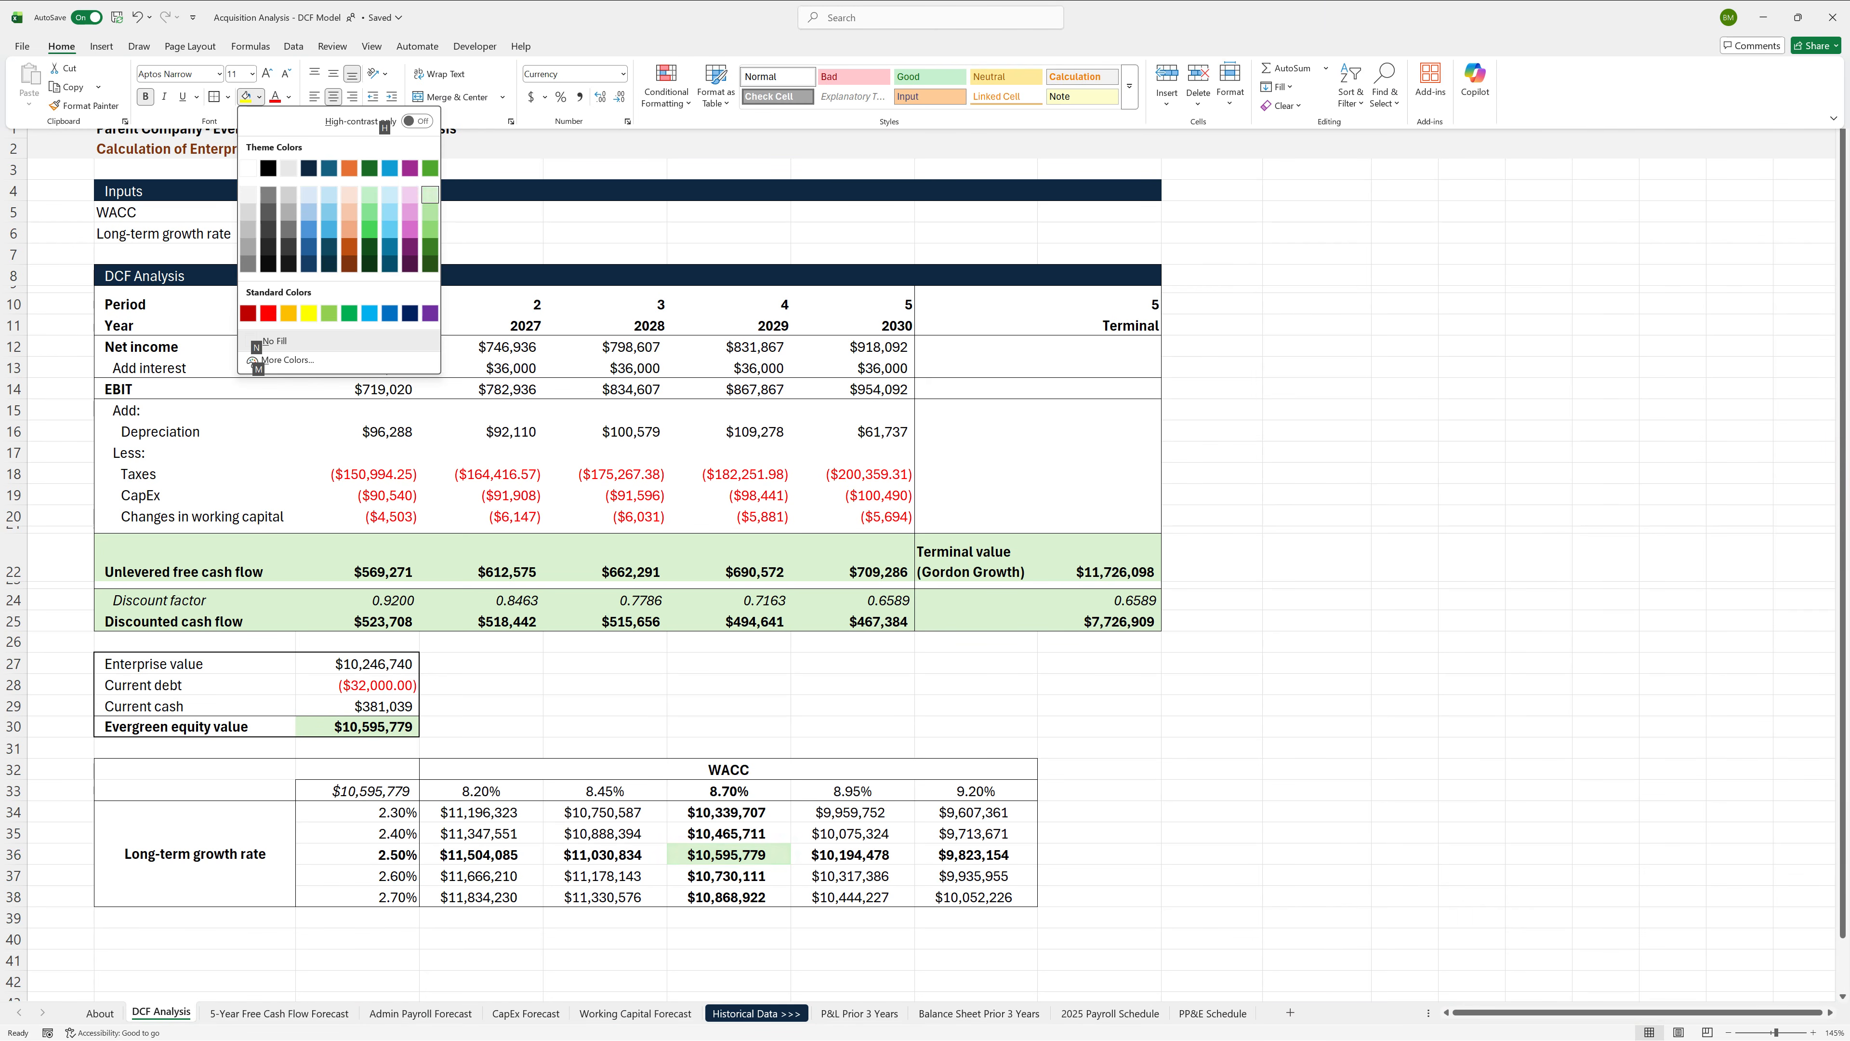
key("Return")
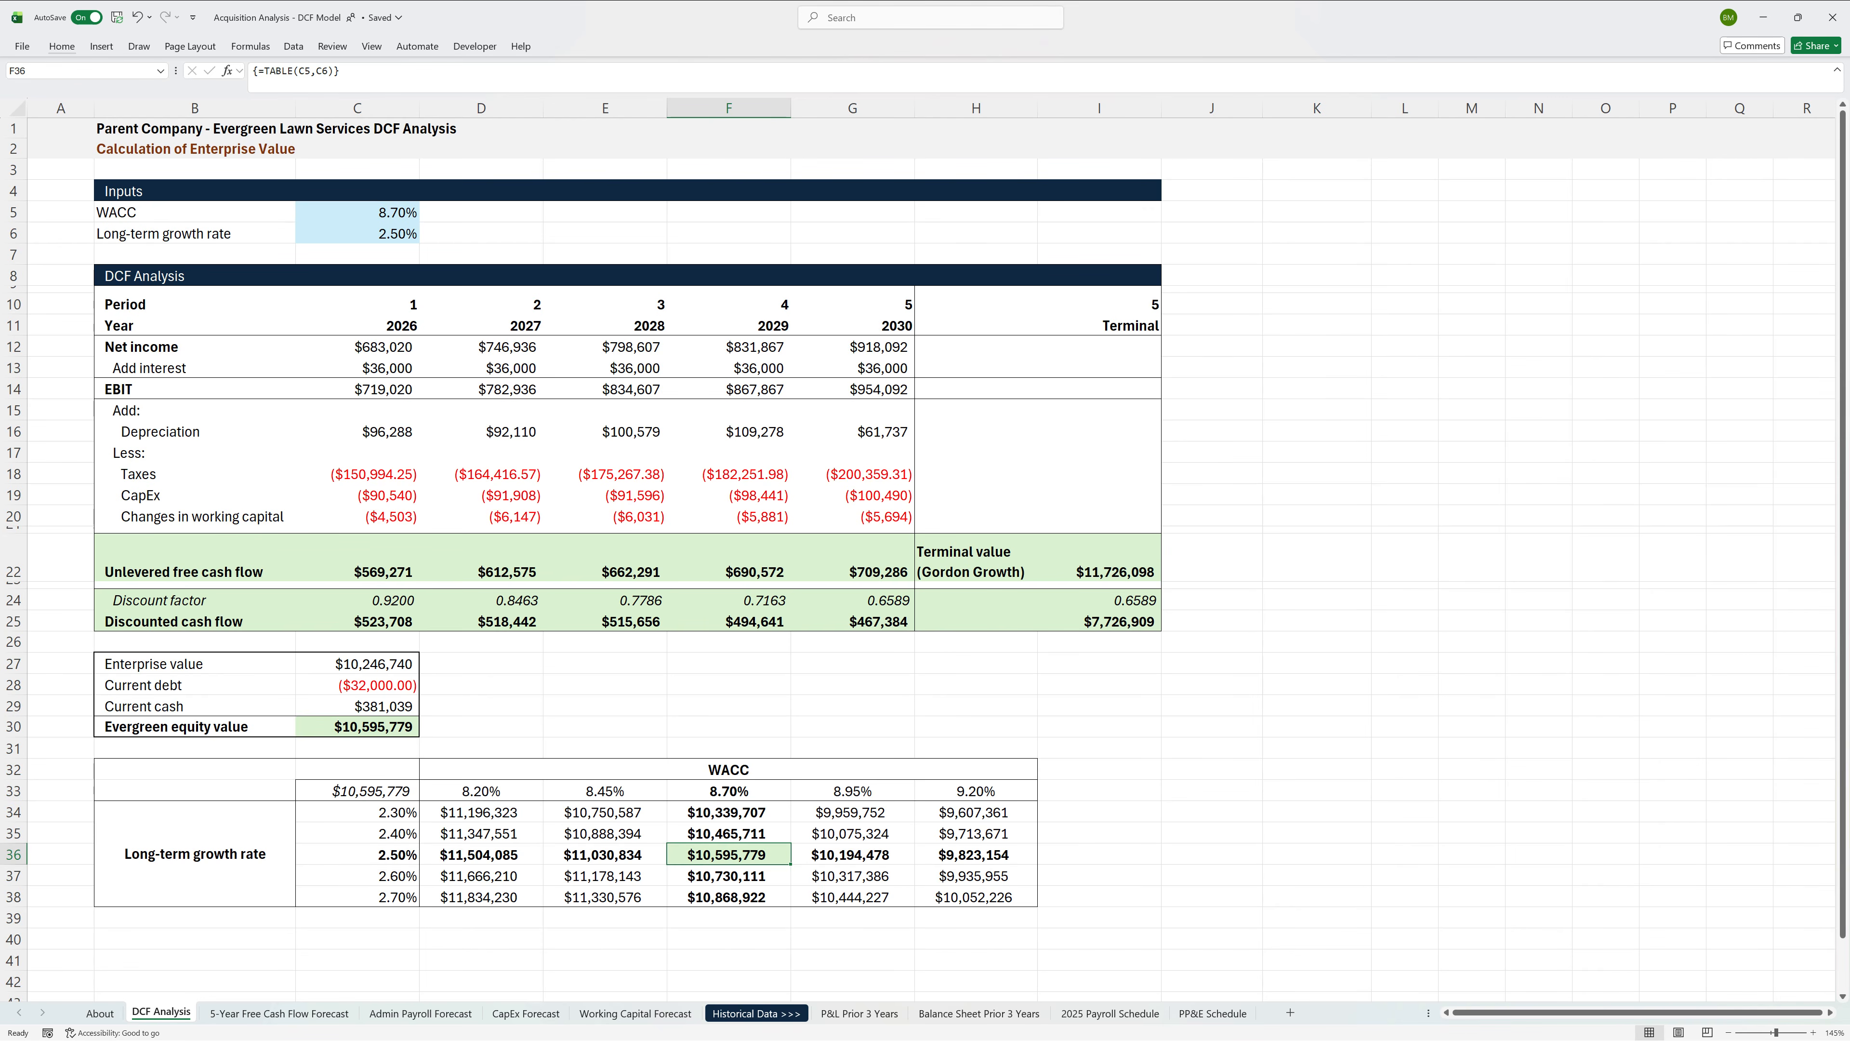
Step: Insert a new row 7 in the DCF Analysis sheet directly below the long-term growth rate input
left_click(279, 1013)
key("Up")
key("Up")
key("Up")
key("Up")
key("Up")
key("Up")
key("Up")
key("Up")
key("Up")
key("Up")
key("Up")
key("Up")
key("Up")
key("Up")
key("Up")
key("Up")
key("Up")
key("Up")
key("Up")
key("Up")
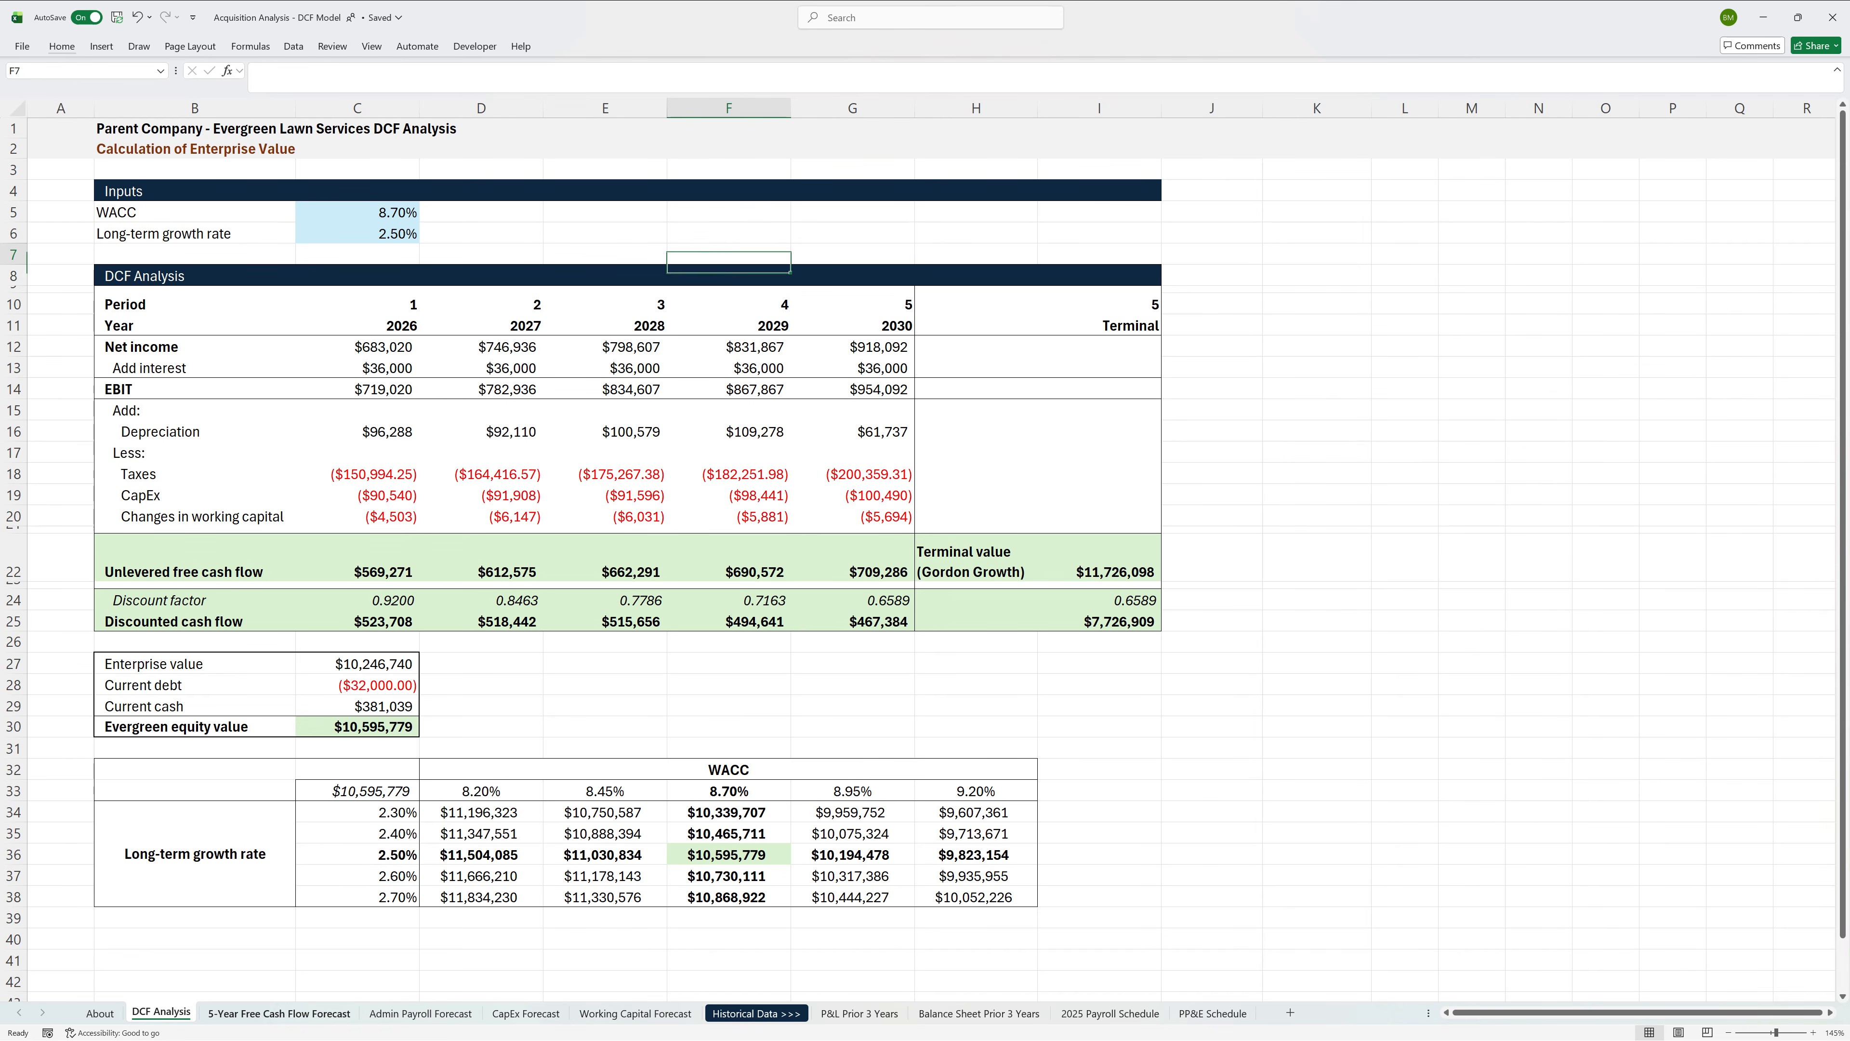
key("shift+space")
key("ctrl+shift+plus")
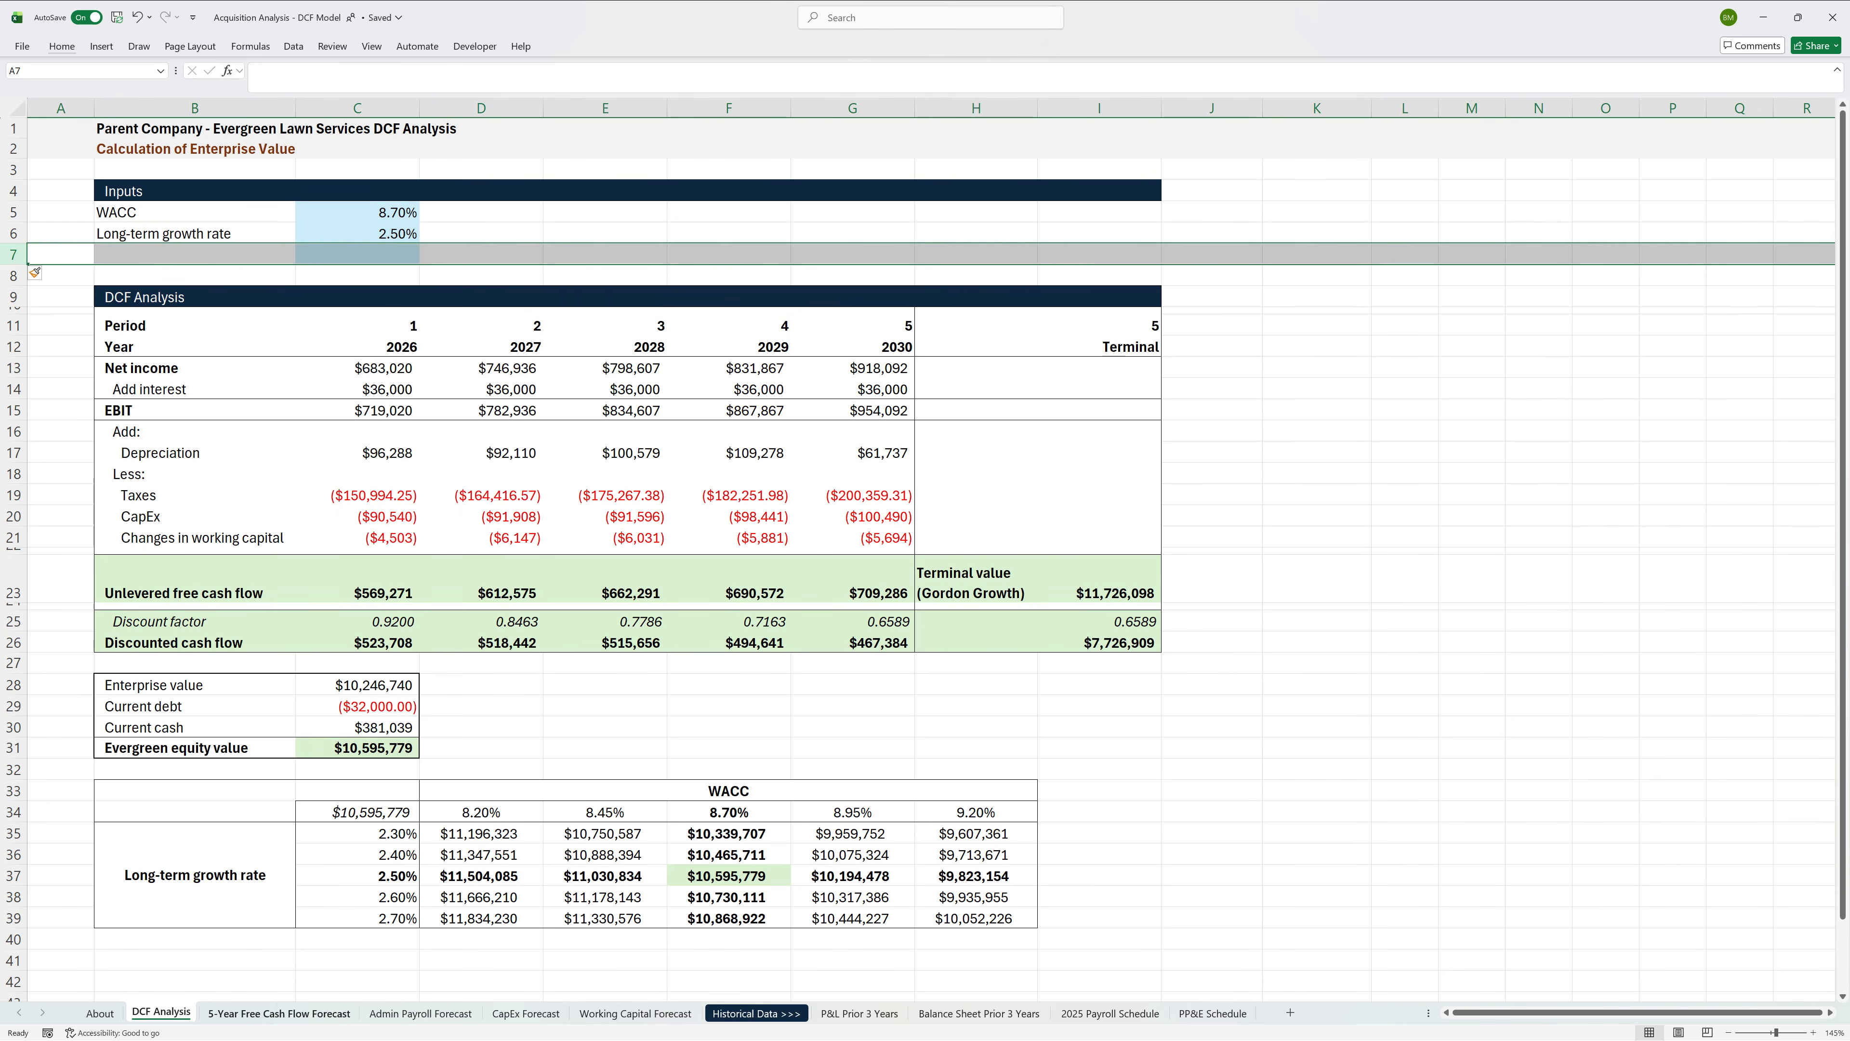
Step: Add the input label "Year one revenue growth rate" in B7 and set its value in C7 to 4.5%
key("Right")
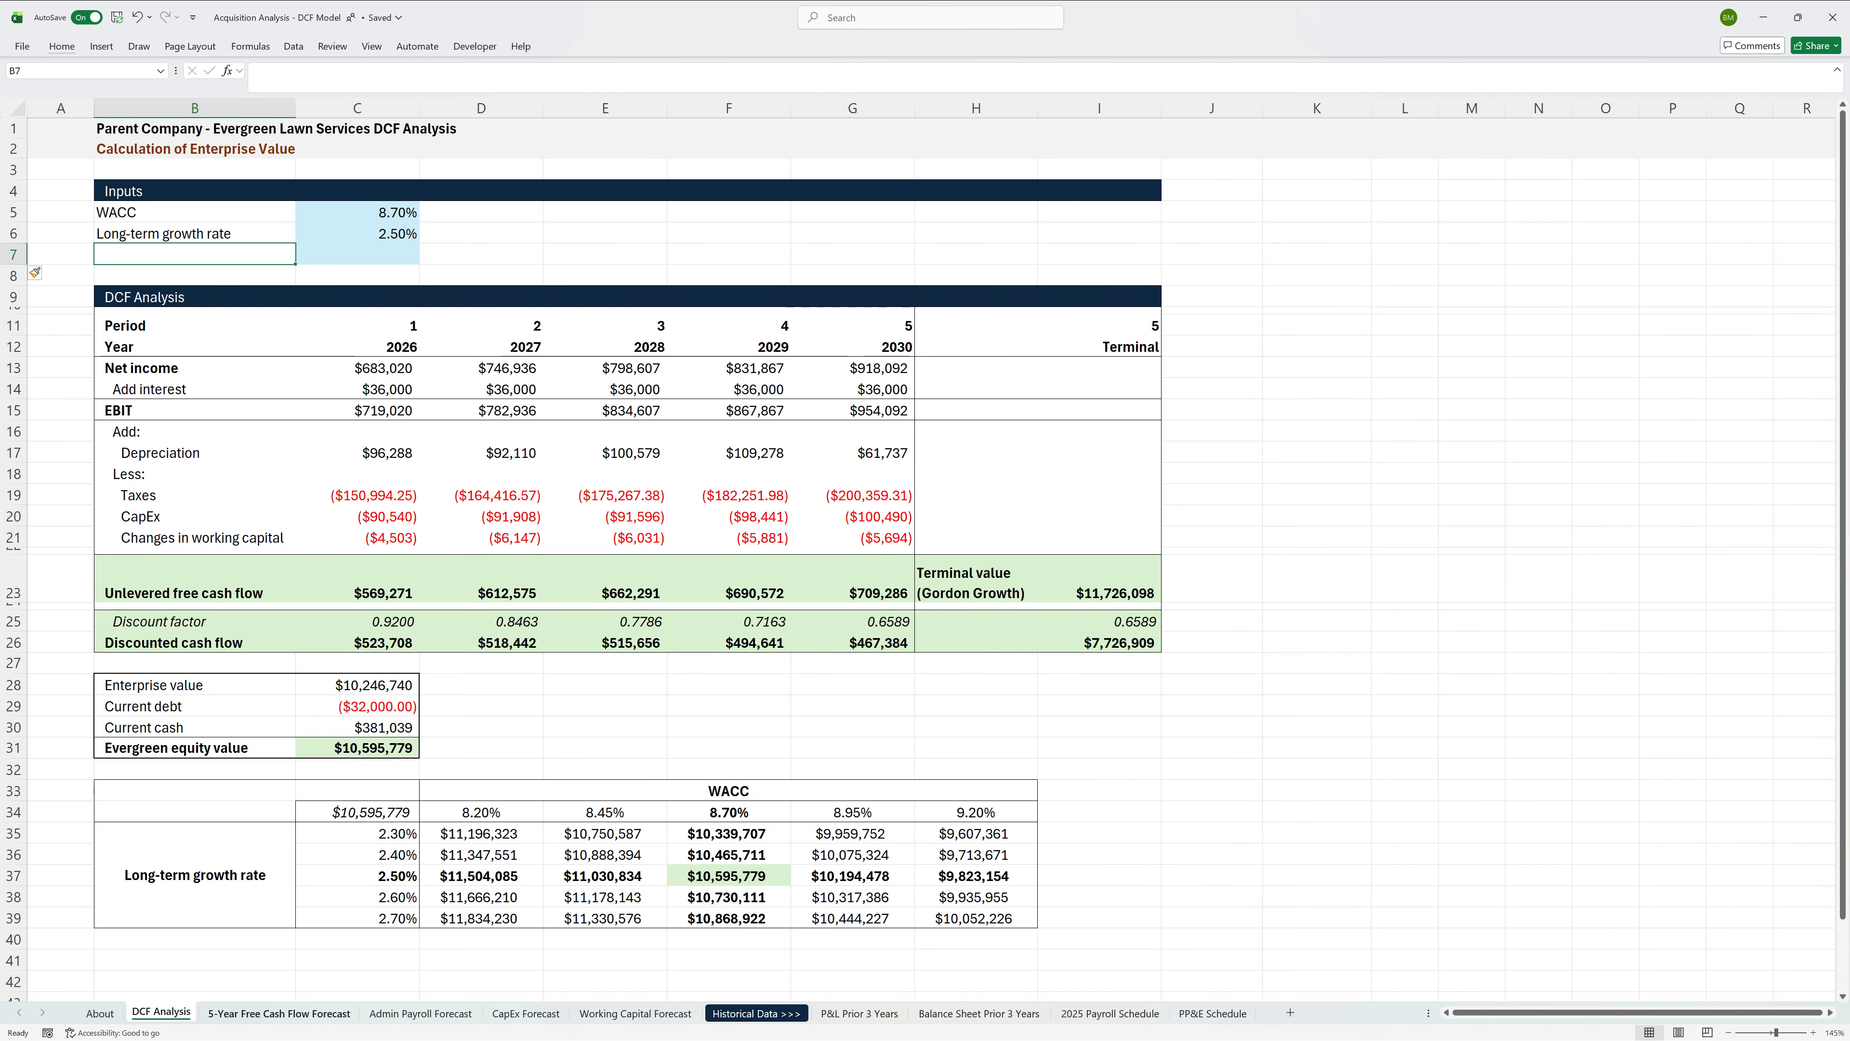
type("Y")
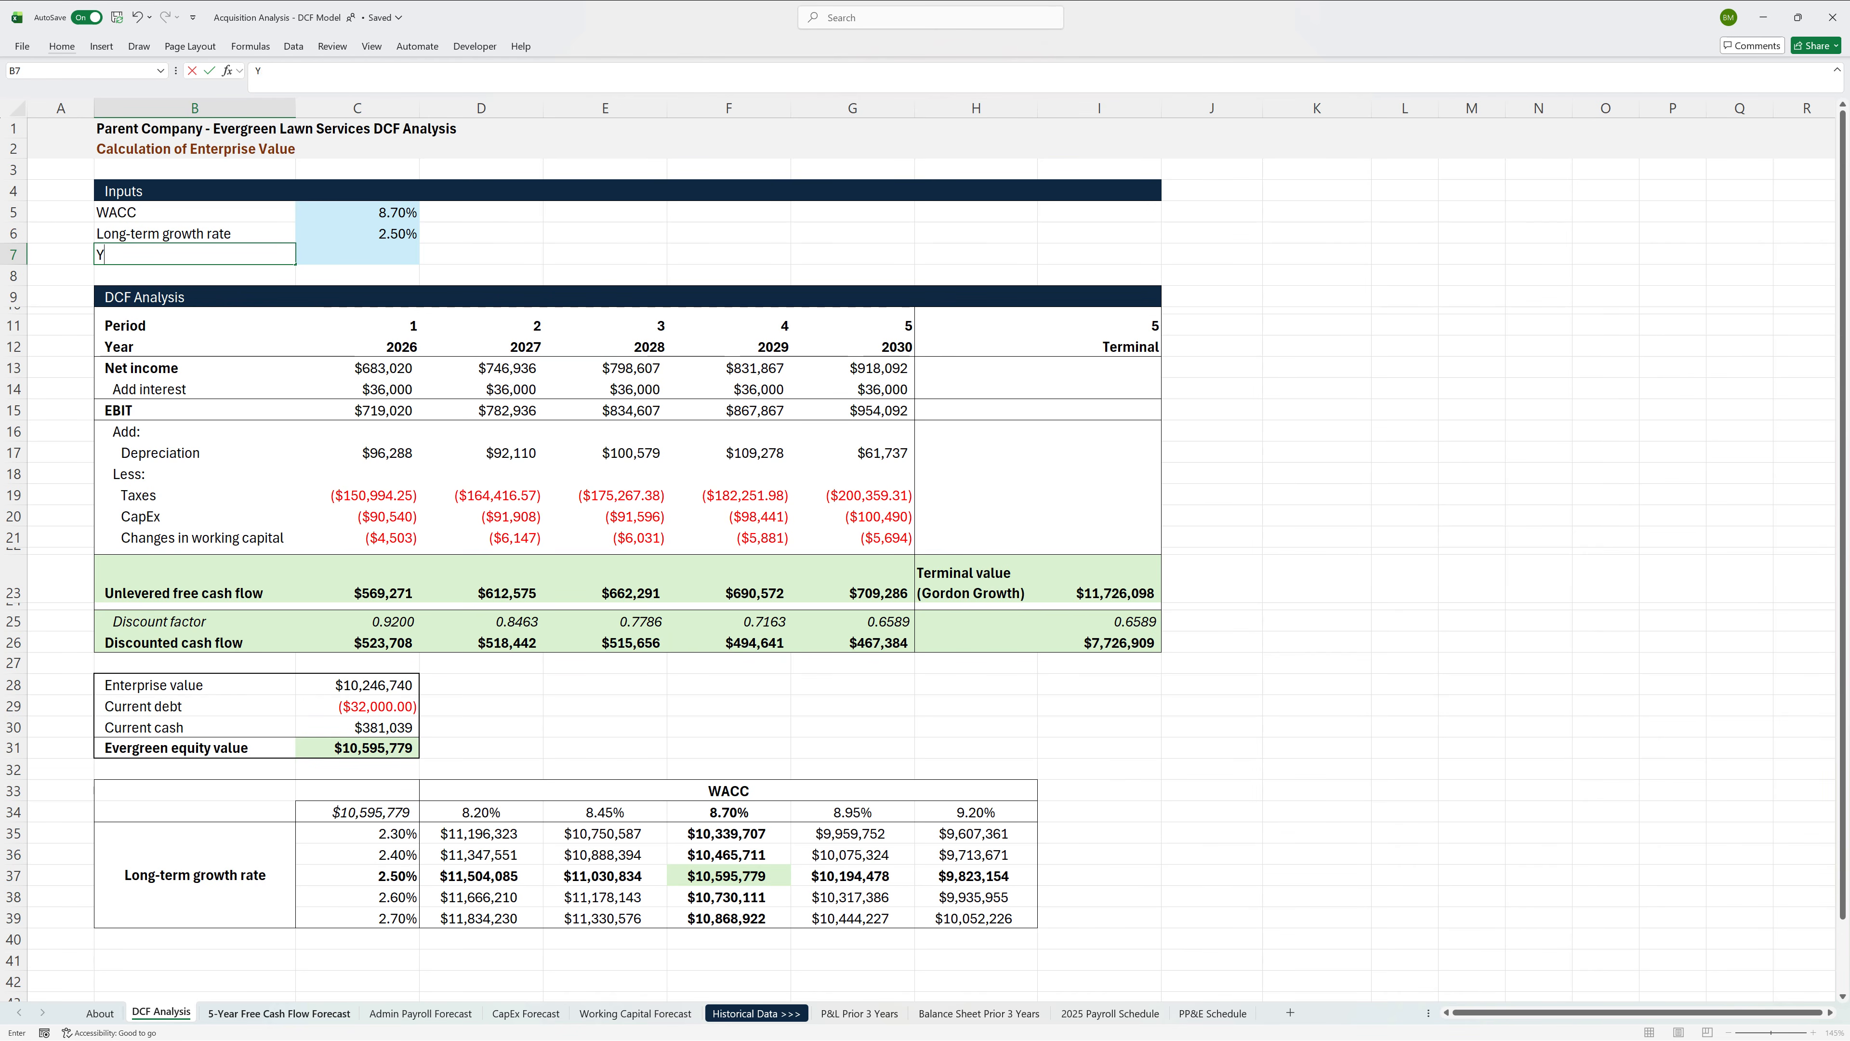
type("ear one revenue growth rate")
key("Tab")
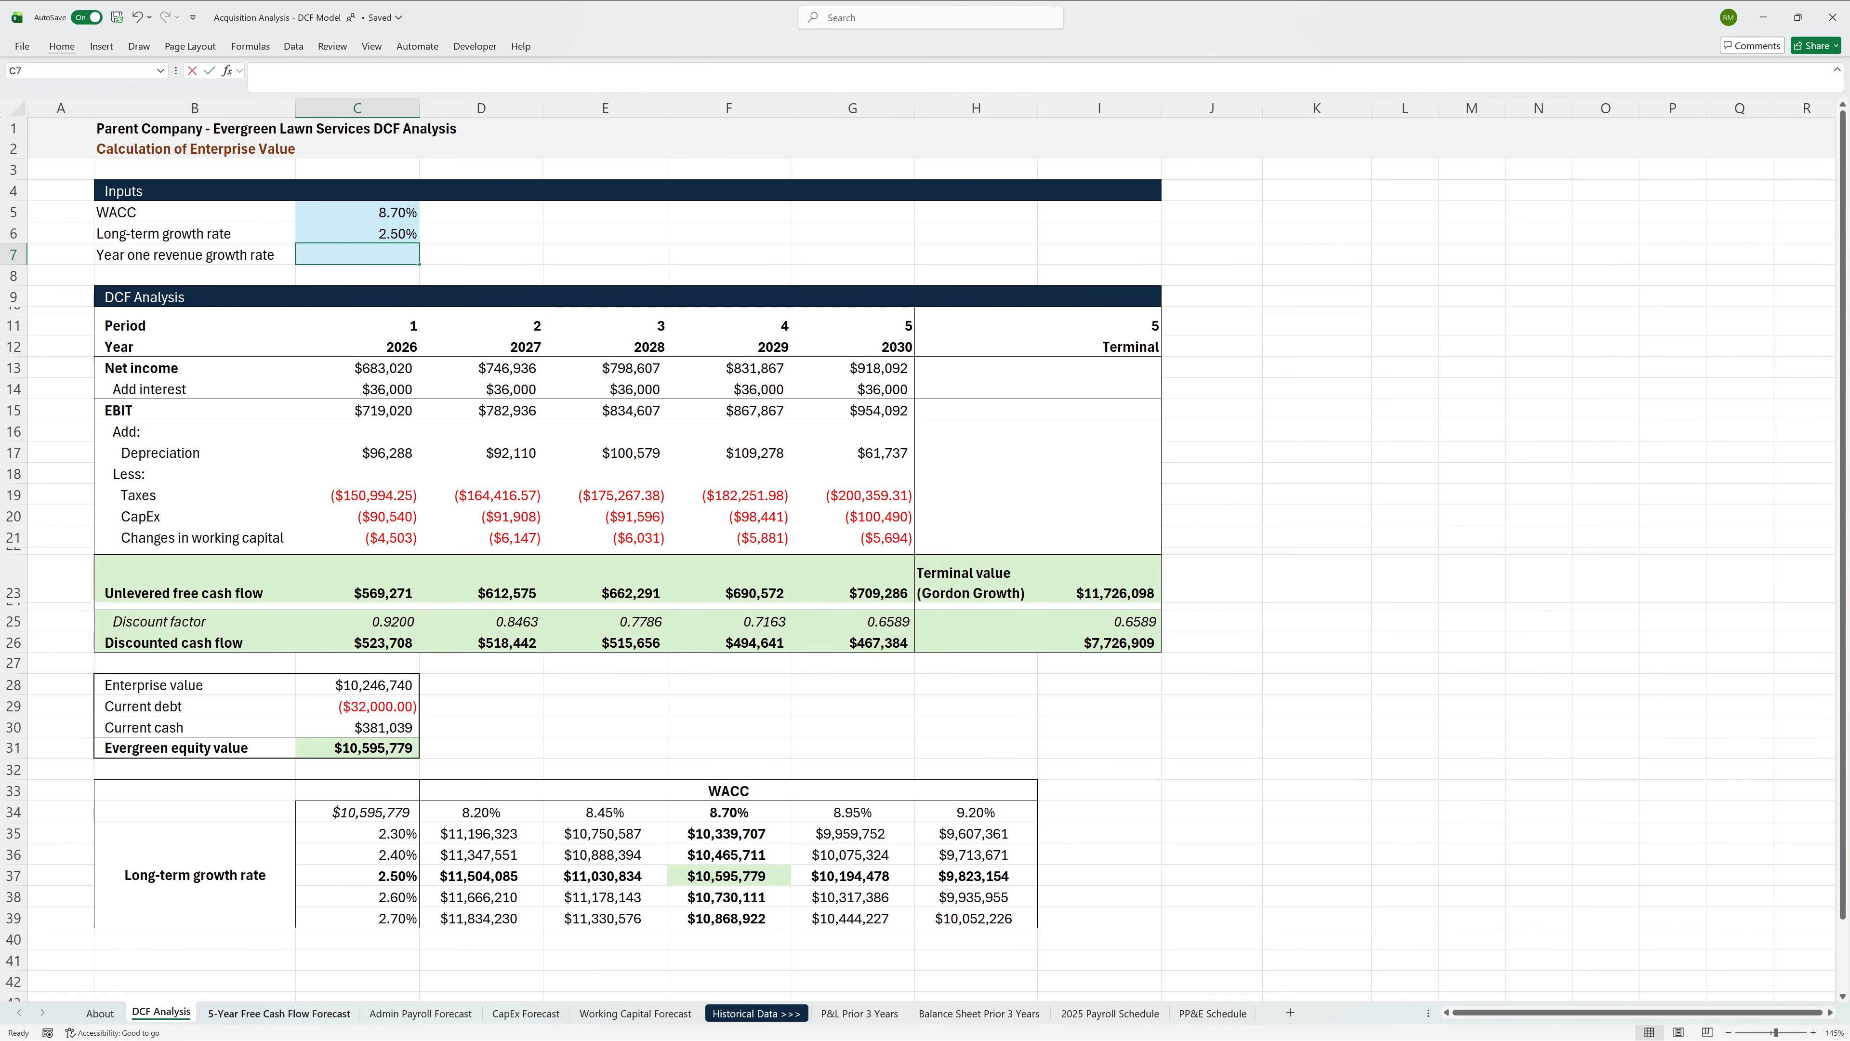
type("4.5%")
key("ctrl+Return")
Step: Link the 2026 annual services revenue growth in G9 of the 5-Year Free Cash Flow Forecast sheet with ='DCF Analysis'!C7
key("ctrl+Page_Down")
type("=")
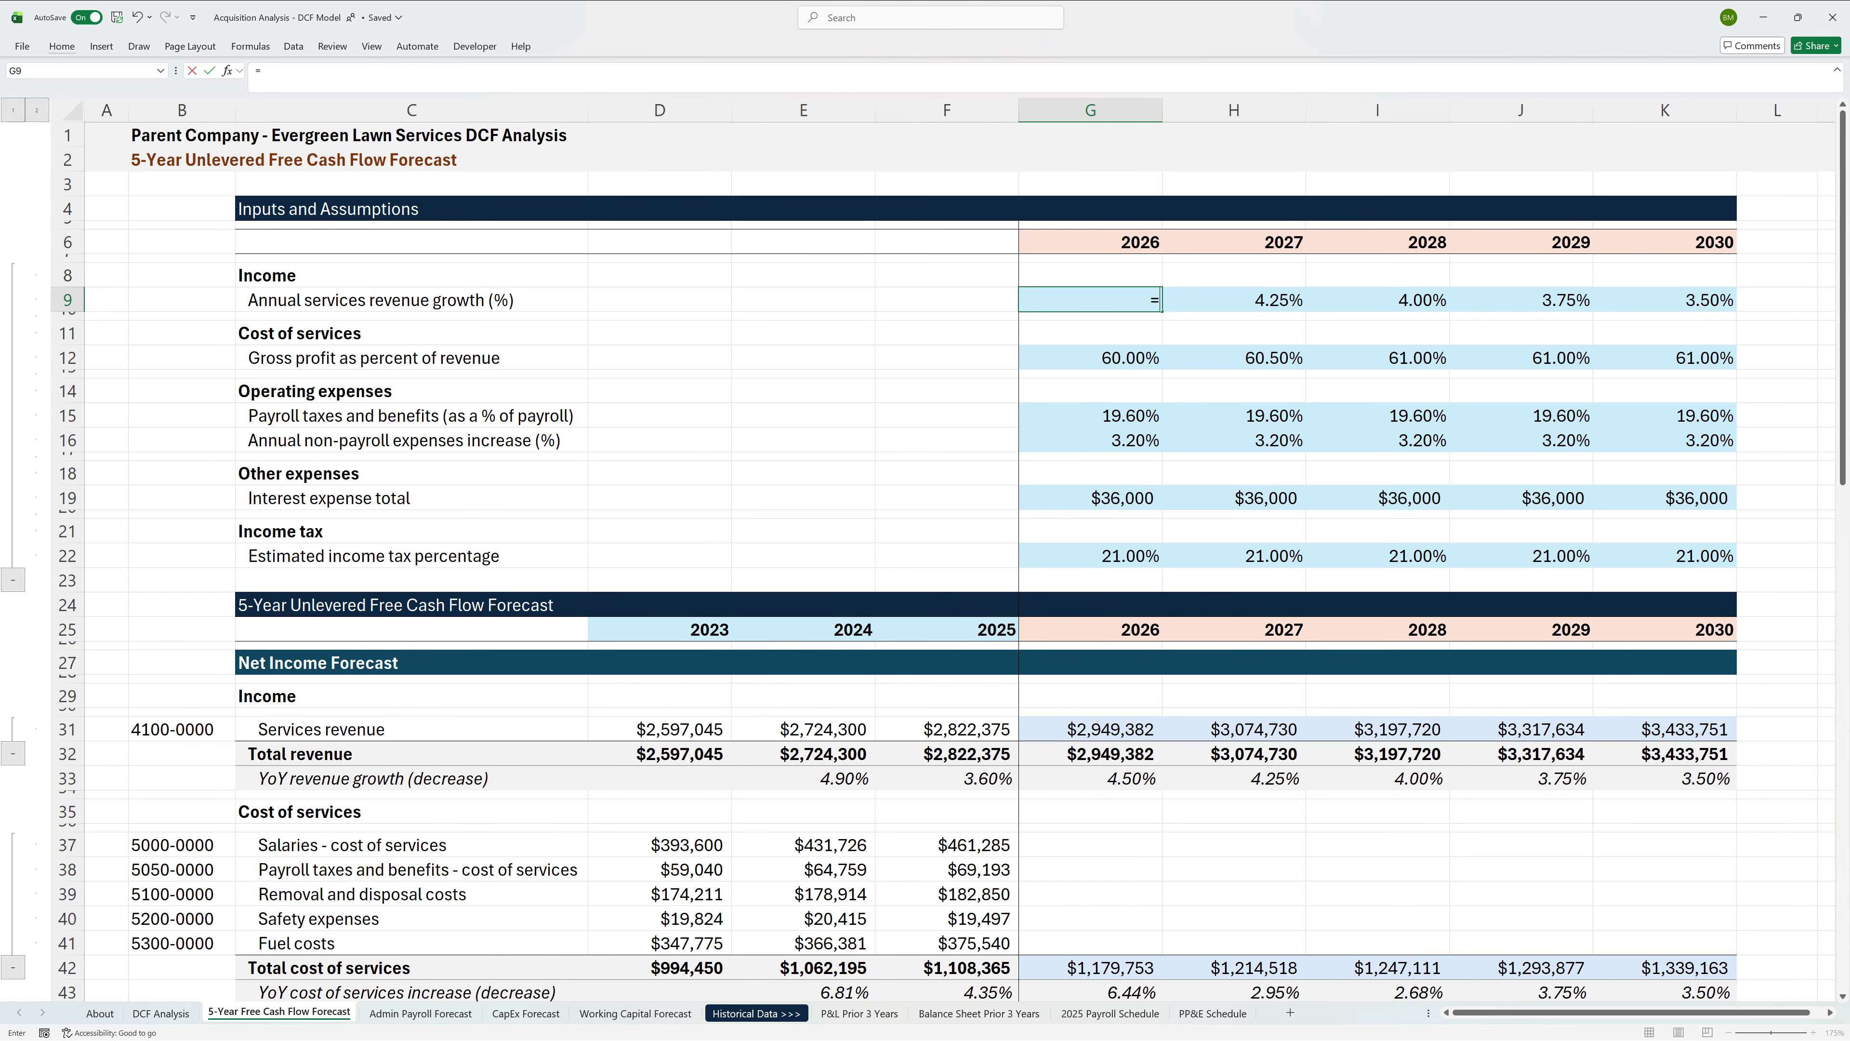
key("ctrl+Page_Up")
left_click(357, 255)
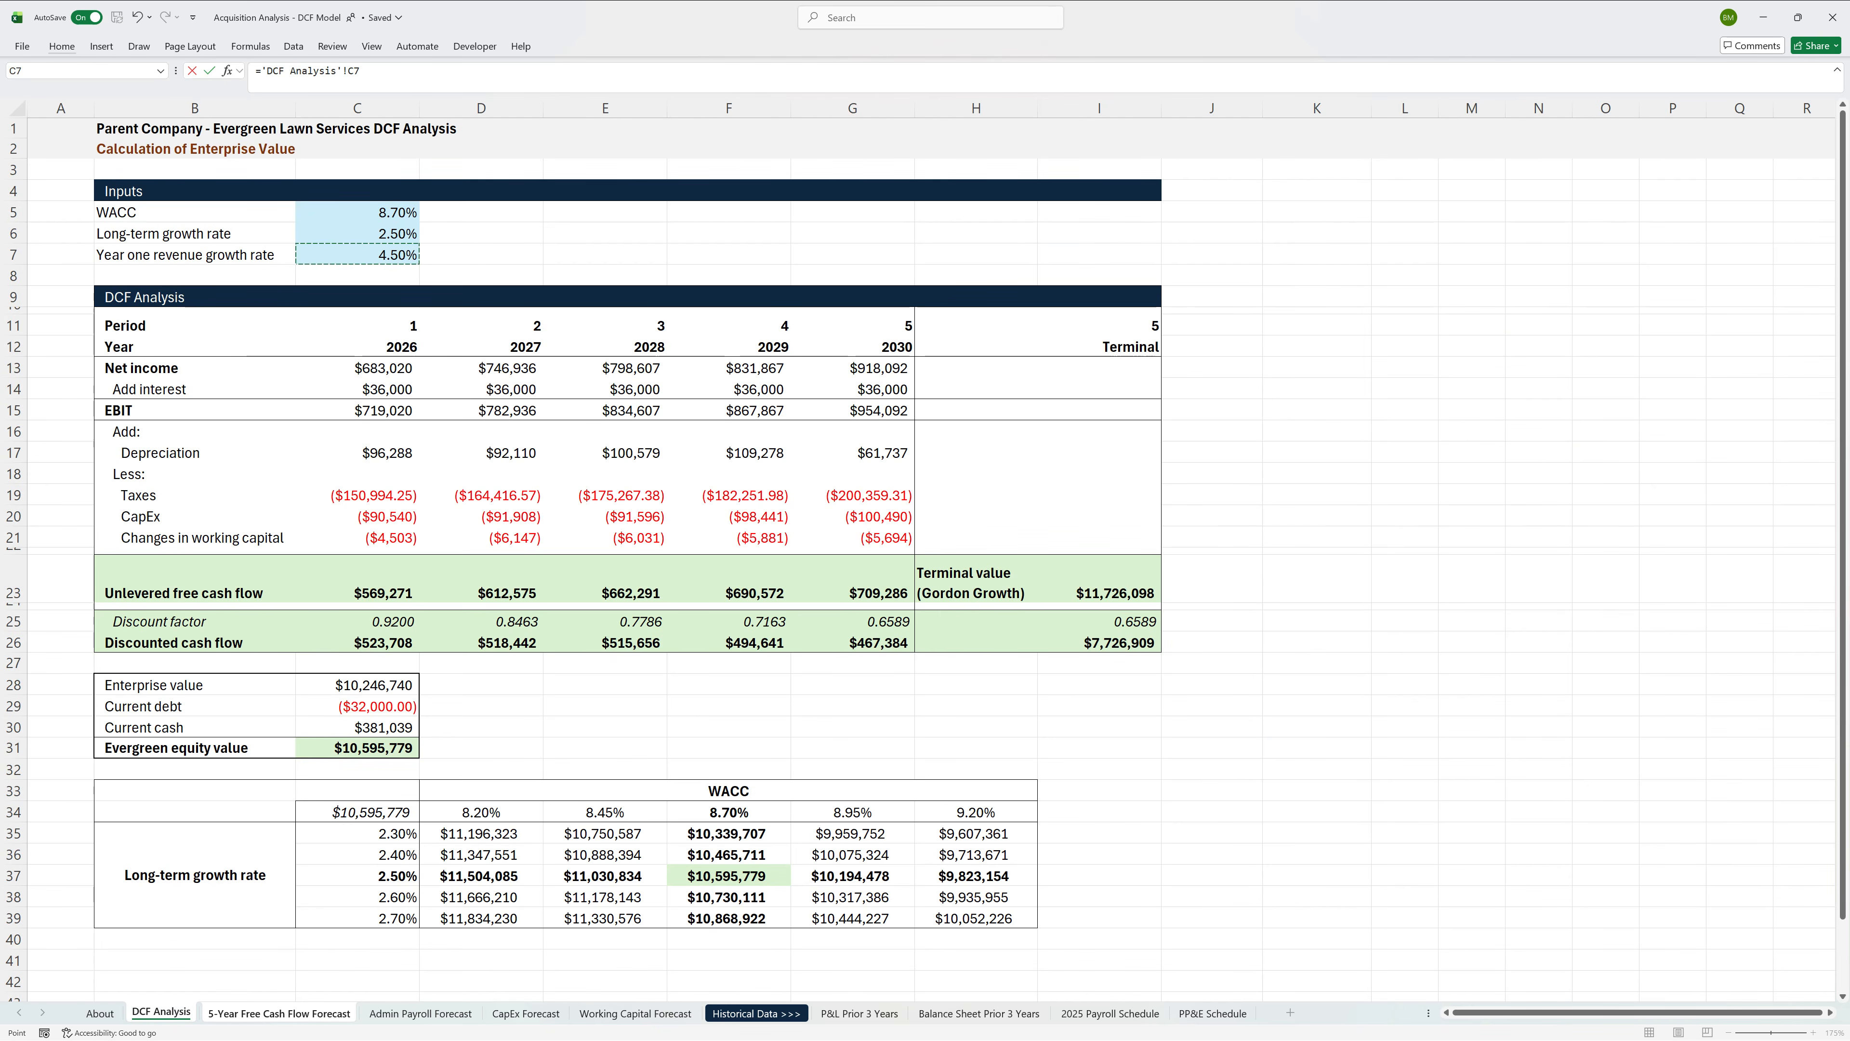
key("ctrl+Return")
Step: Copy the sensitivity table B33:H39 in the DCF Analysis sheet and paste the copy at B41
key("ctrl+Page_Up")
key("Down")
key("Down")
key("Down")
key("Down")
key("Down")
key("Down")
key("Down")
key("Down")
key("Down")
key("Down")
key("Down")
key("Down")
key("Down")
key("Down")
key("Down")
key("Down")
key("Down")
key("Down")
key("Down")
key("Down")
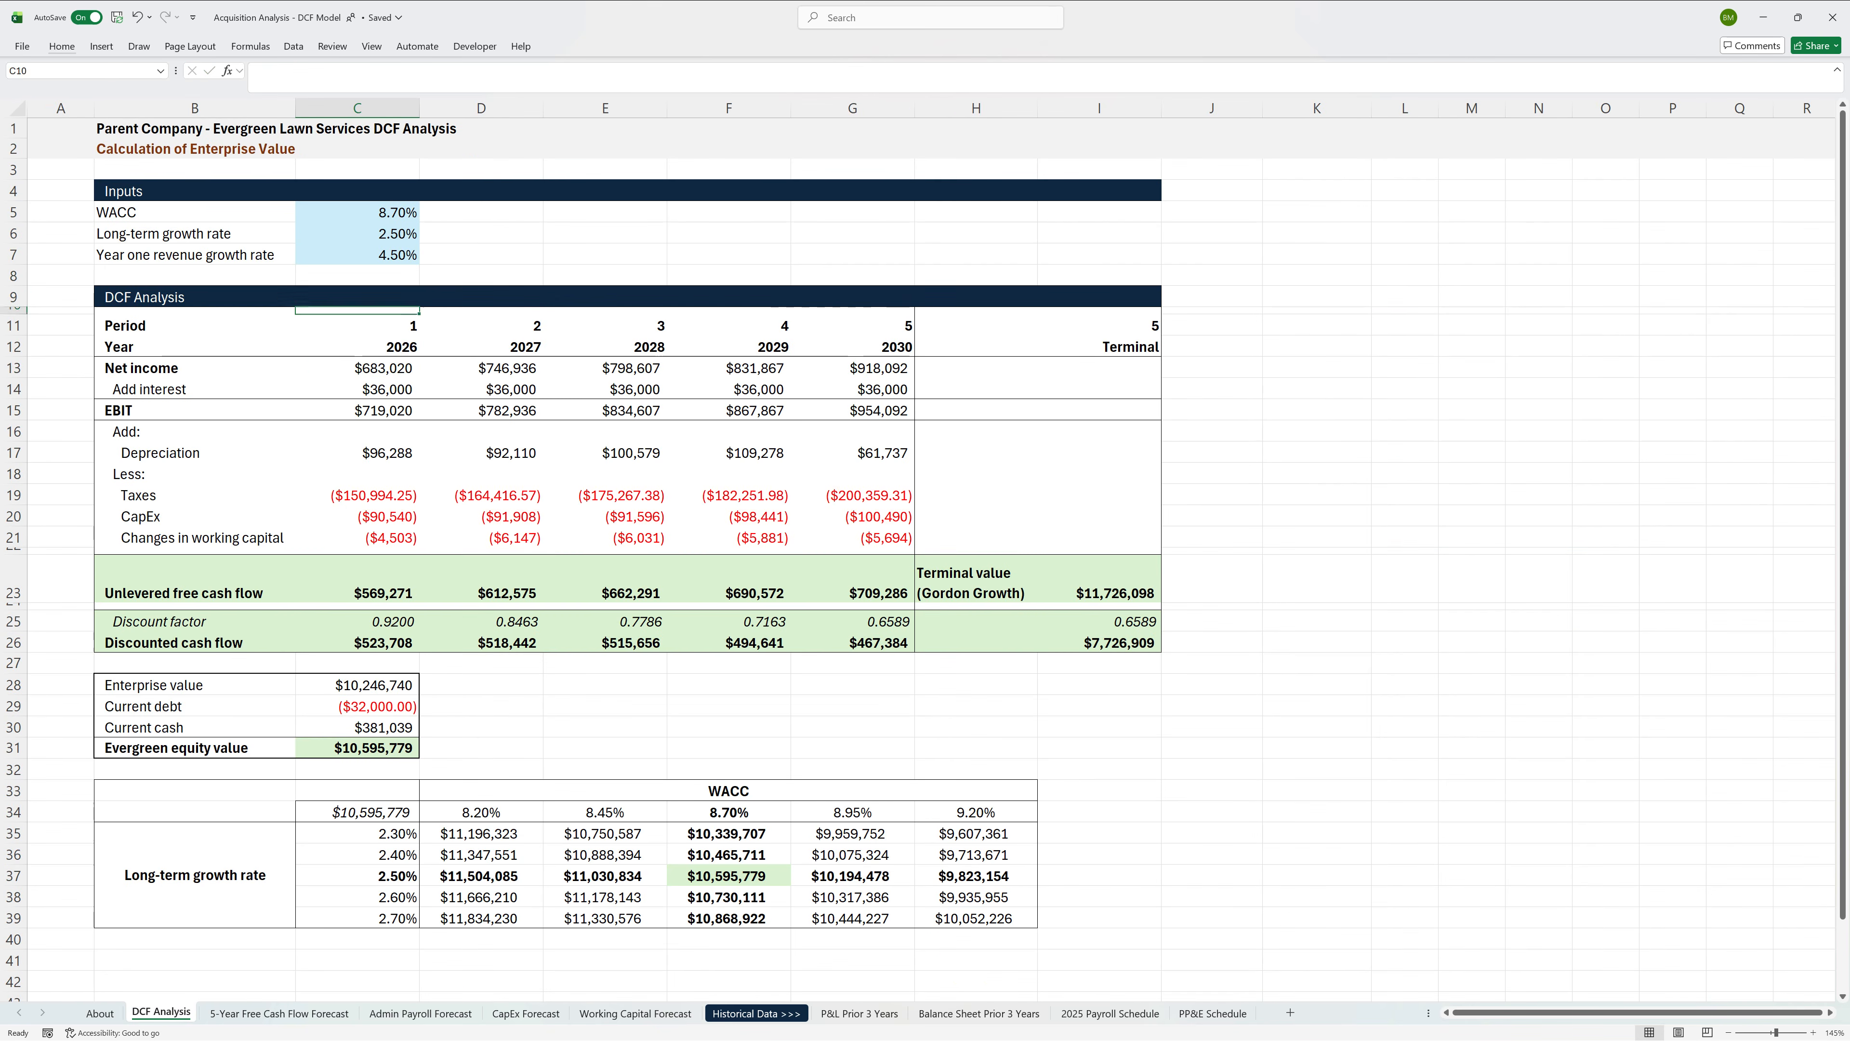
key("Left")
key("shift+Right")
key("shift+Right")
key("shift+Right")
key("shift+Down")
key("shift+Down")
key("shift+Down")
key("shift+Down")
key("shift+Down")
key("shift+Down")
key("shift+Down")
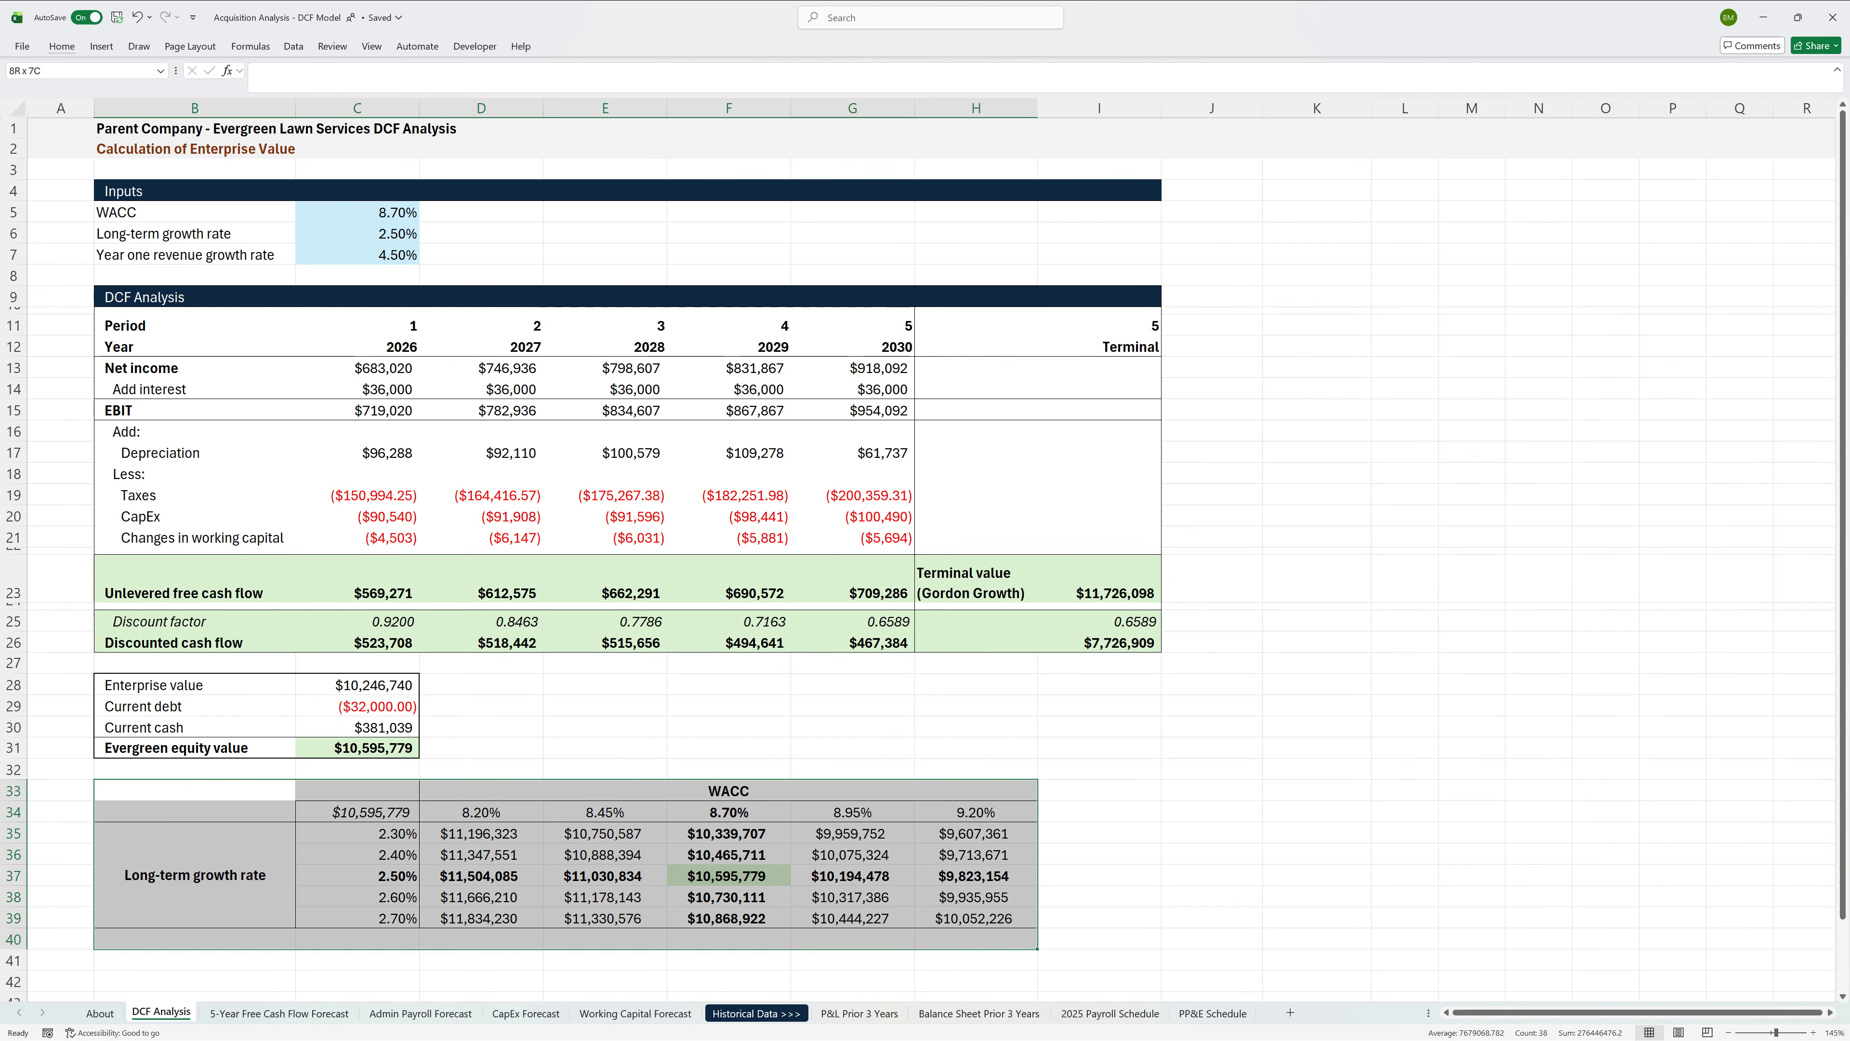
key("shift+Up")
key("shift+Left")
key("ctrl+c")
key("Down")
key("Down")
key("Down")
key("Down")
key("Down")
key("Down")
key("Down")
key("Down")
key("ctrl+v")
scroll(932, 557, "down", 3)
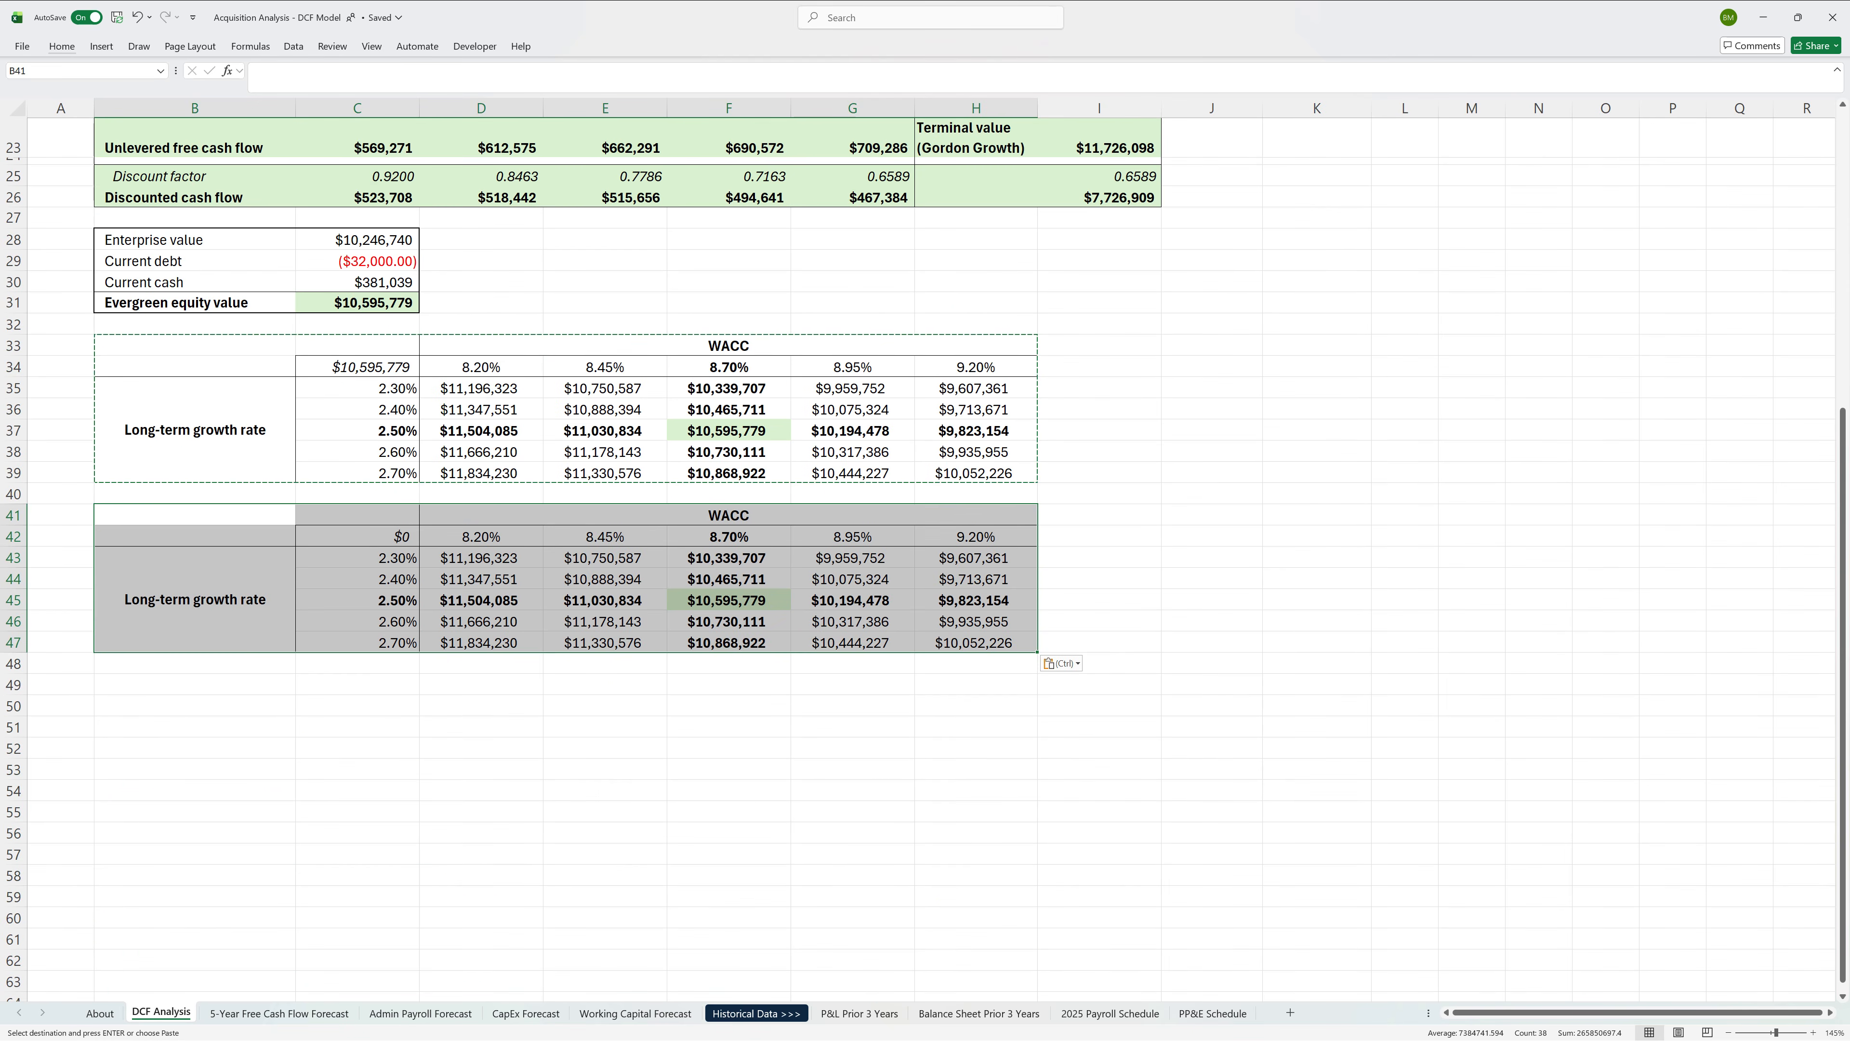
Step: Link the copied table's corner cell C42 to the Evergreen equity value with the formula =C31
key("Down")
key("Right")
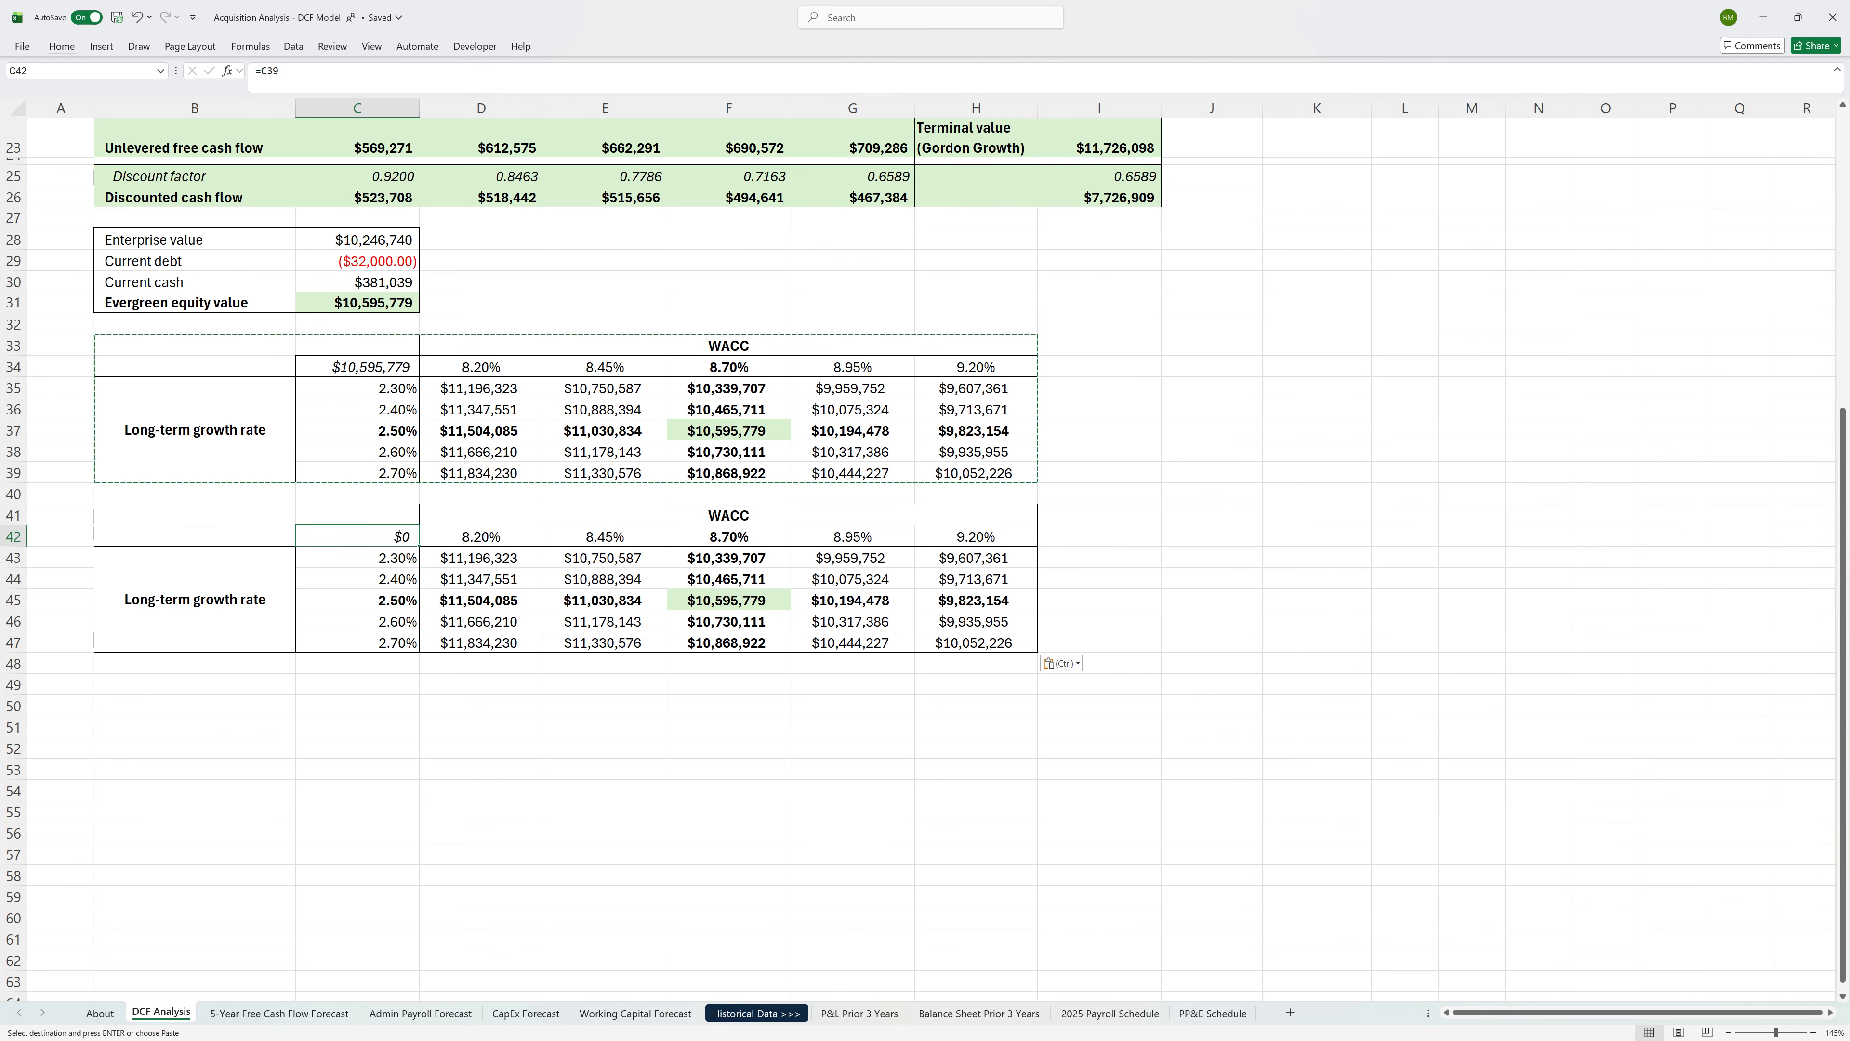
type("=")
key("Up")
key("Up")
key("Up")
key("Up")
key("Up")
key("Up")
key("Up")
key("Up")
key("Up")
key("Up")
key("Up")
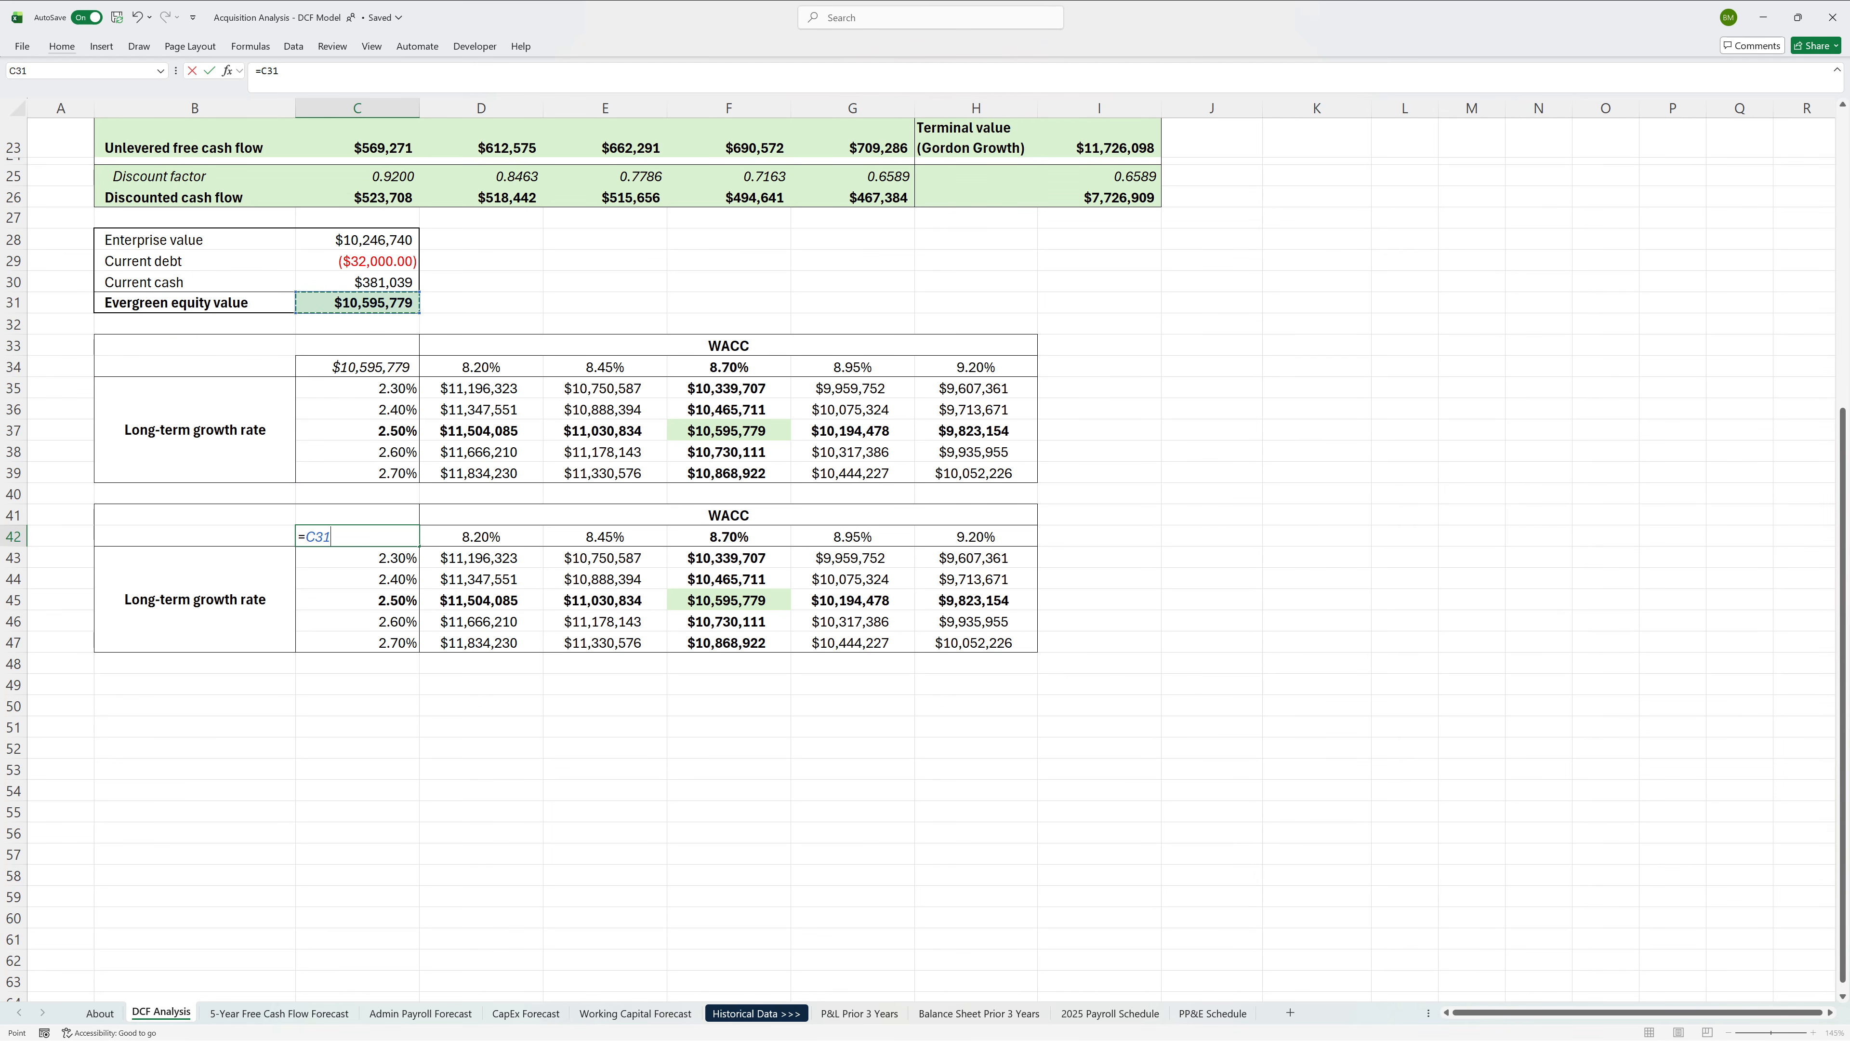
key("ctrl+Return")
Step: Change the copied table's row label in B43 to "Year one revenue growth"
key("Down")
key("Down")
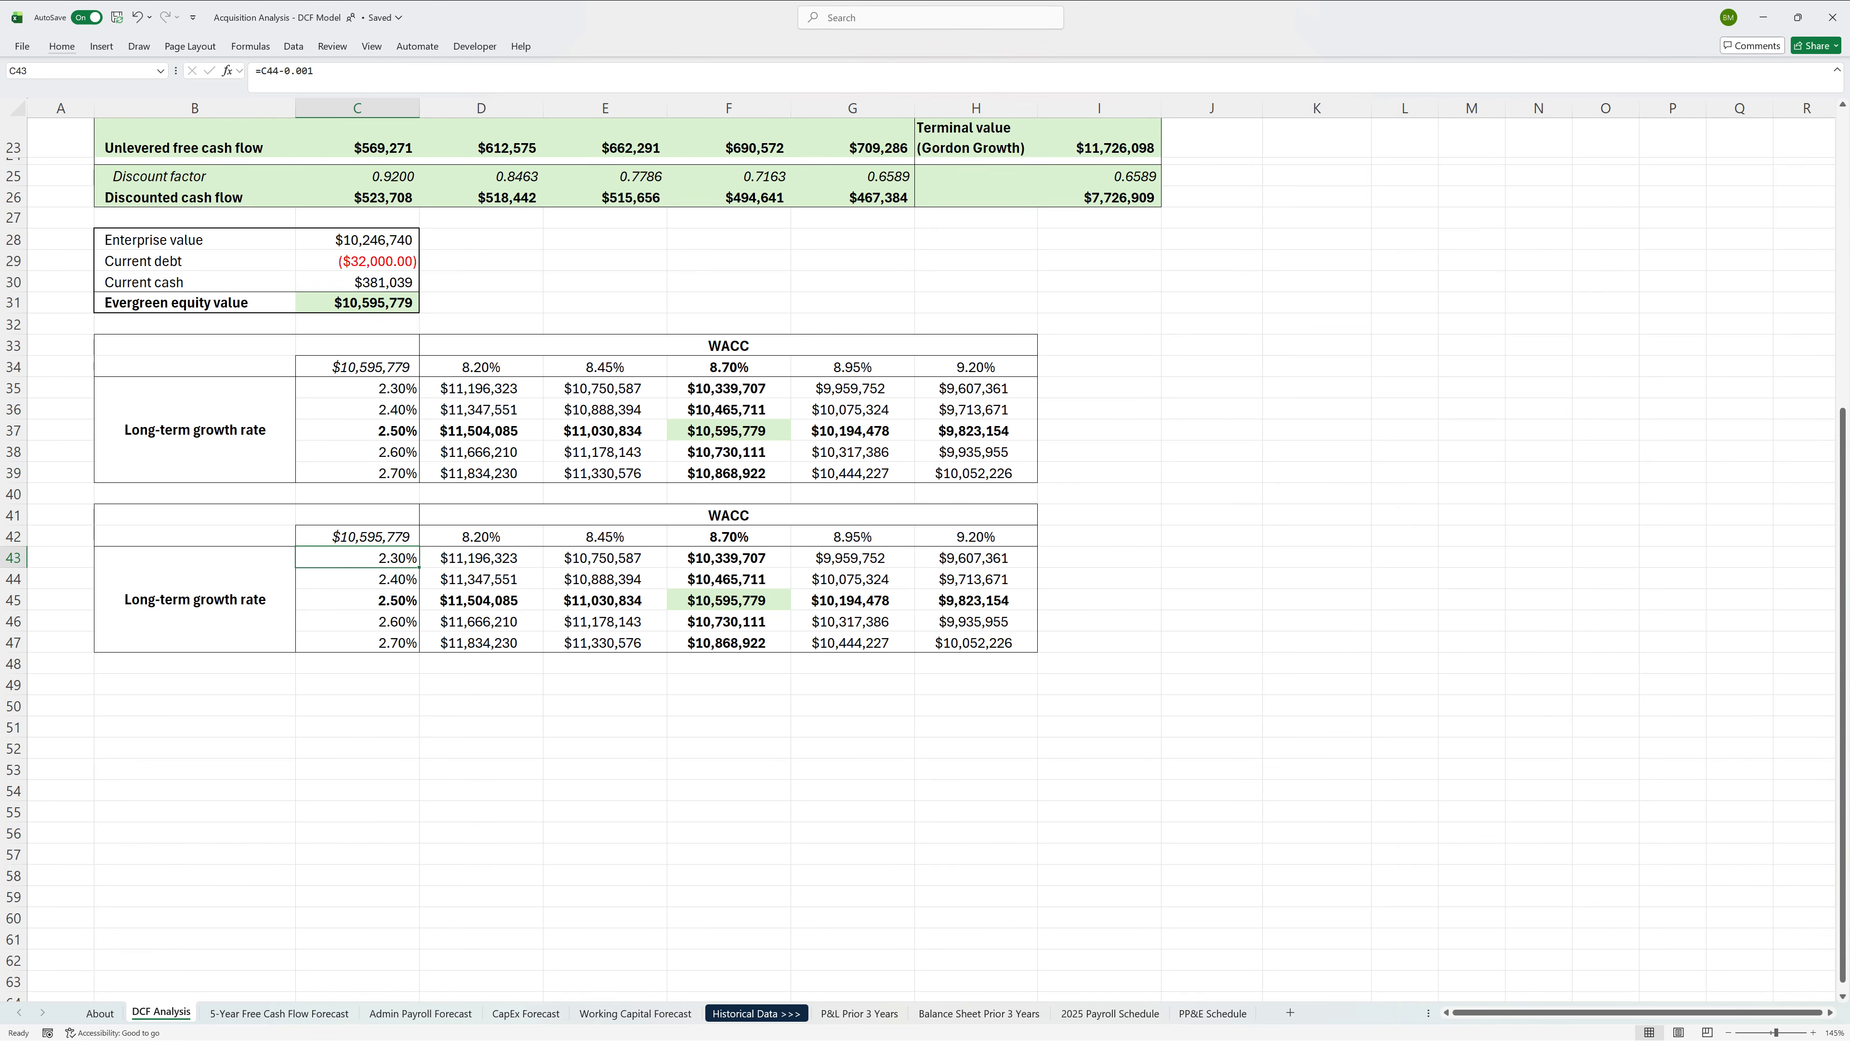
key("Left")
type("Y")
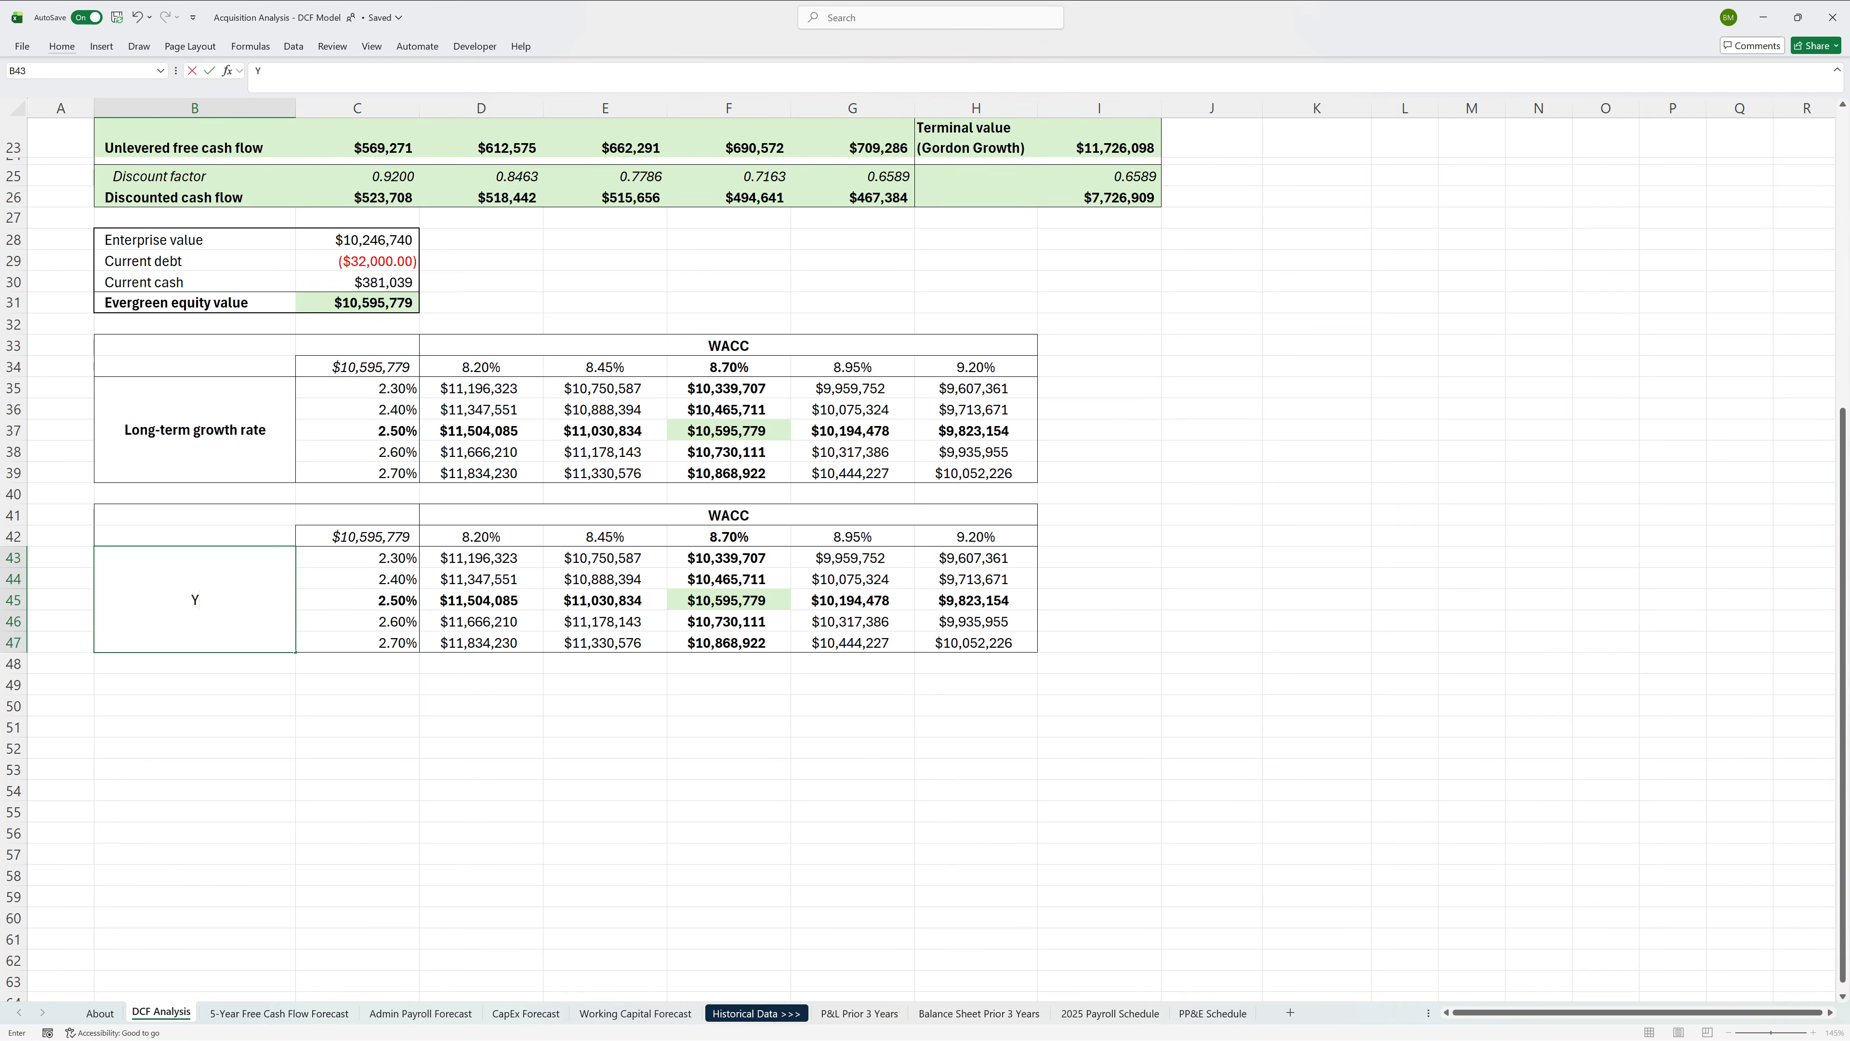
type("ear one revenue growth")
key("ctrl+Return")
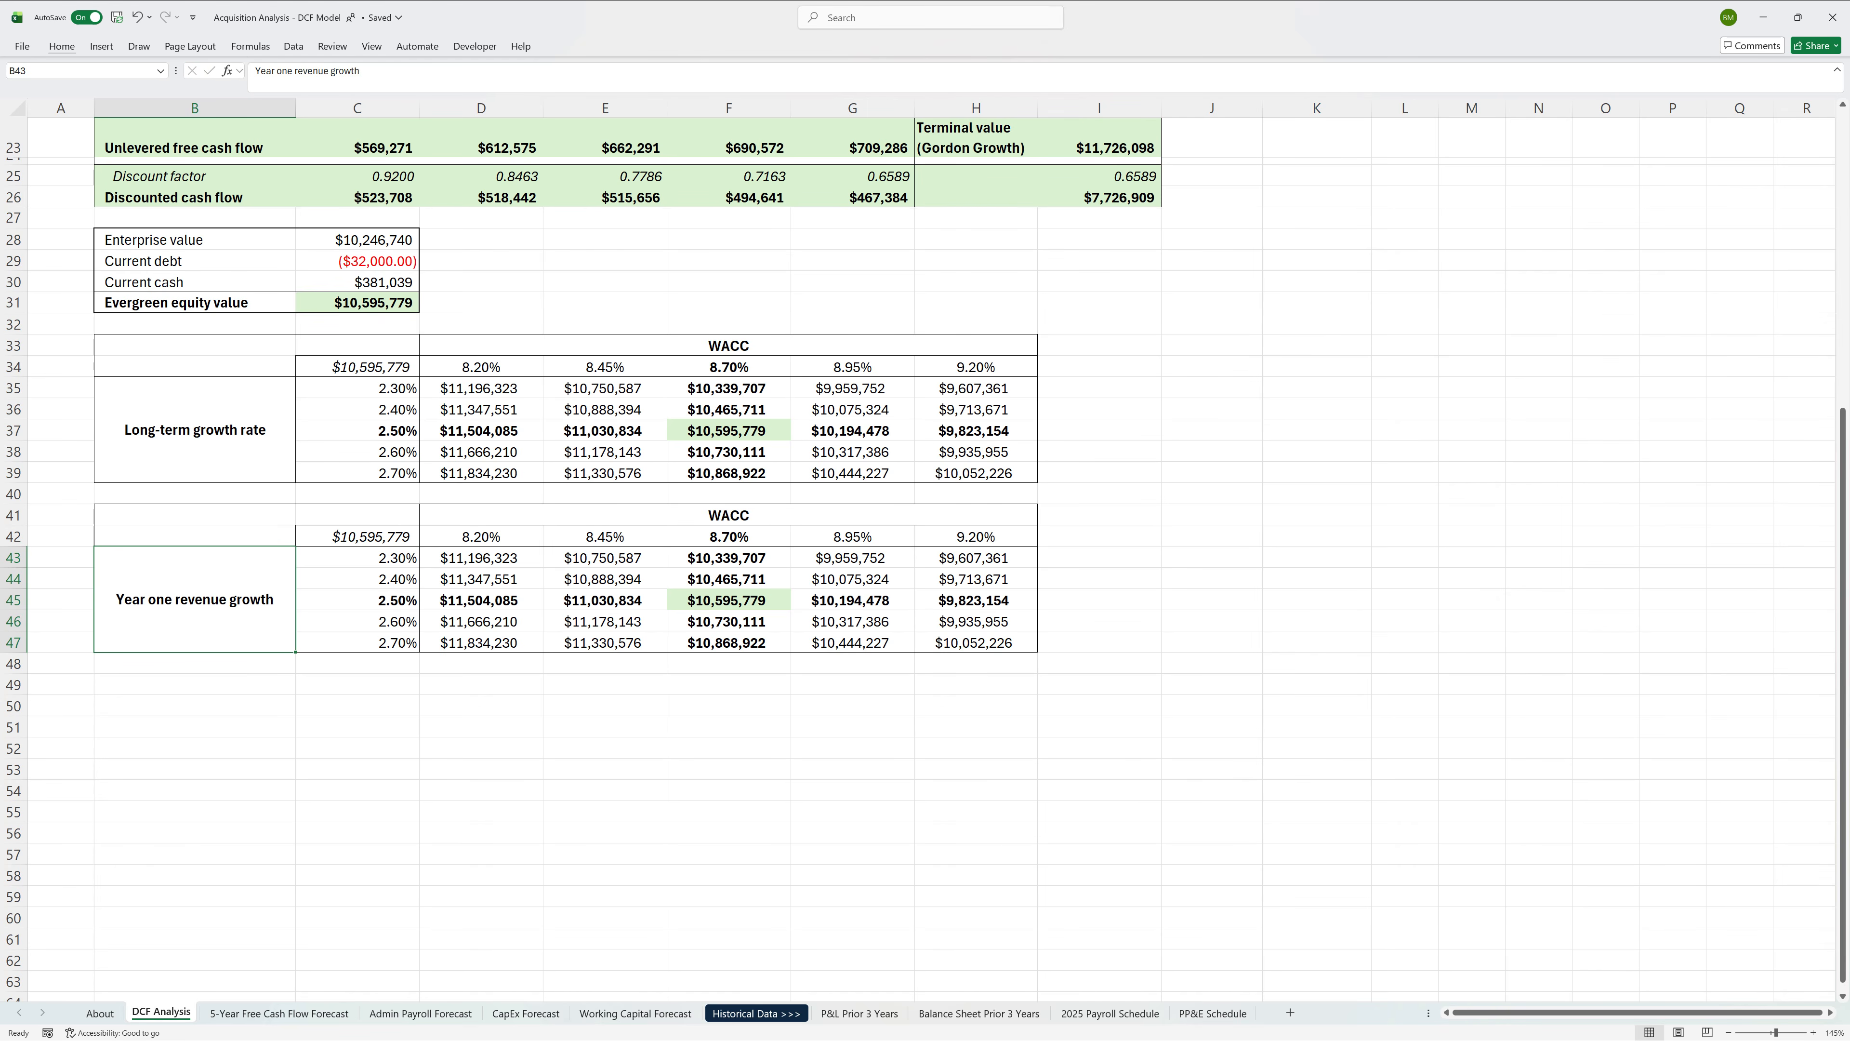
Step: Set the bottom growth rate of the second table in C47 to 4.5%
key("Right")
key("Down")
key("Down")
key("Down")
key("Down")
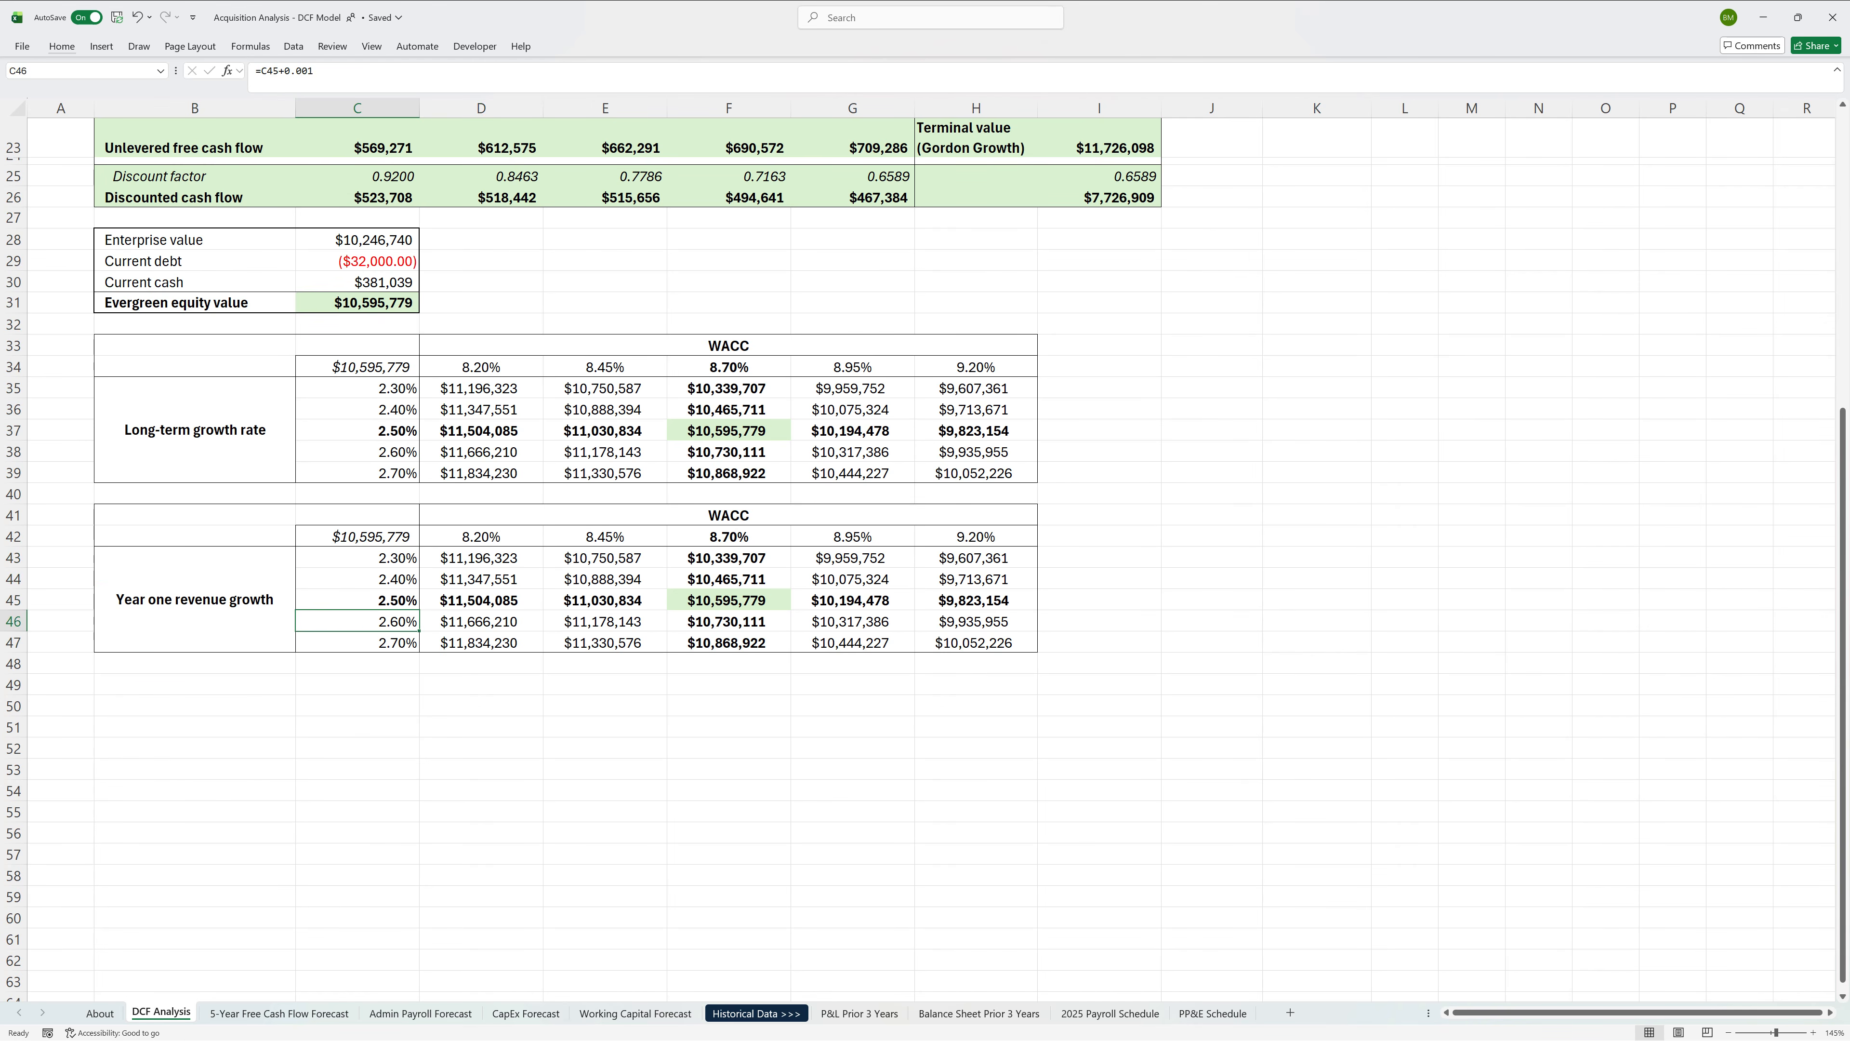
type("4.5%")
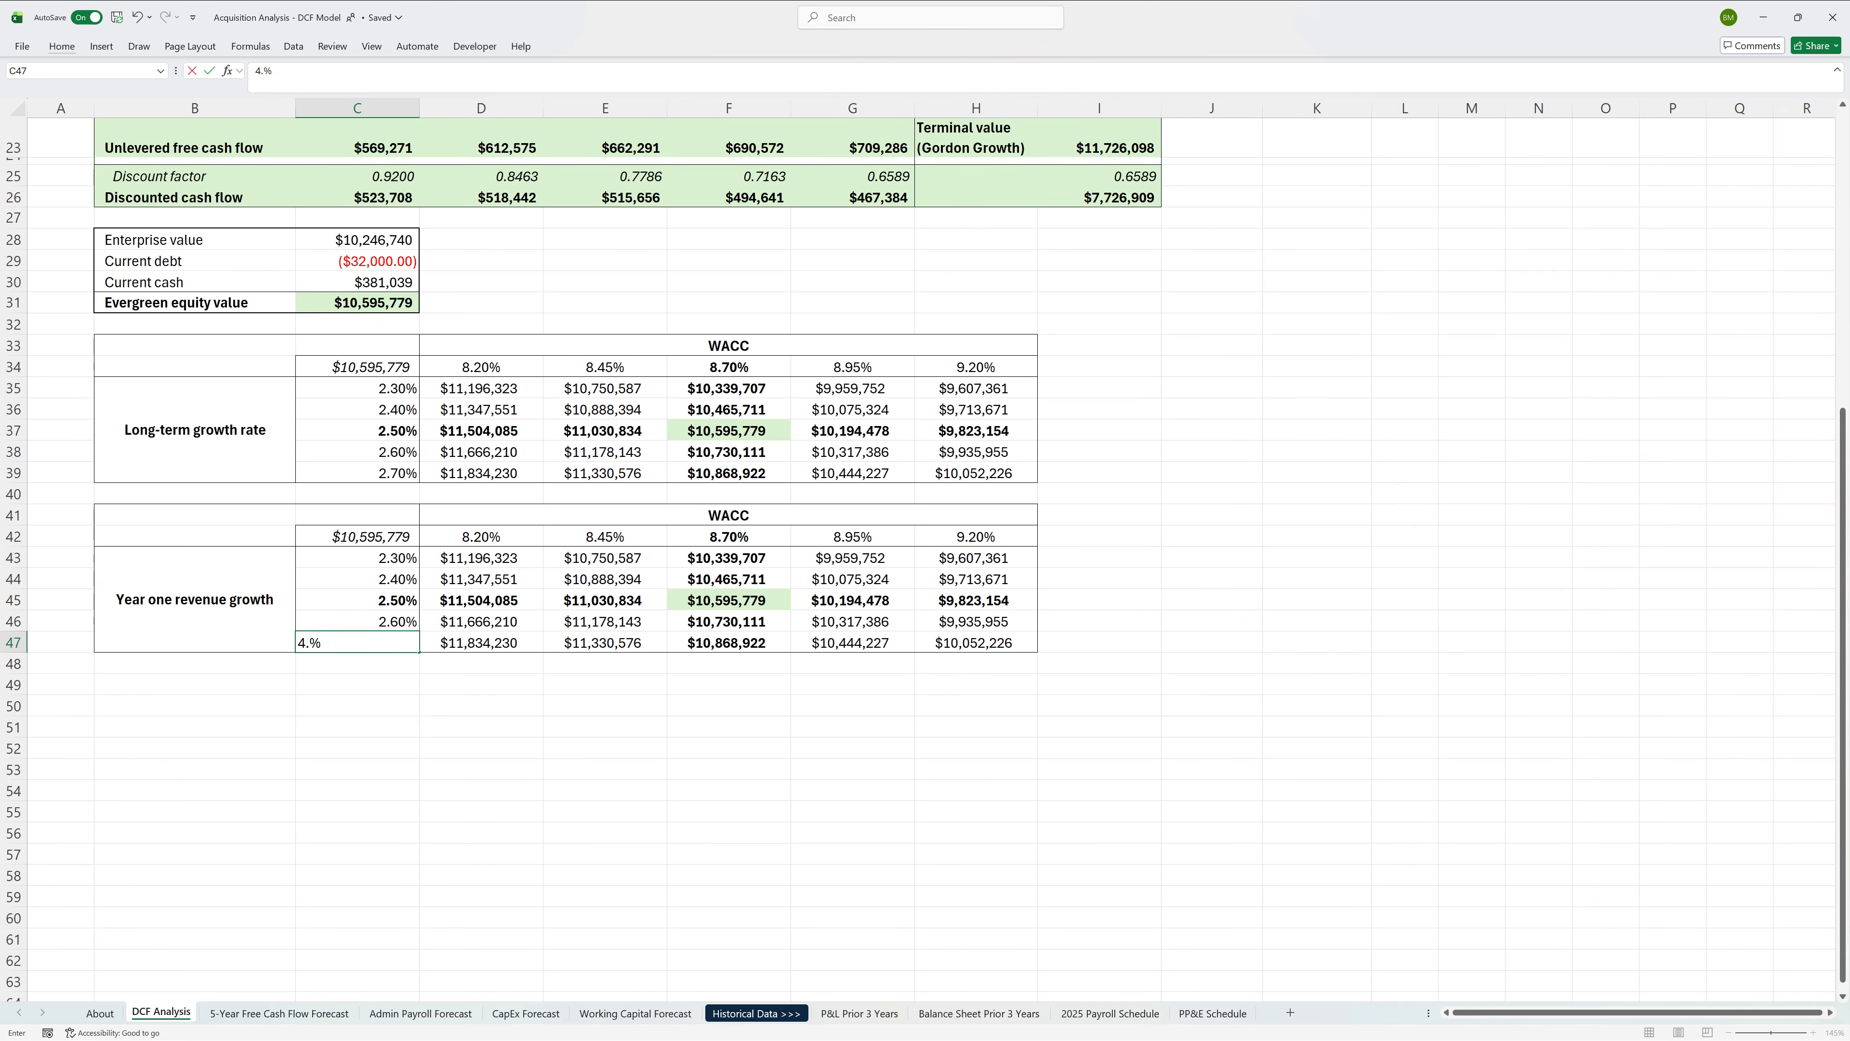
key("ctrl+Return")
Step: Enter the formula =C47-0.0025 in C46 of the year one revenue growth table
key("Up")
type("=")
key("Down")
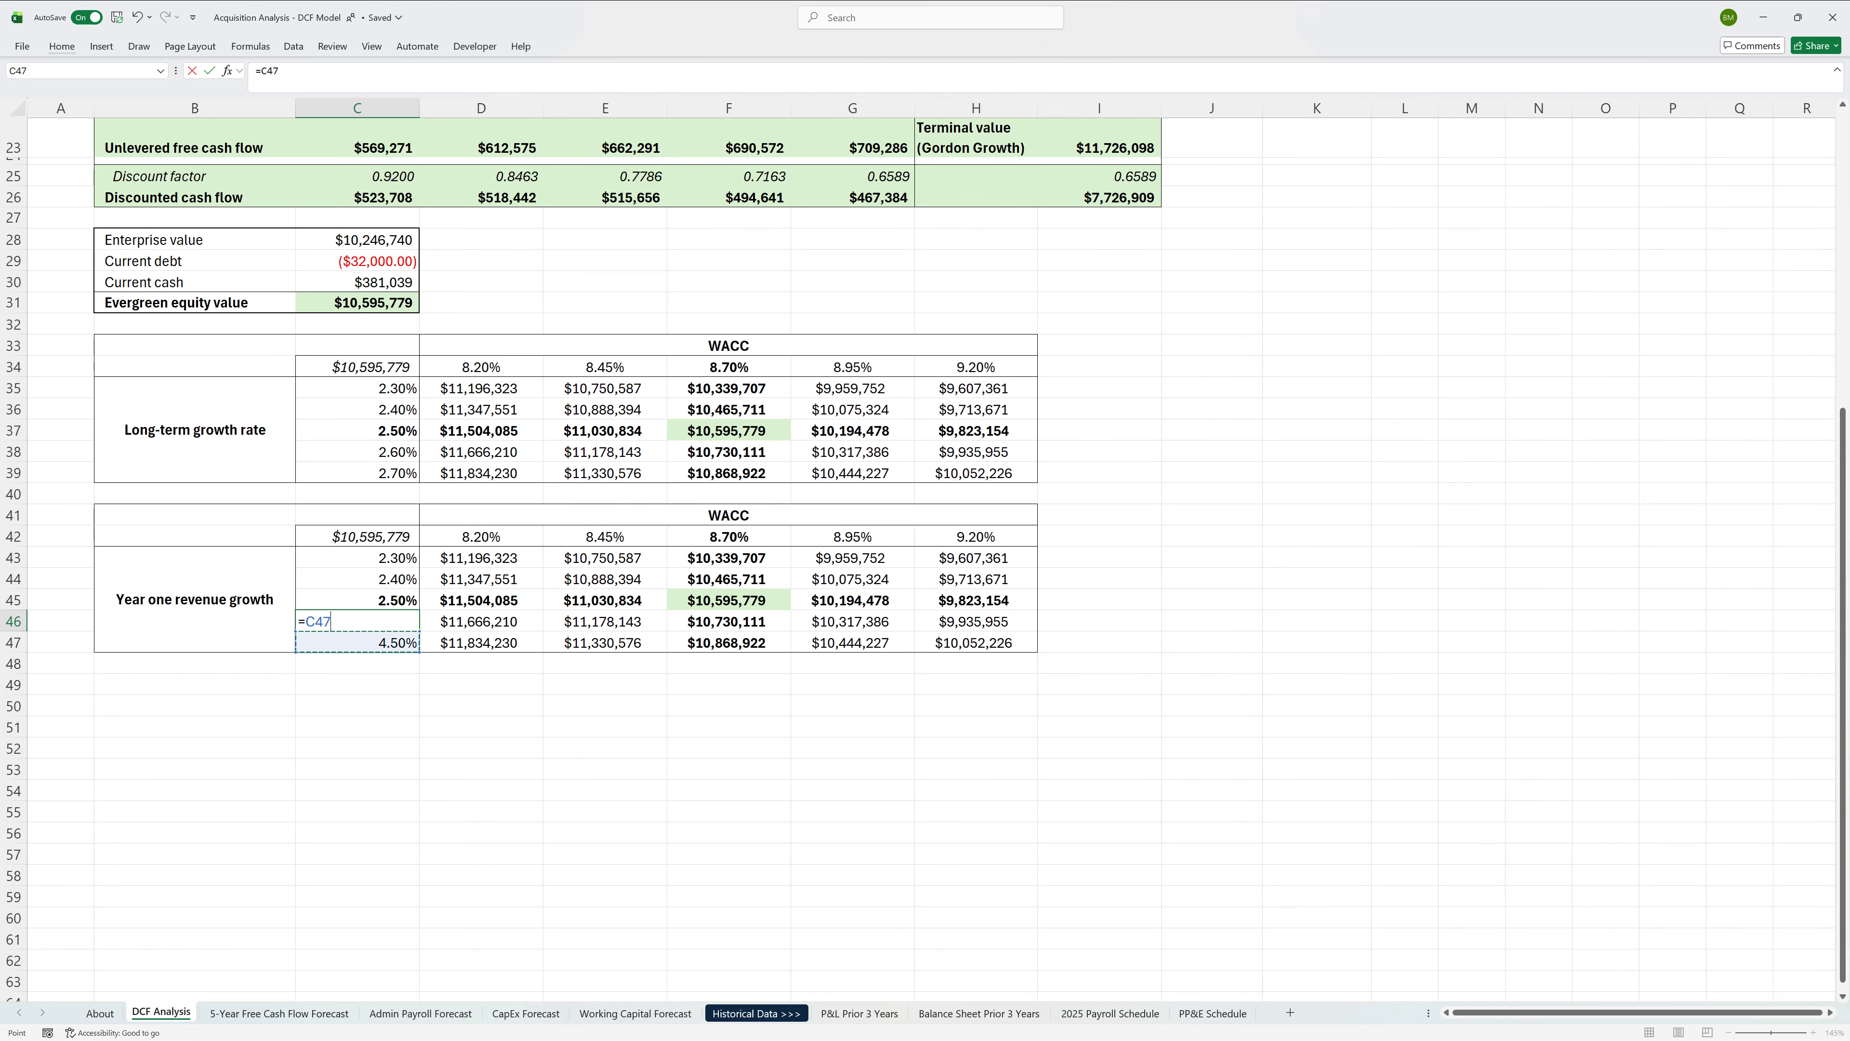
type("-0.005")
key("ctrl+Return")
Step: Copy the growth rate formula in C46, including its formatting, into C43:C45 with Paste Special
key("ctrl+c")
key("Up")
key("shift+Up")
key("shift+Up")
key("ctrl+alt+v")
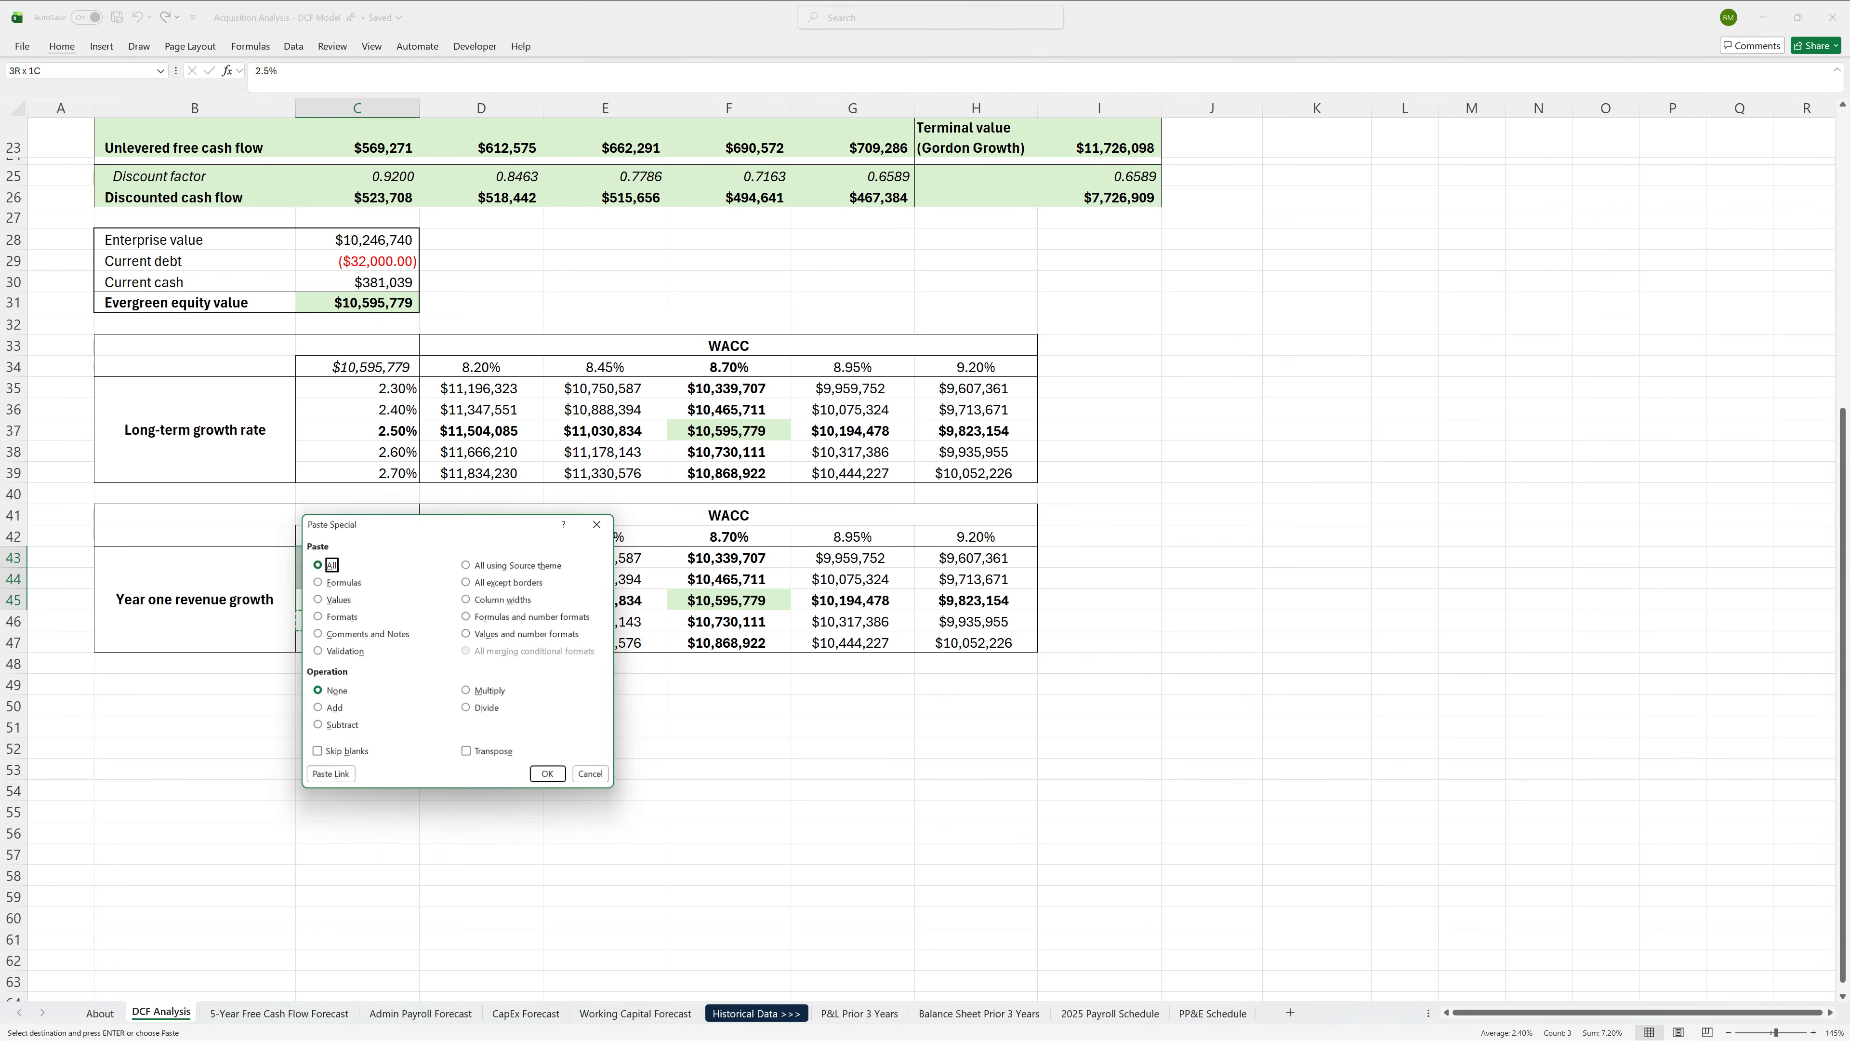
key("t")
key("h")
key("Return")
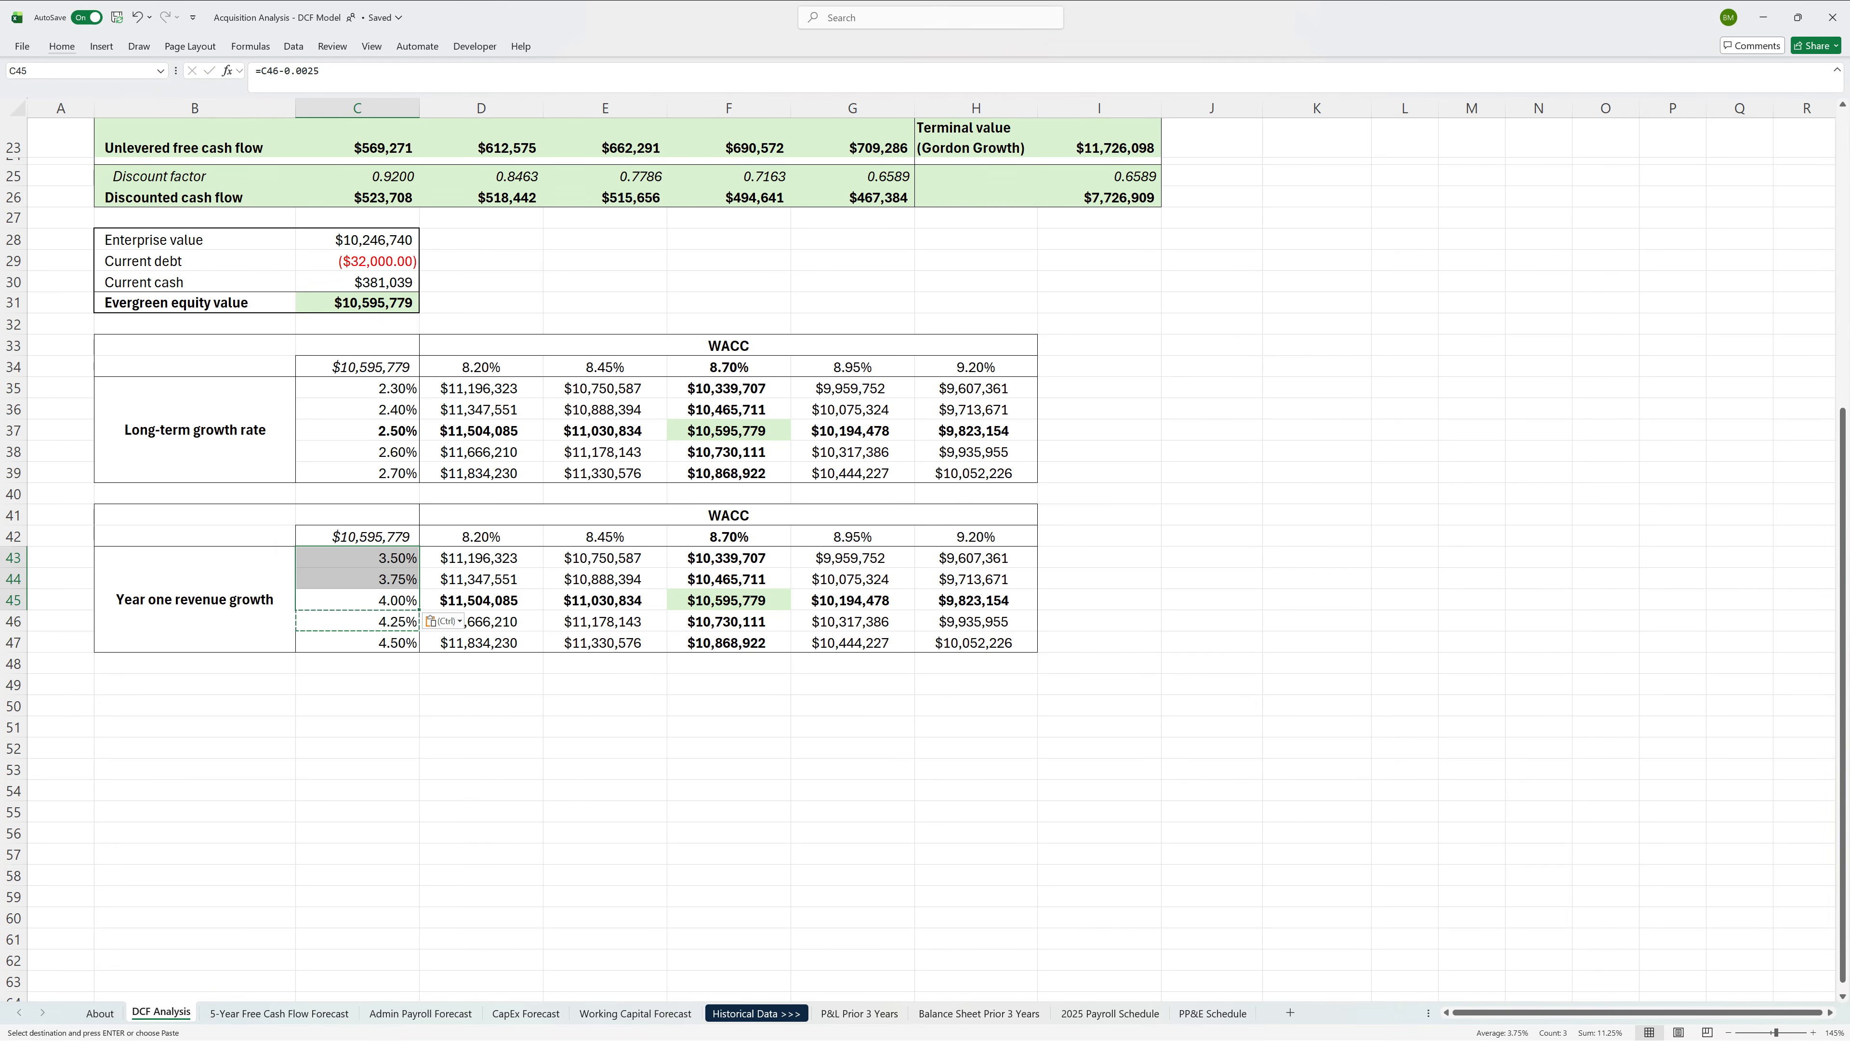
key("Escape")
Step: Bold the 4.50% row of the second sensitivity table, C47 and D47:H47
key("Down")
key("Down")
key("ctrl+b")
key("Right")
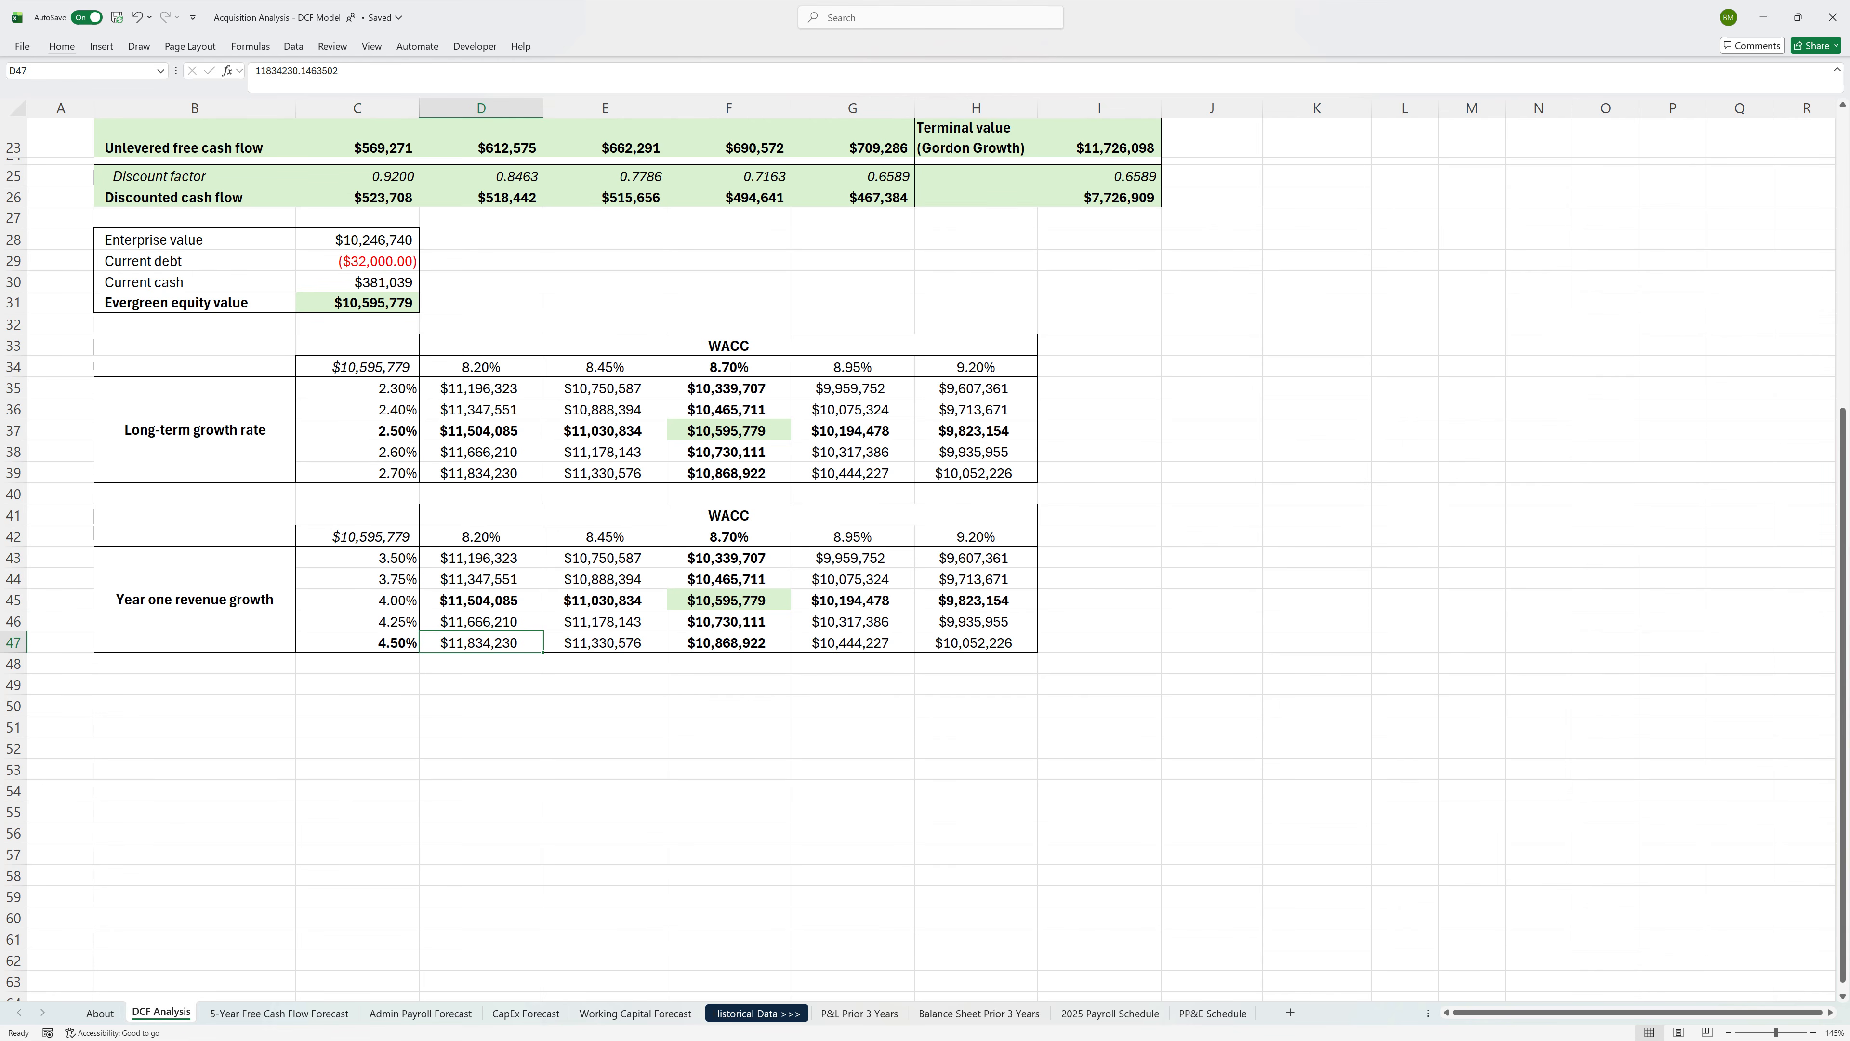
key("shift+Right")
key("shift+Right")
key("shift+Right")
key("shift+Right")
key("ctrl+b")
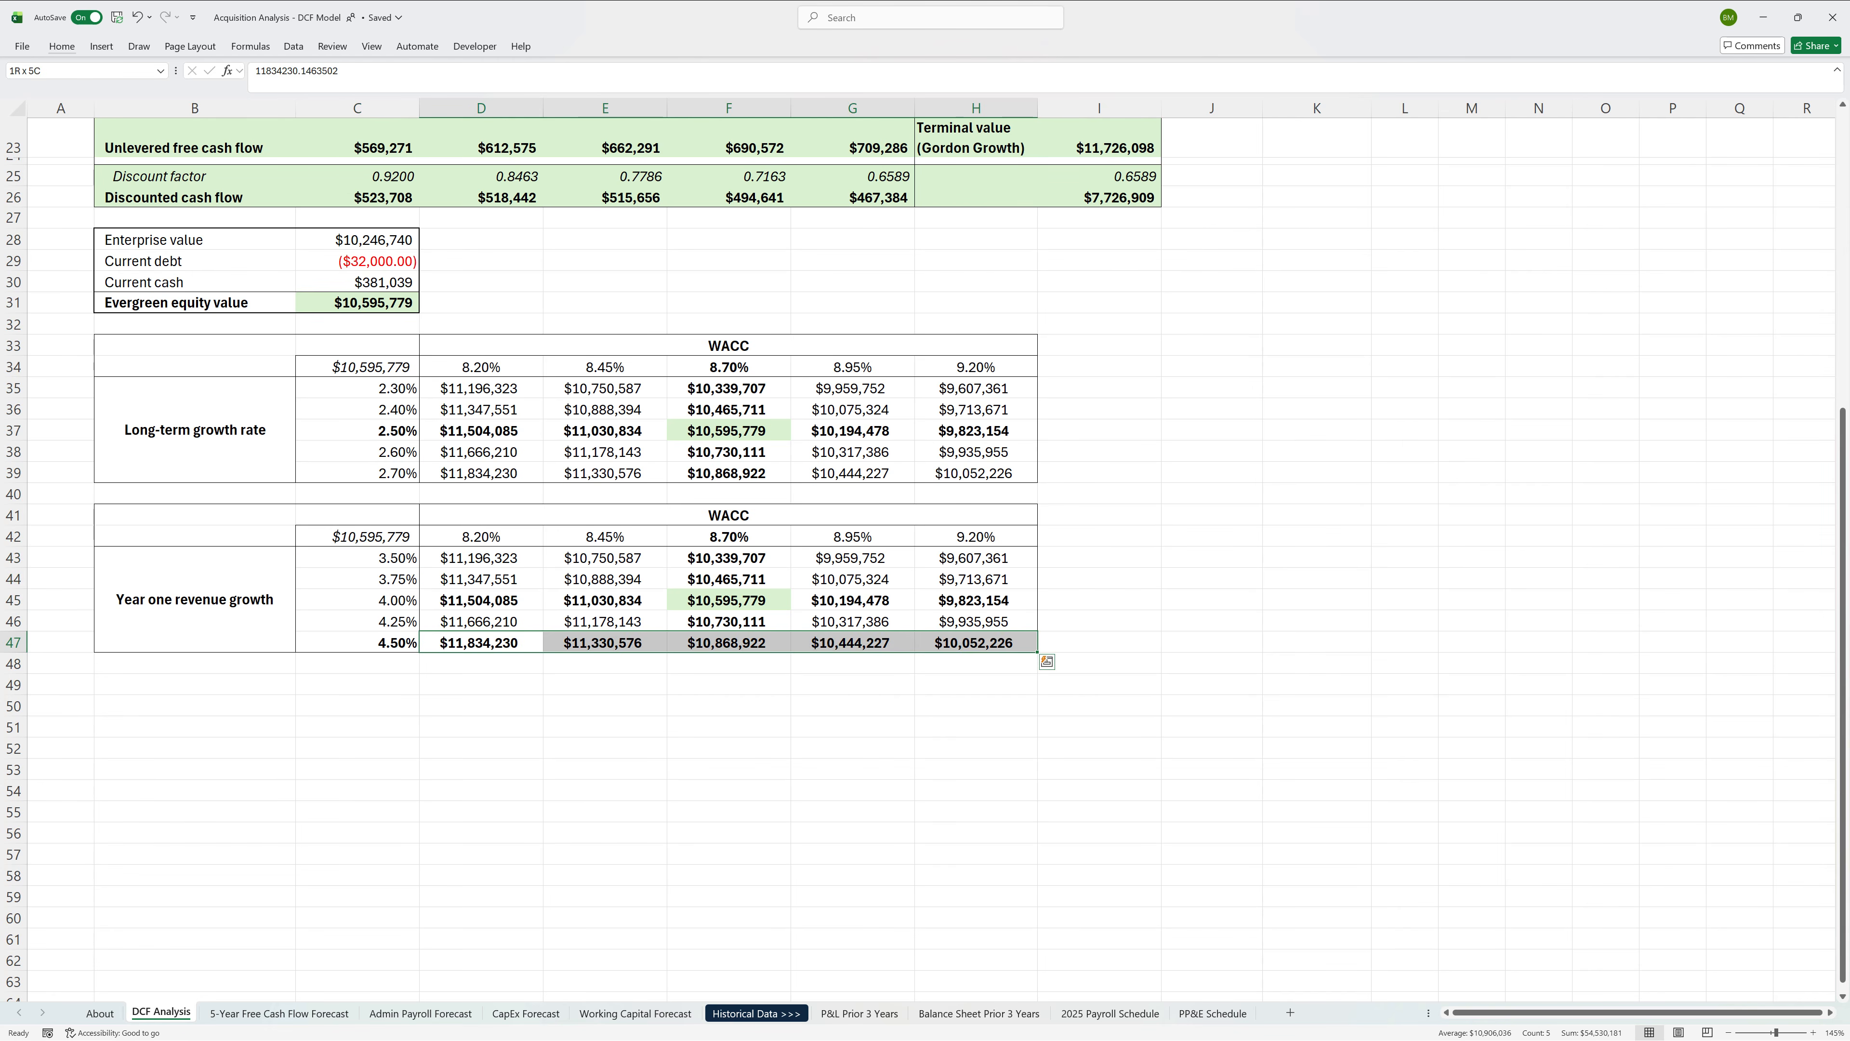
Step: Remove the bold from D45:E45 and G45:H45 in the second table's 4.00% row
key("Up")
key("Up")
key("shift+Right")
key("ctrl+b")
key("Right")
key("Right")
key("Right")
key("shift+Right")
key("ctrl+b")
key("Left")
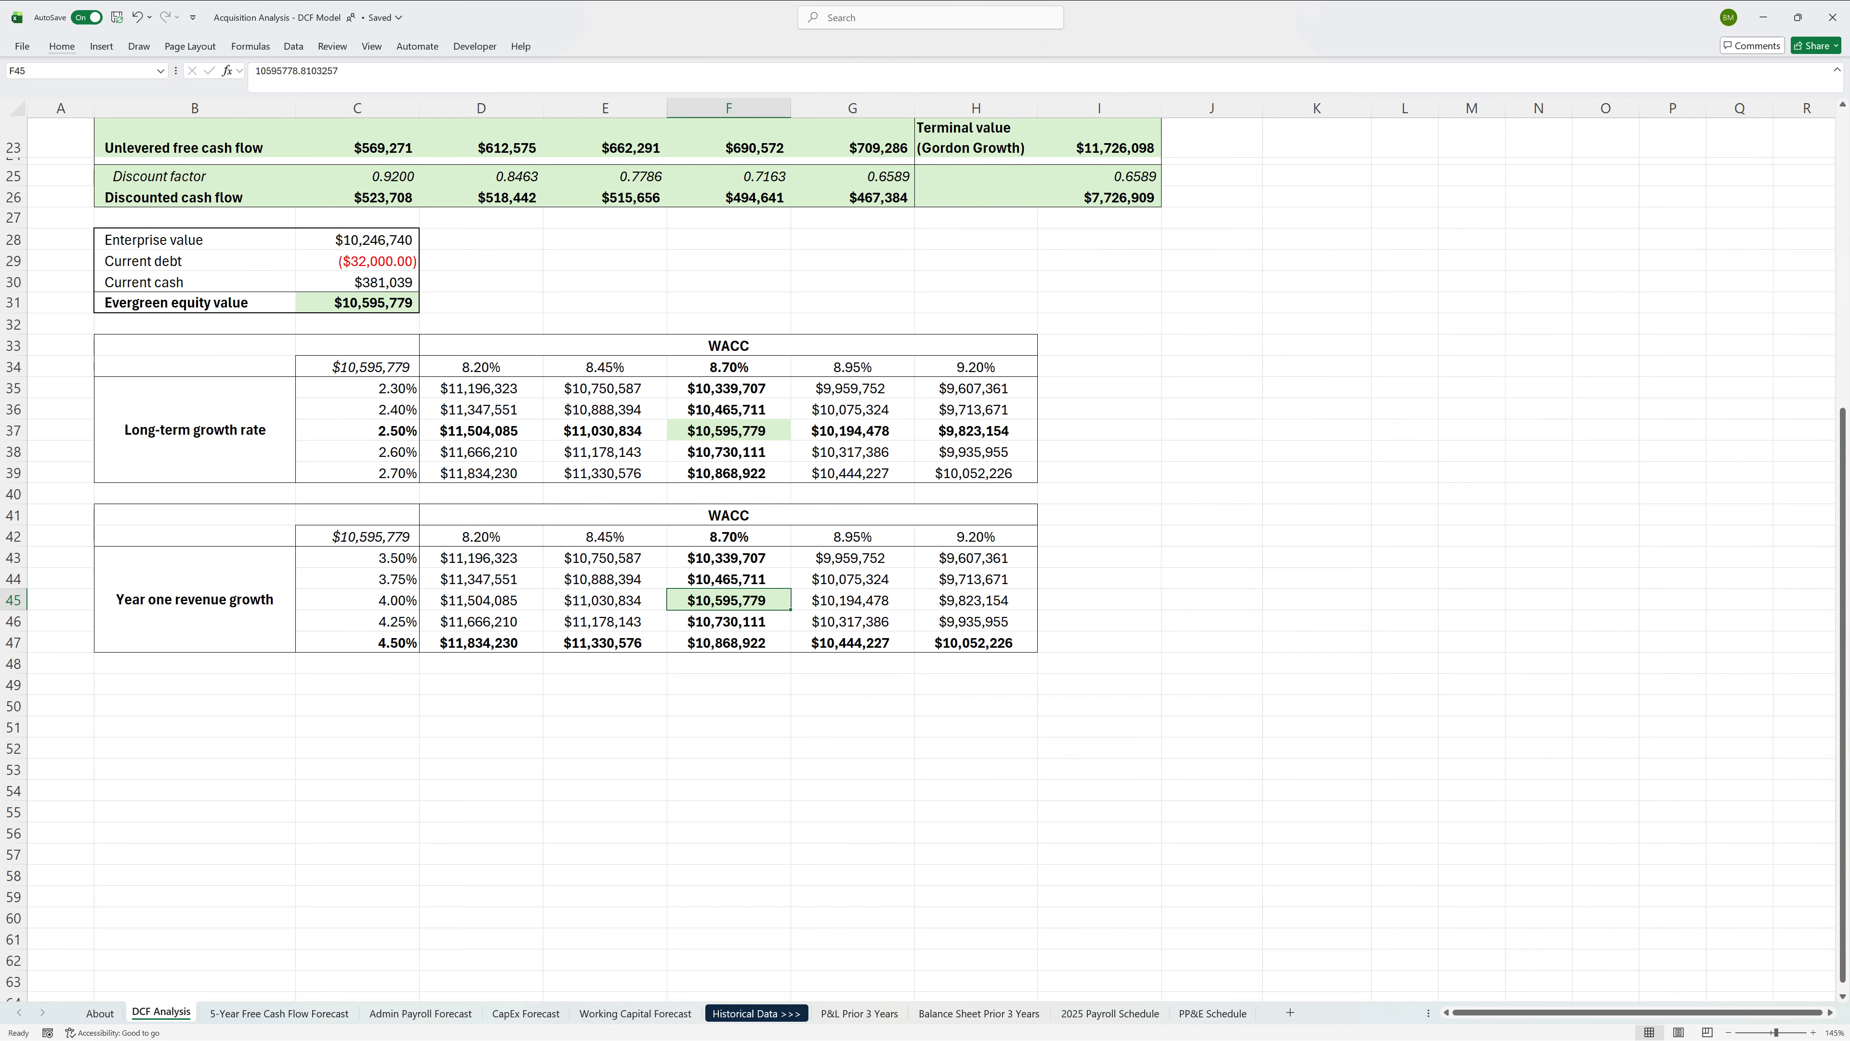
Step: Remove the green fill from F45 in the second sensitivity table
key("alt+h")
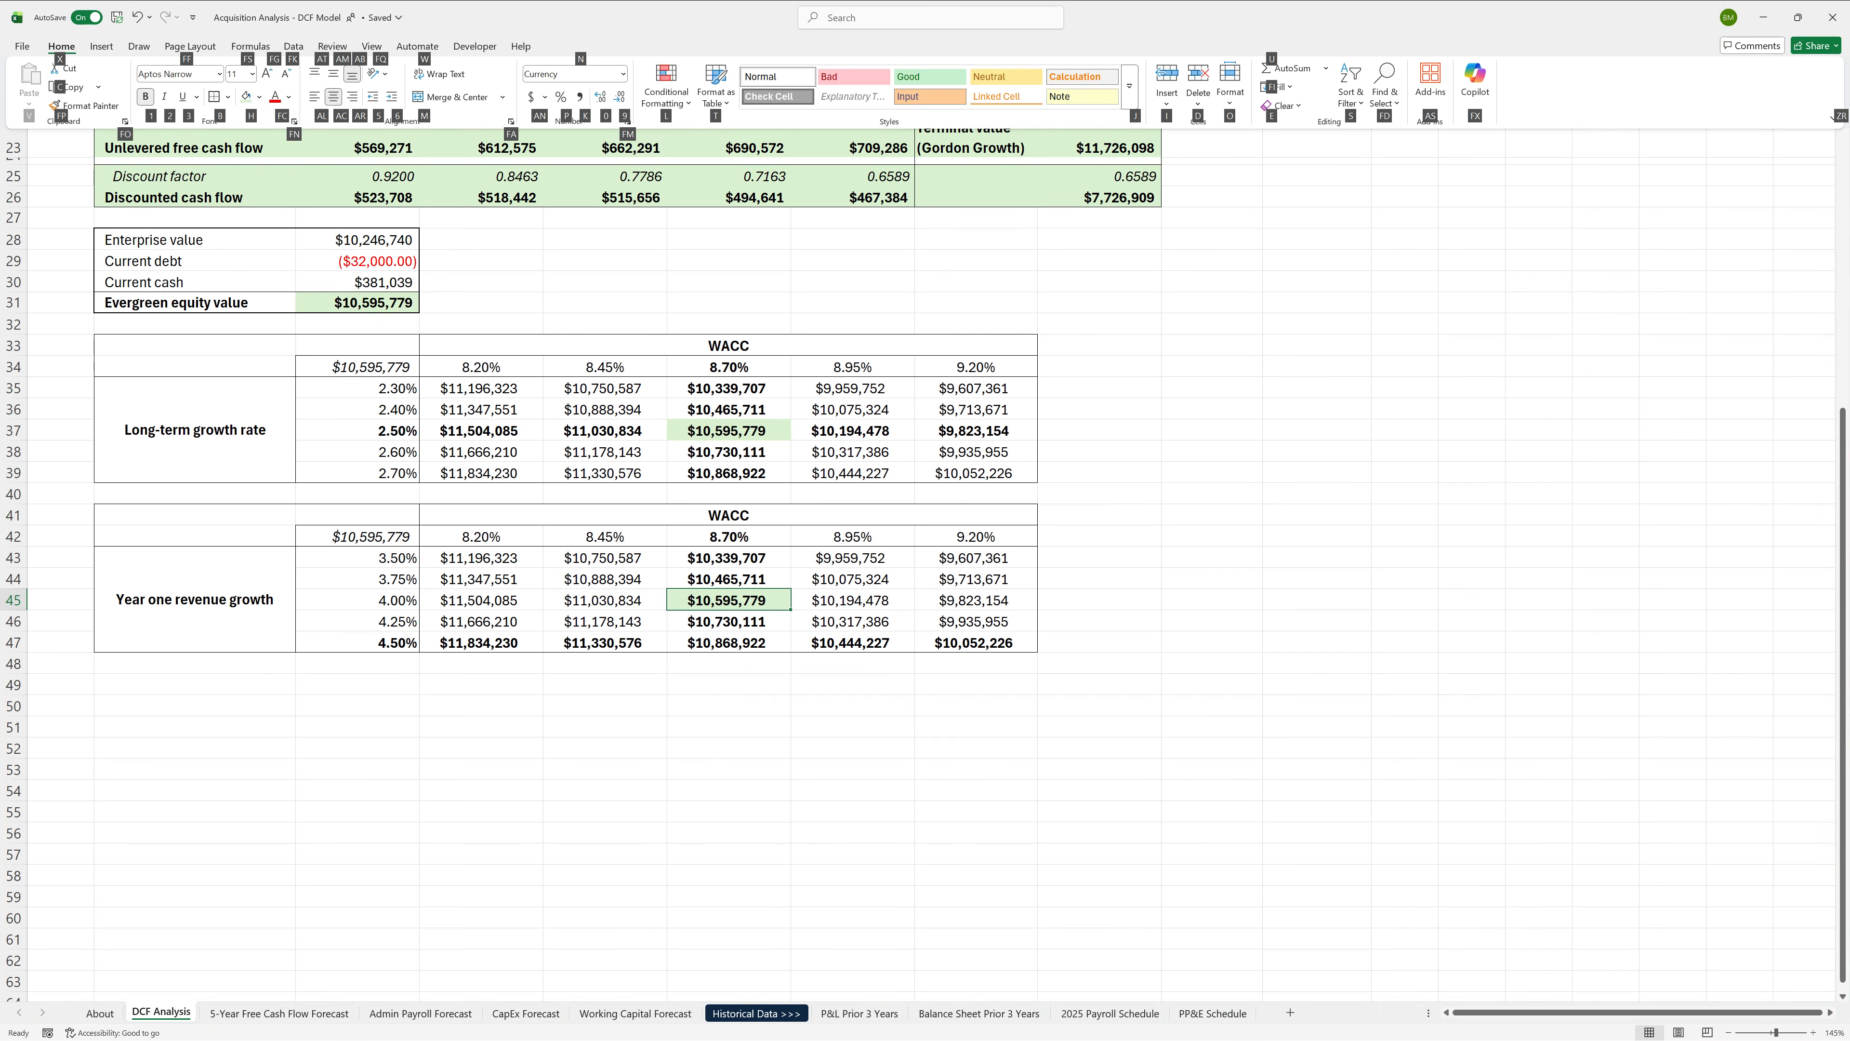
key("h")
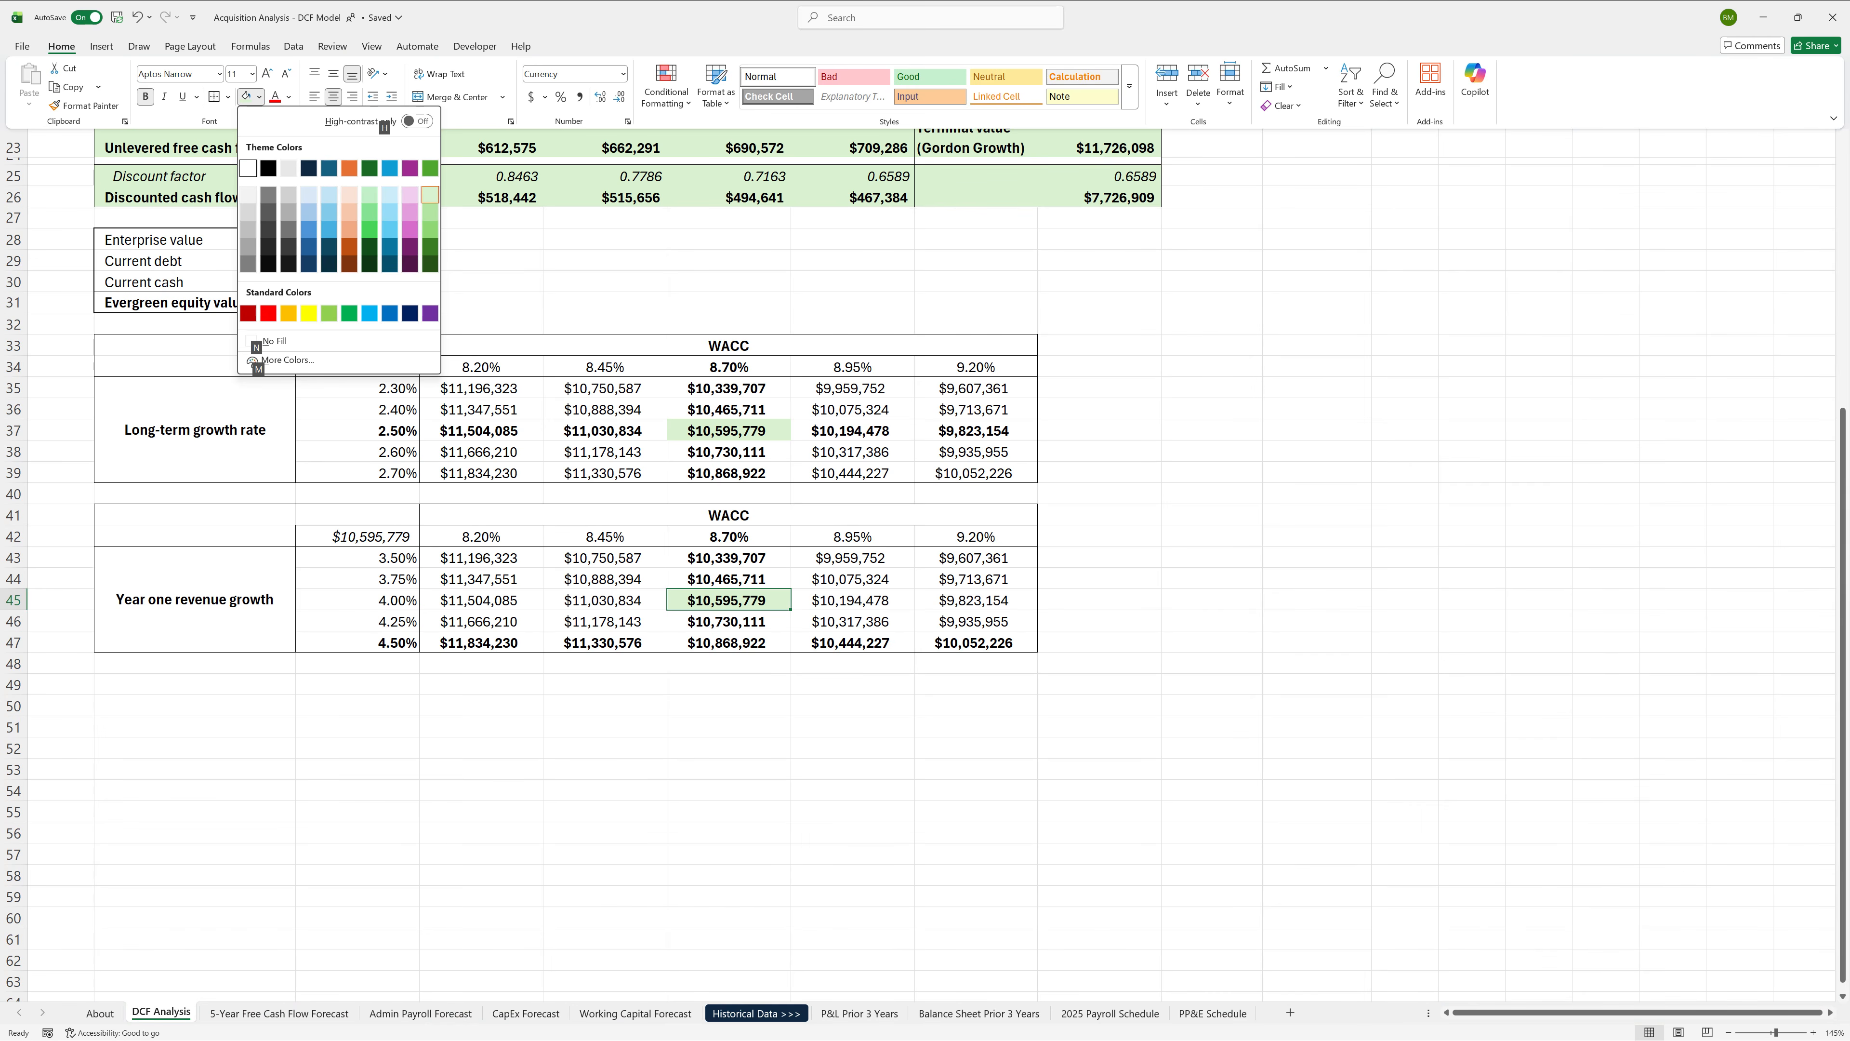
key("Return")
Step: Fill F47, where 4.50% growth meets the 8.70% WACC, with light green
key("Down")
key("Down")
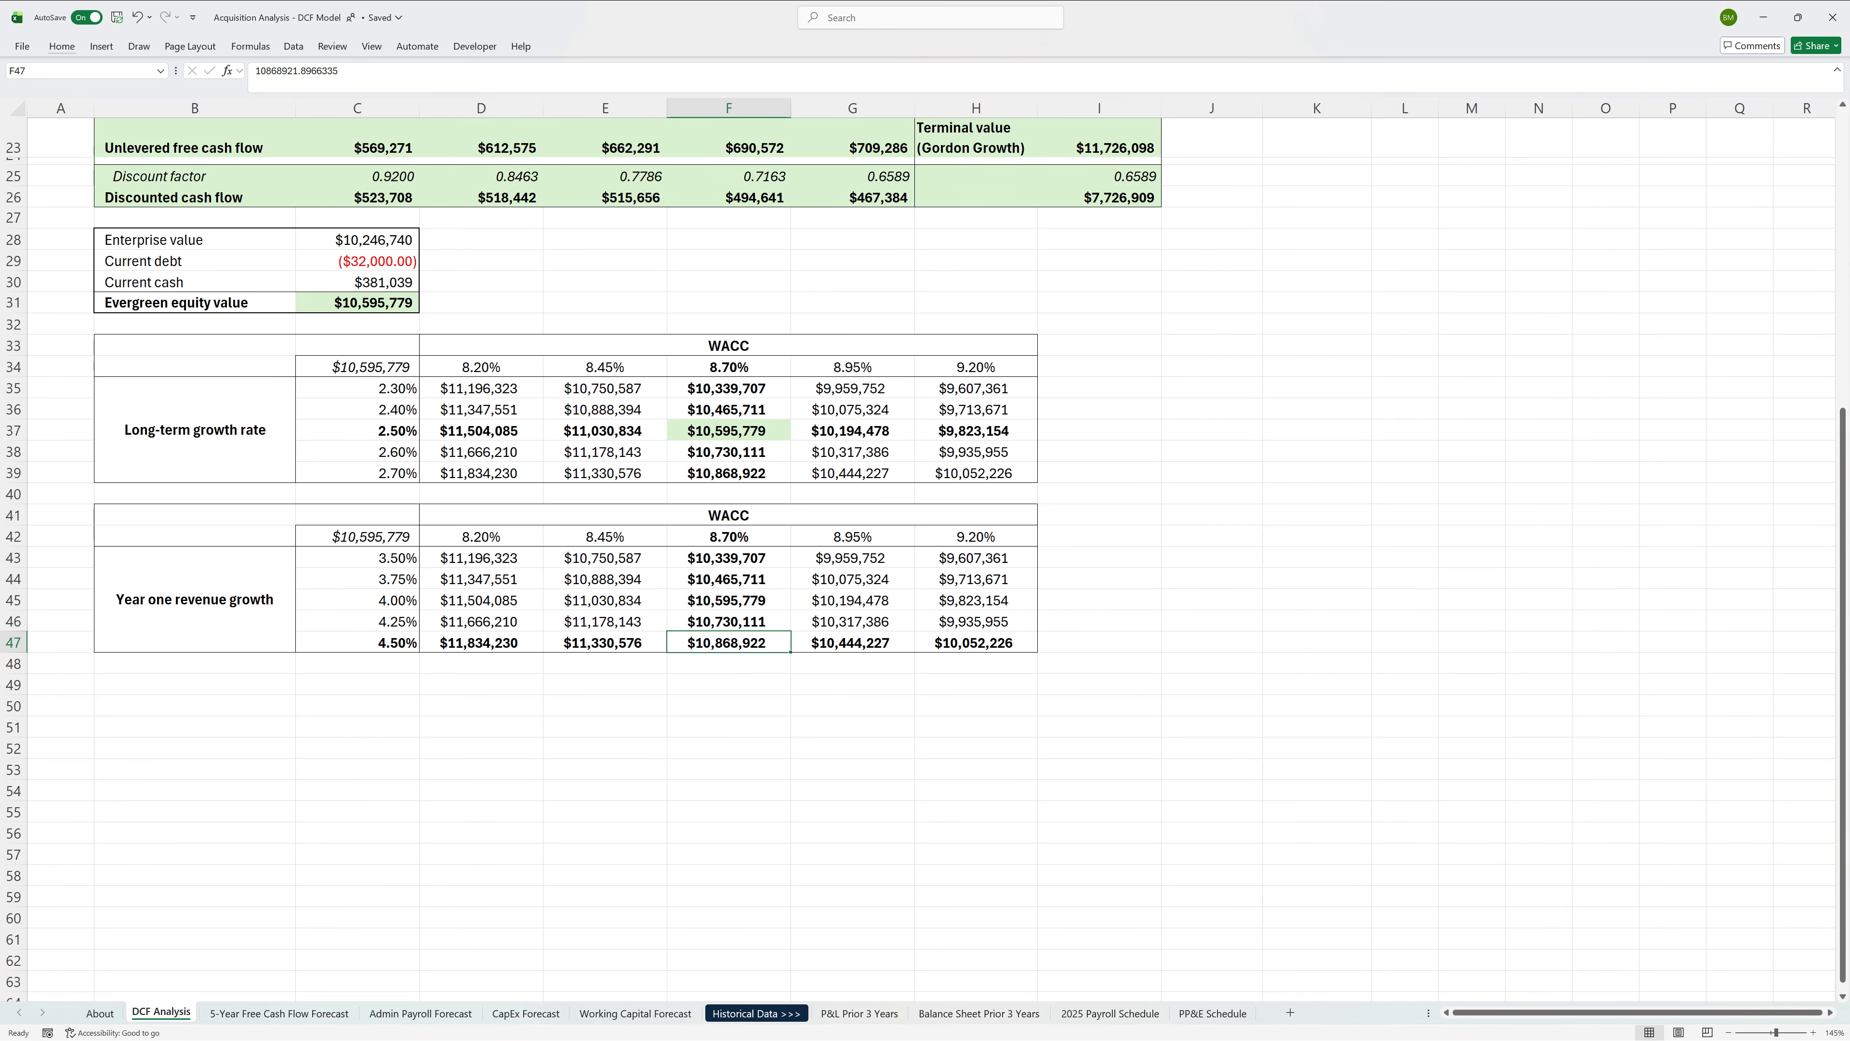
key("alt+h")
key("h")
key("Down")
key("Right")
key("Right")
key("Right")
key("Right")
key("Right")
key("Right")
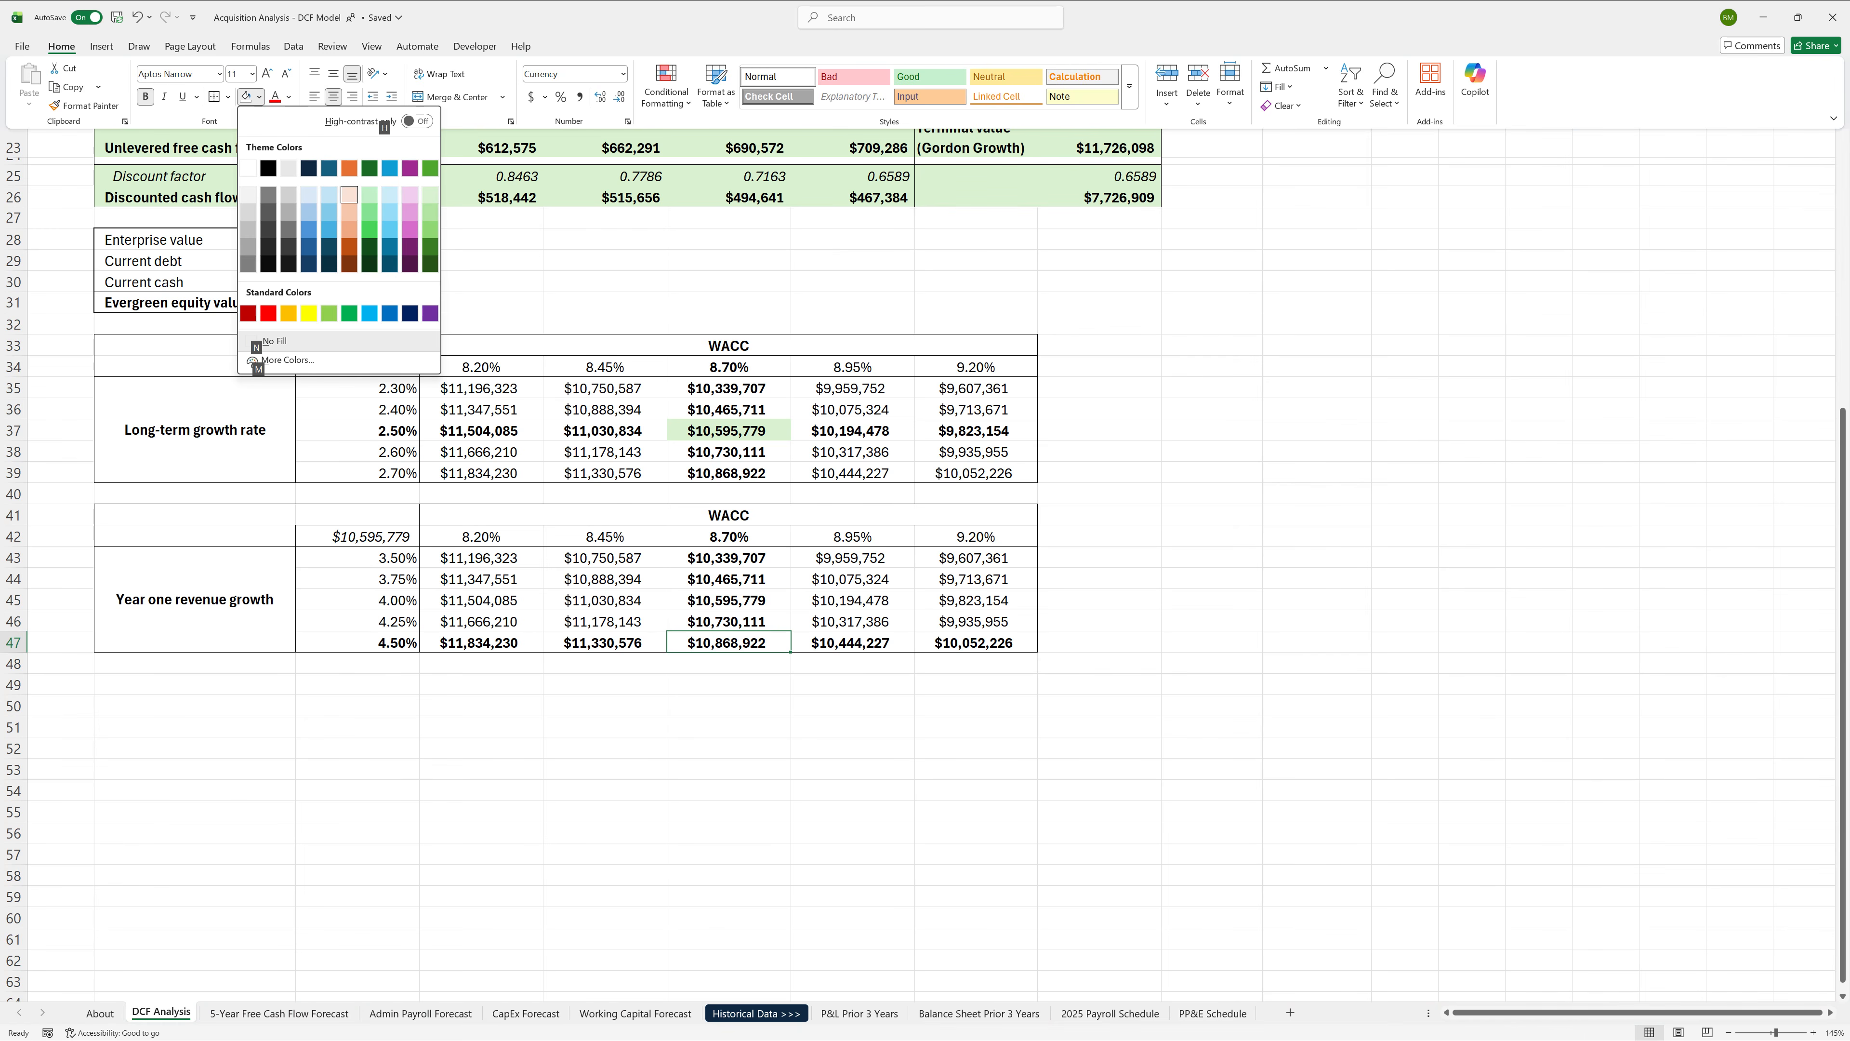
key("Return")
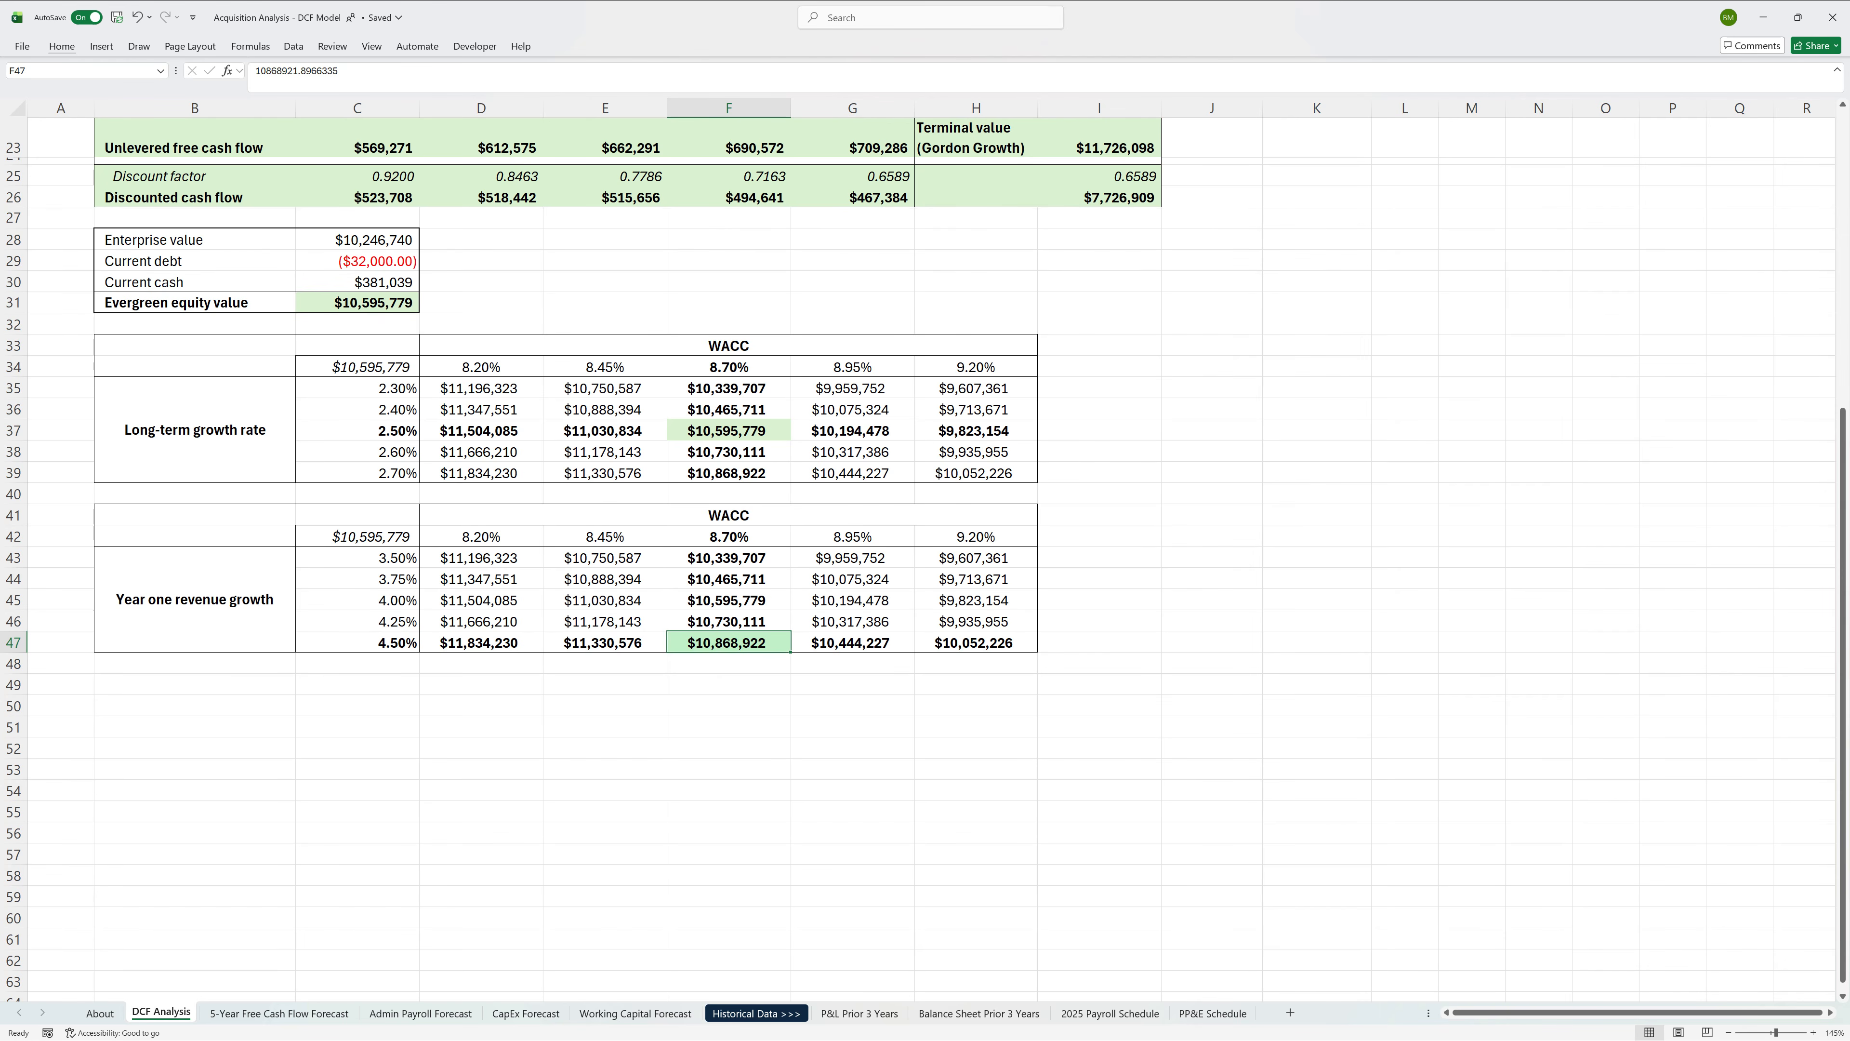
Step: Start a What-If data table on range C42:H47 with the WACC in C5 as the row input cell
key("Left")
key("Left")
key("Left")
key("Up")
key("Up")
key("Up")
key("Up")
key("Up")
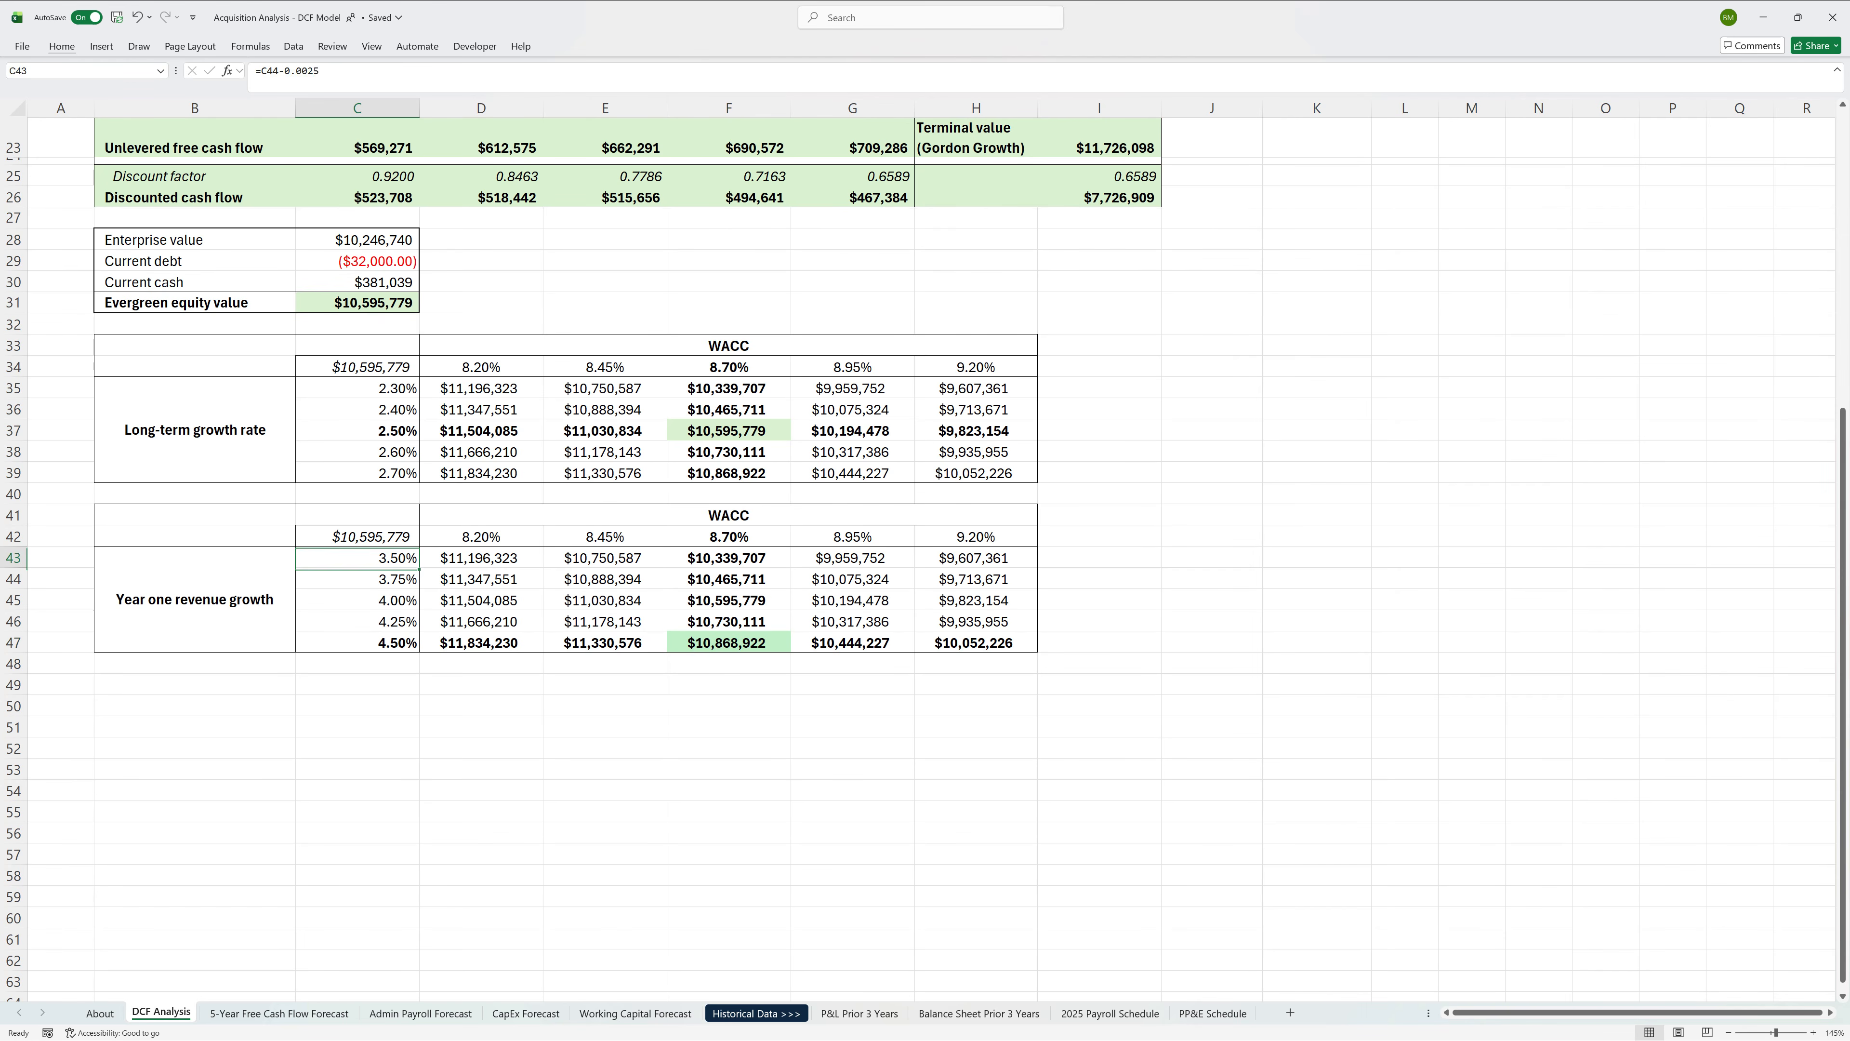
key("shift+Right")
key("shift+Right")
key("shift+Right")
key("shift+Right")
key("shift+Right")
key("shift+Down")
key("shift+Down")
key("shift+Down")
key("shift+Down")
key("shift+Down")
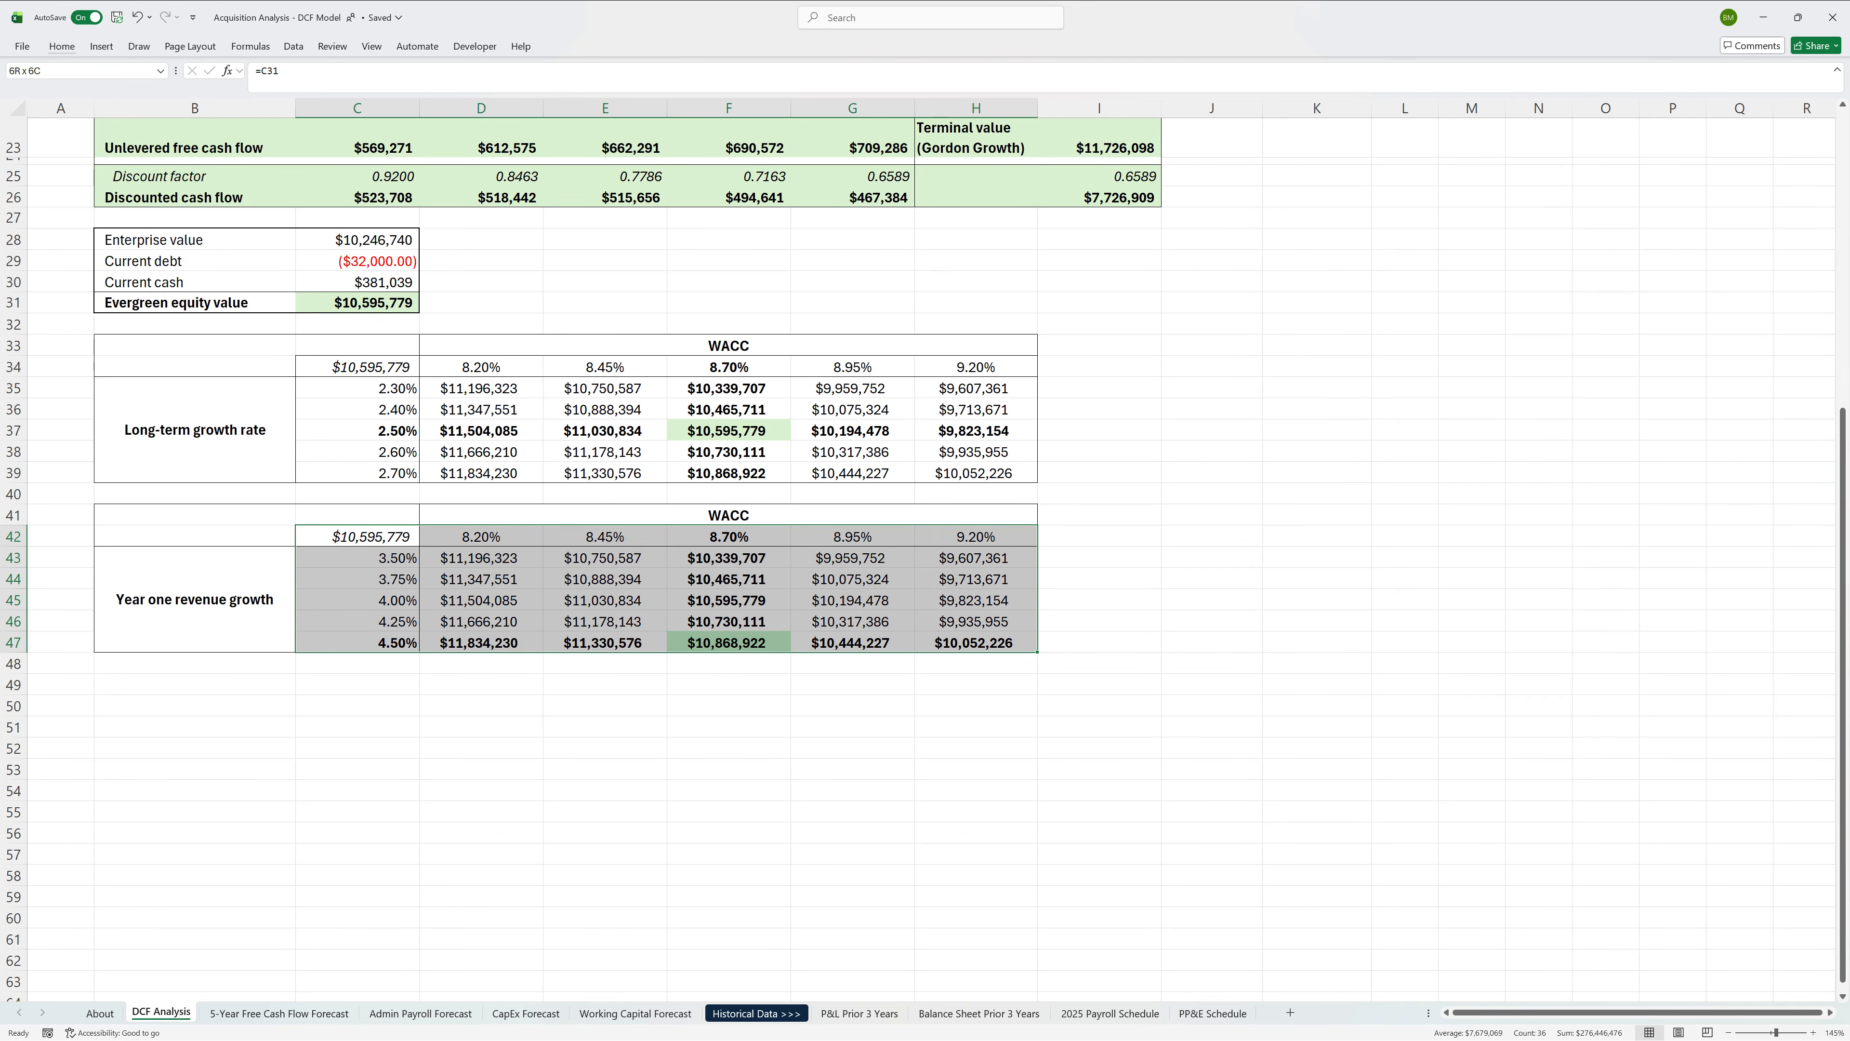
key("alt")
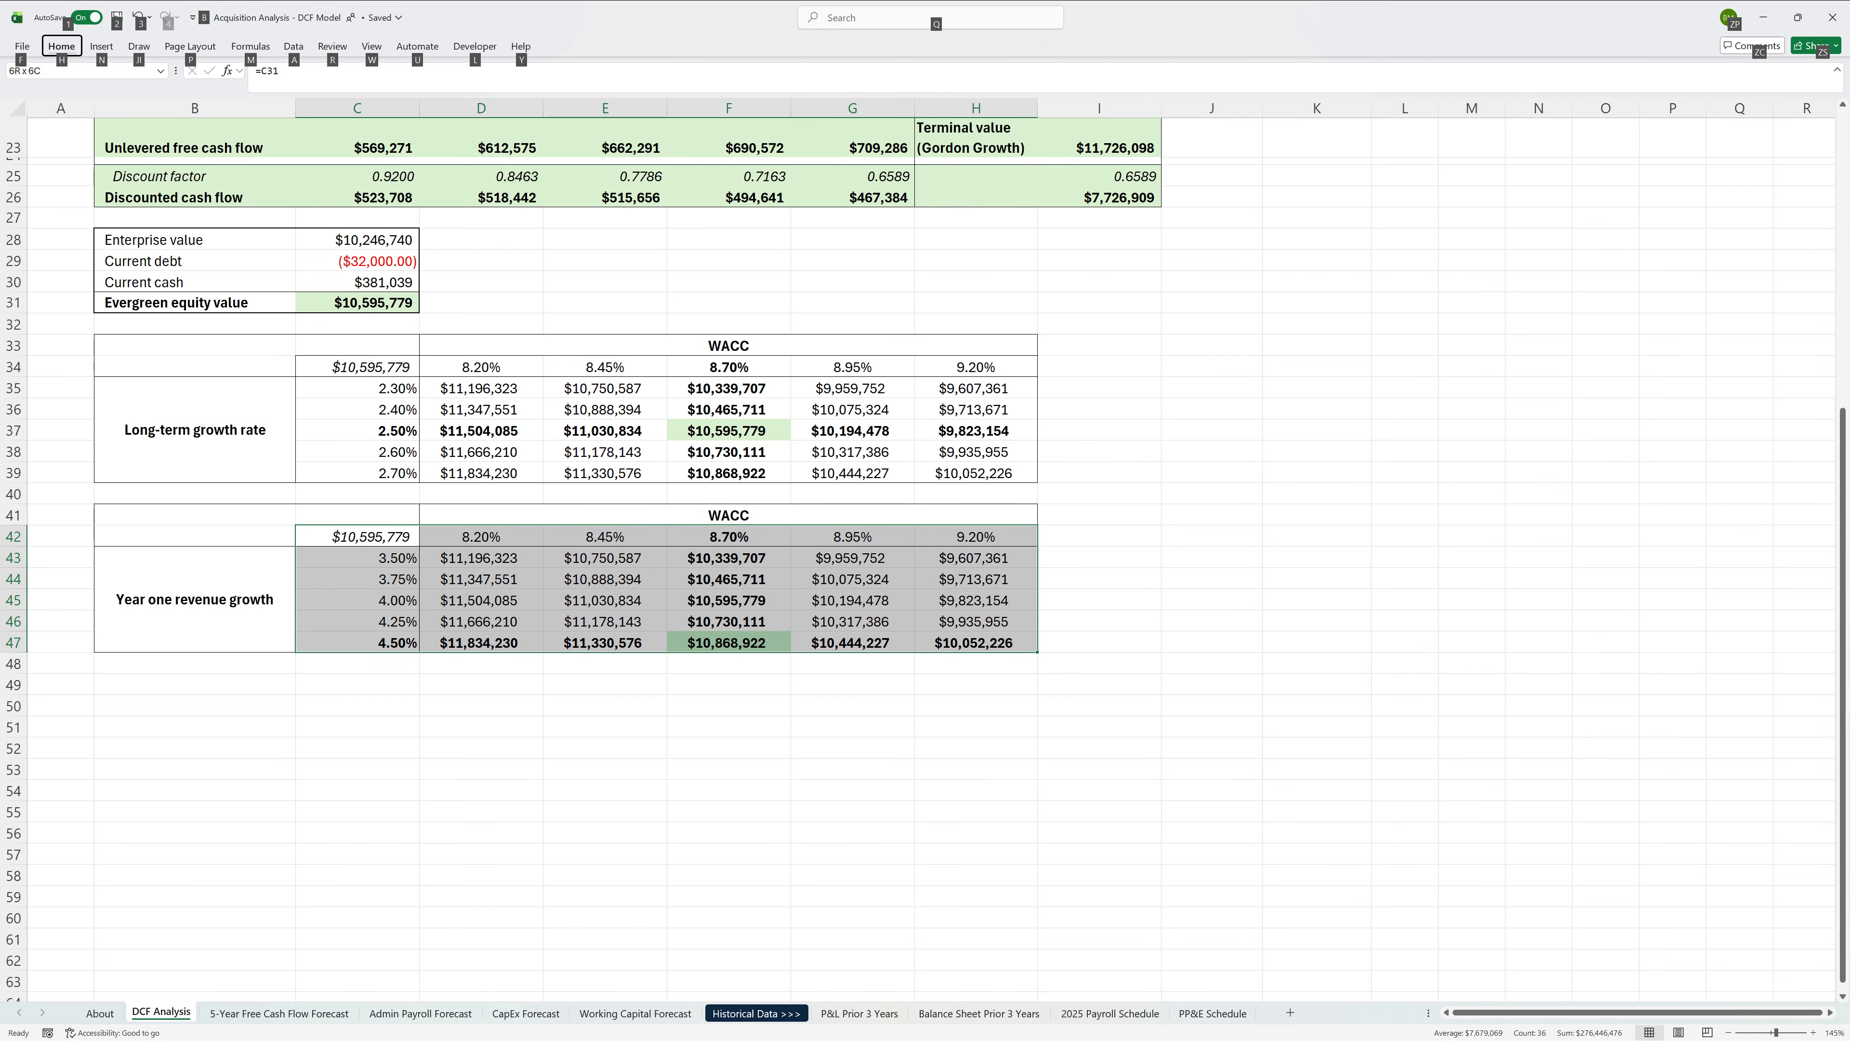
key("a")
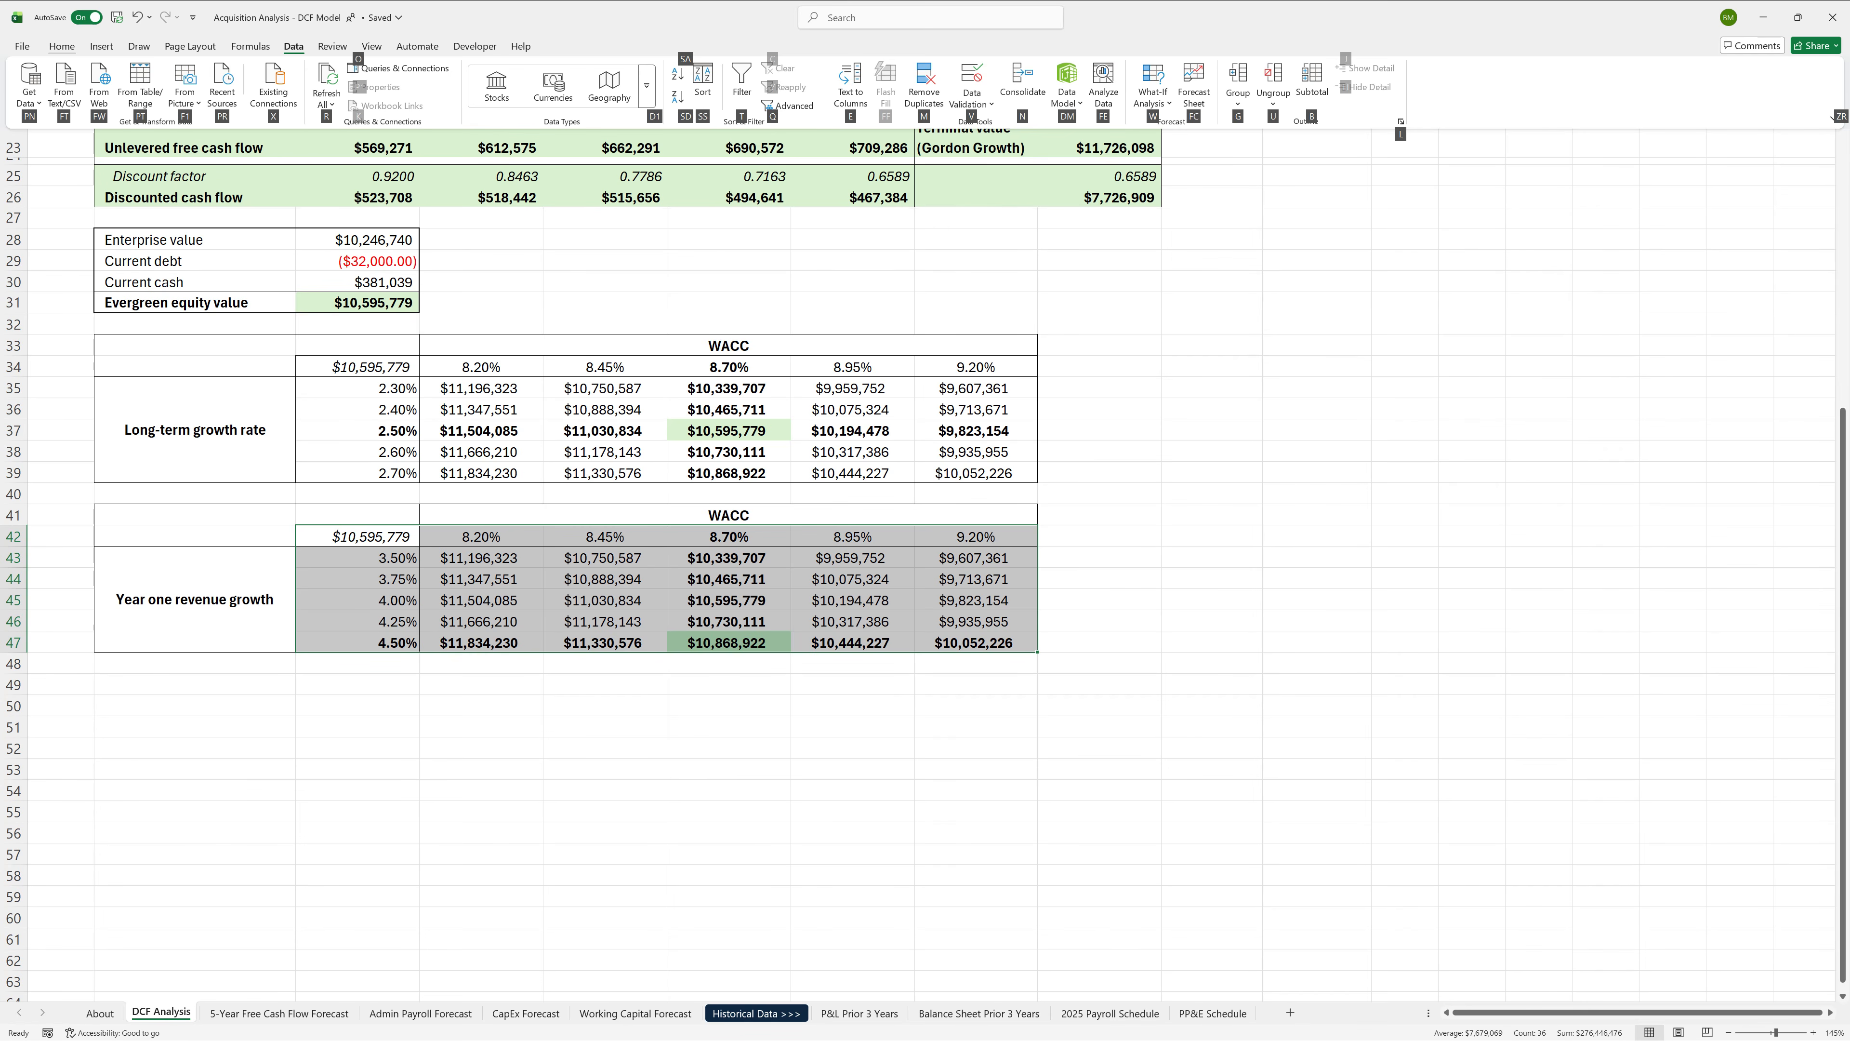
key("w")
key("t")
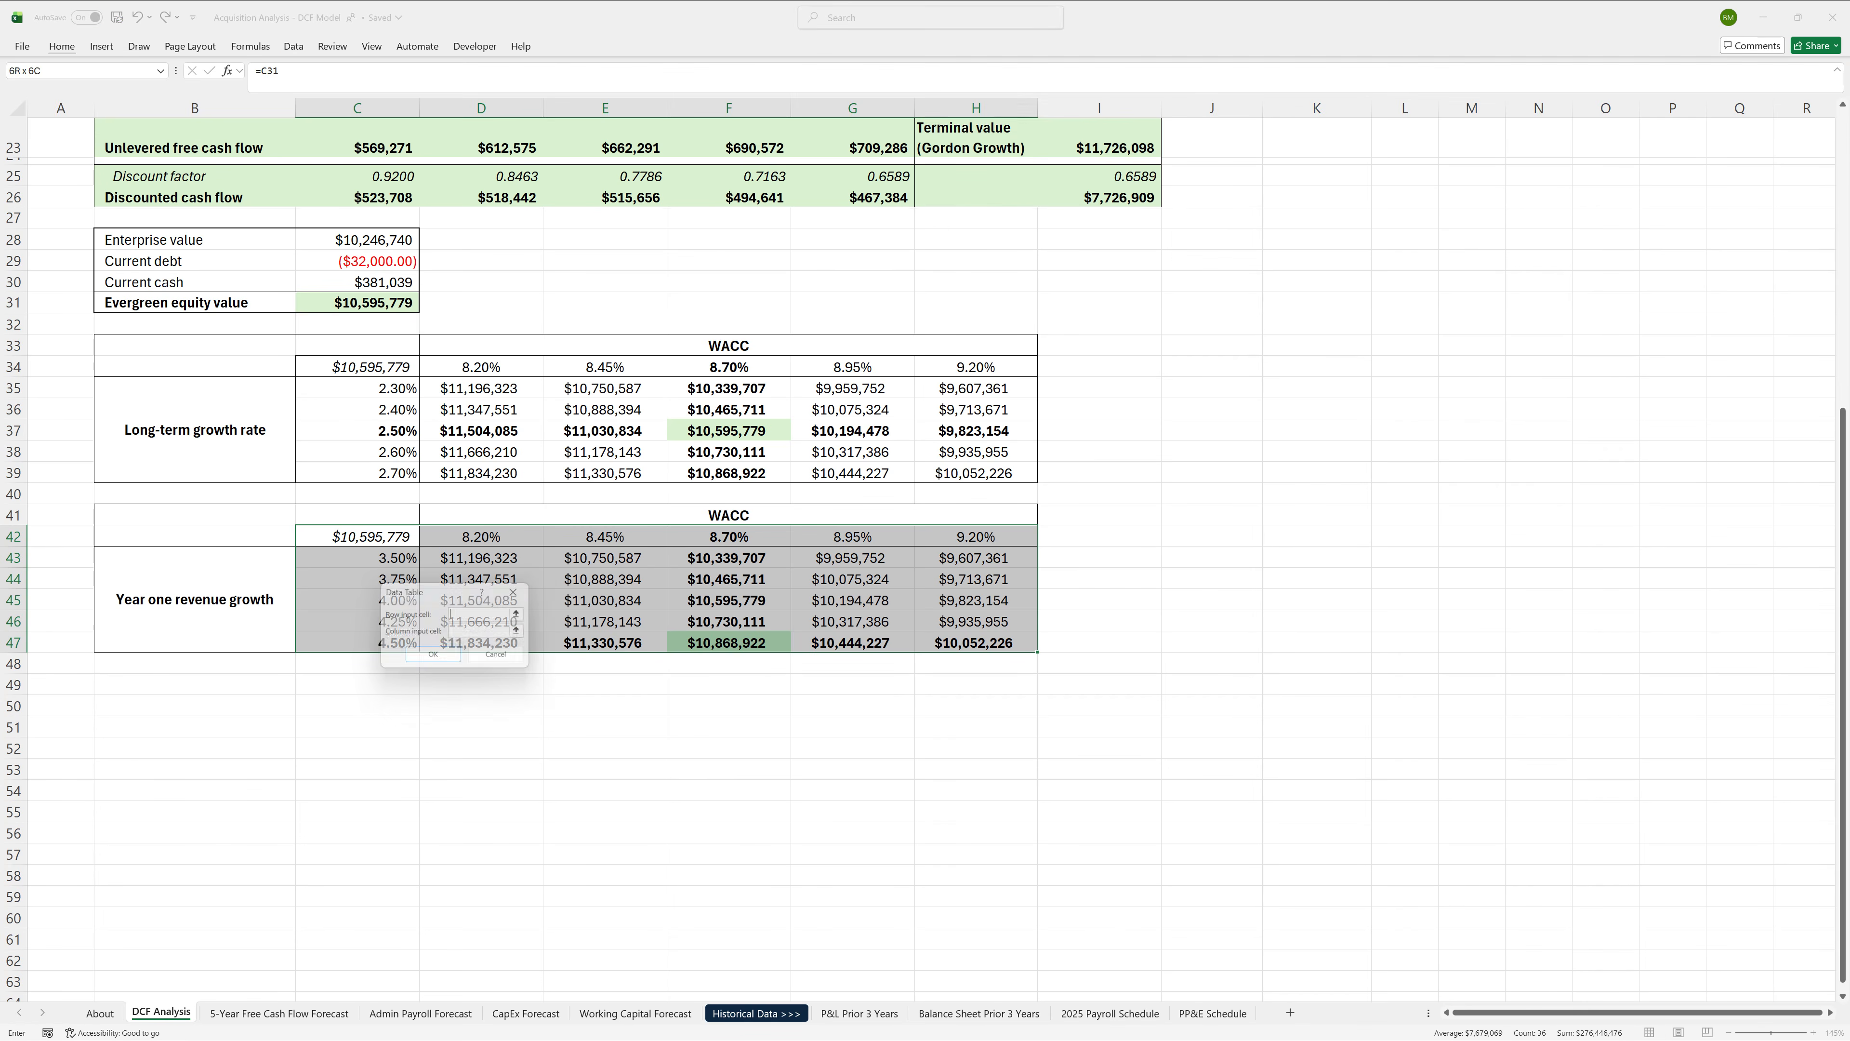
key("Up")
key("Up")
key("Up")
key("Up")
key("Up")
key("Up")
key("Up")
key("Up")
key("Up")
key("Up")
key("Up")
key("Up")
key("Up")
key("Up")
key("Up")
key("Up")
key("Up")
key("Up")
key("Up")
key("Up")
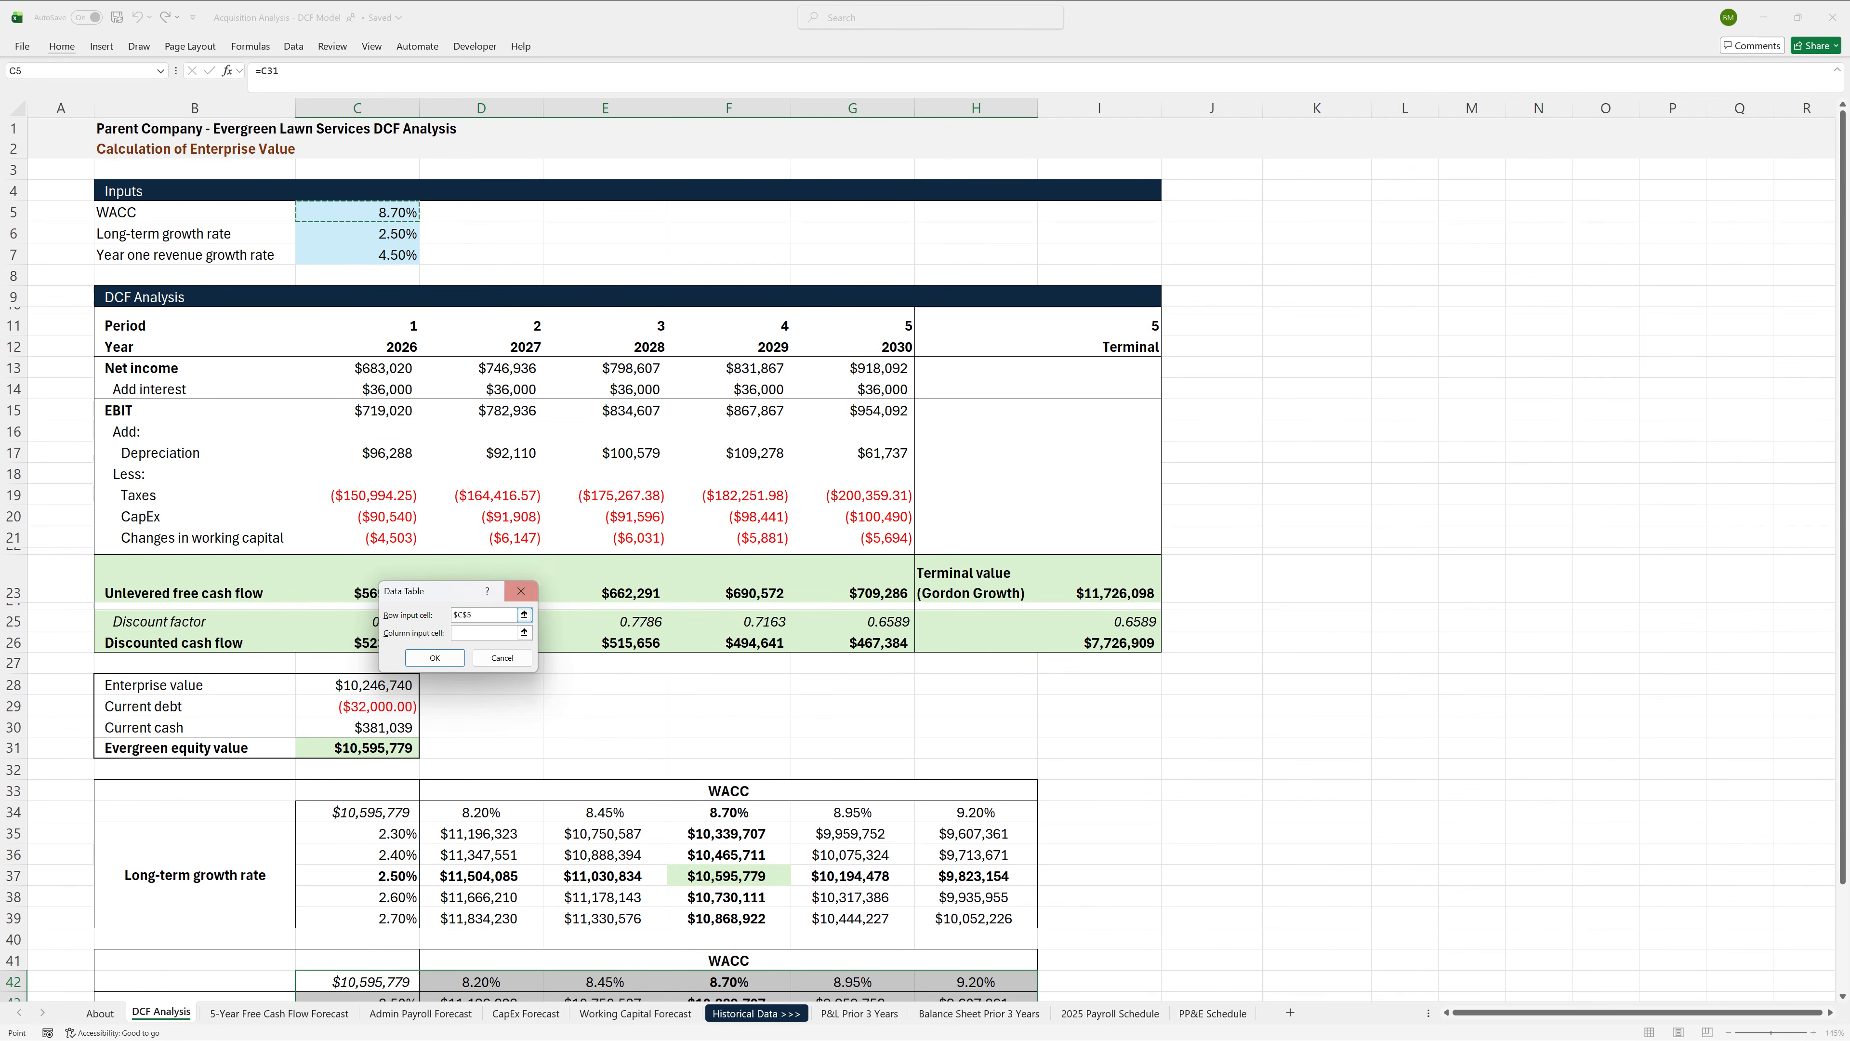
Step: Set the column input cell to the year one revenue growth rate in C7 and create the data table
left_click(484, 632)
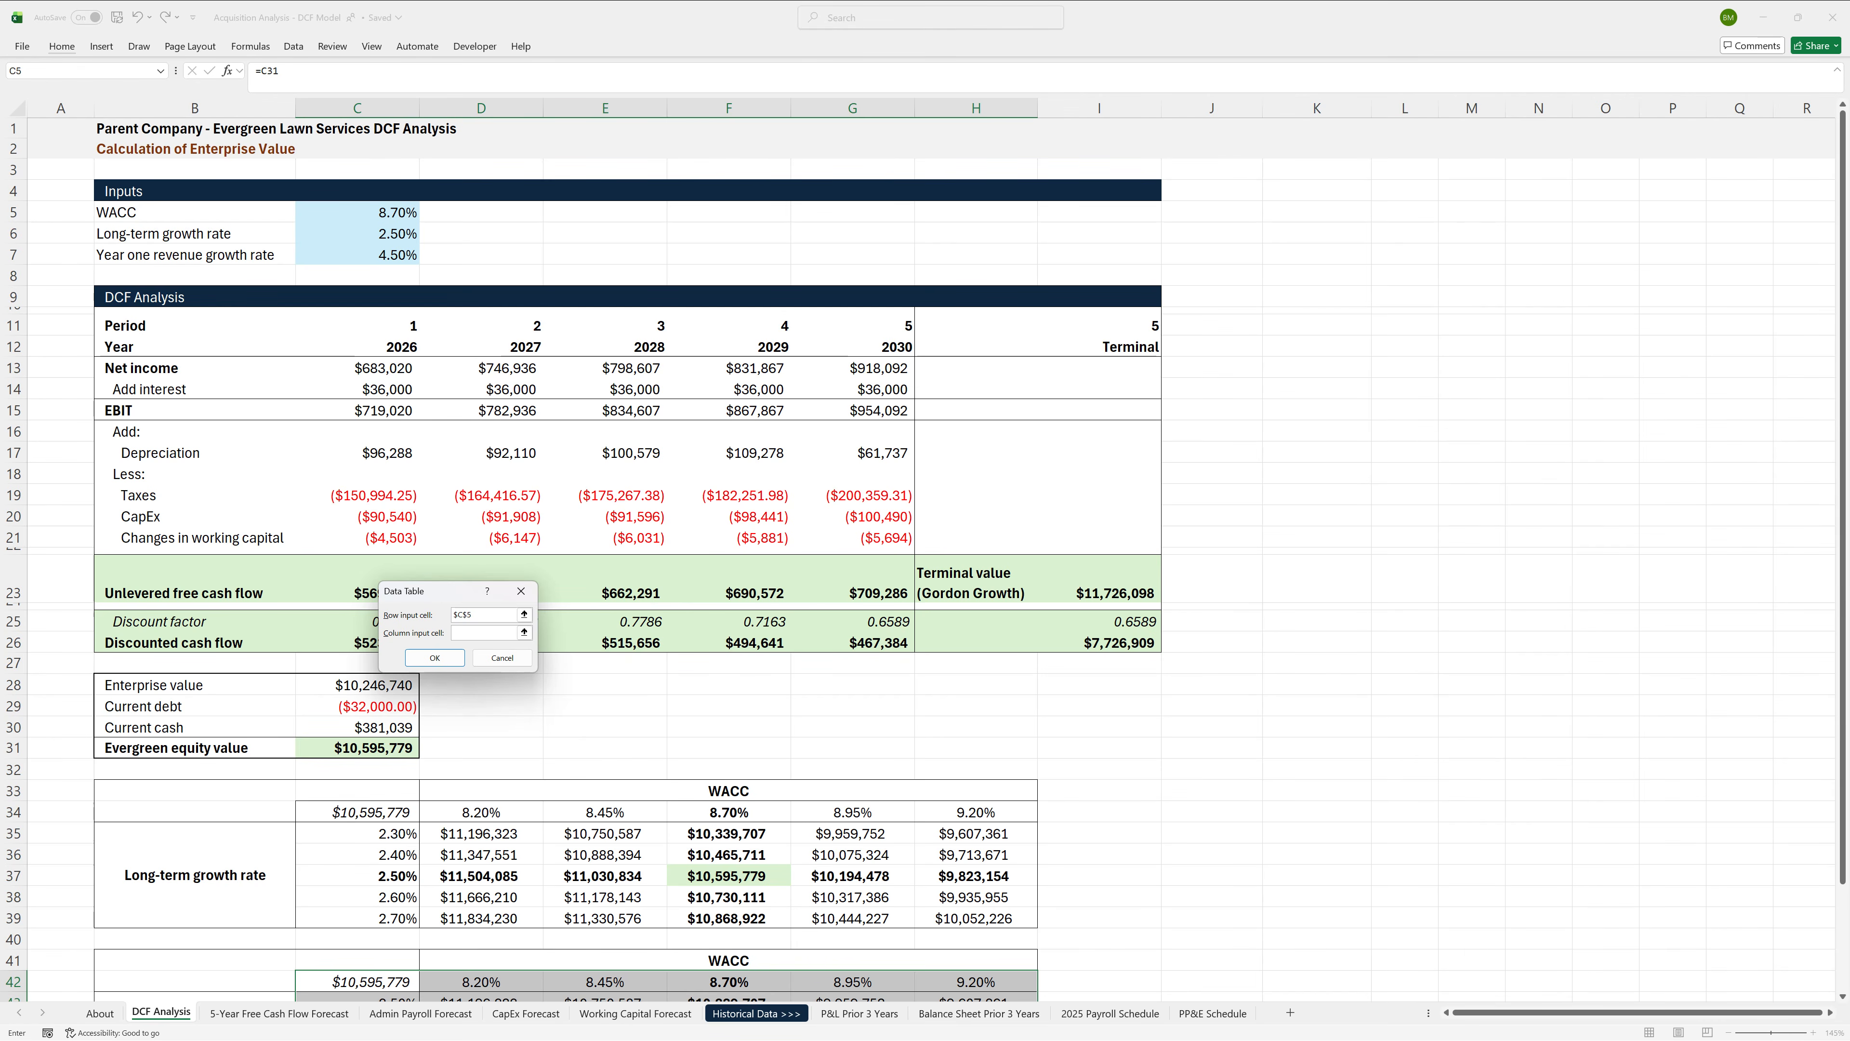
key("Down")
key("Down")
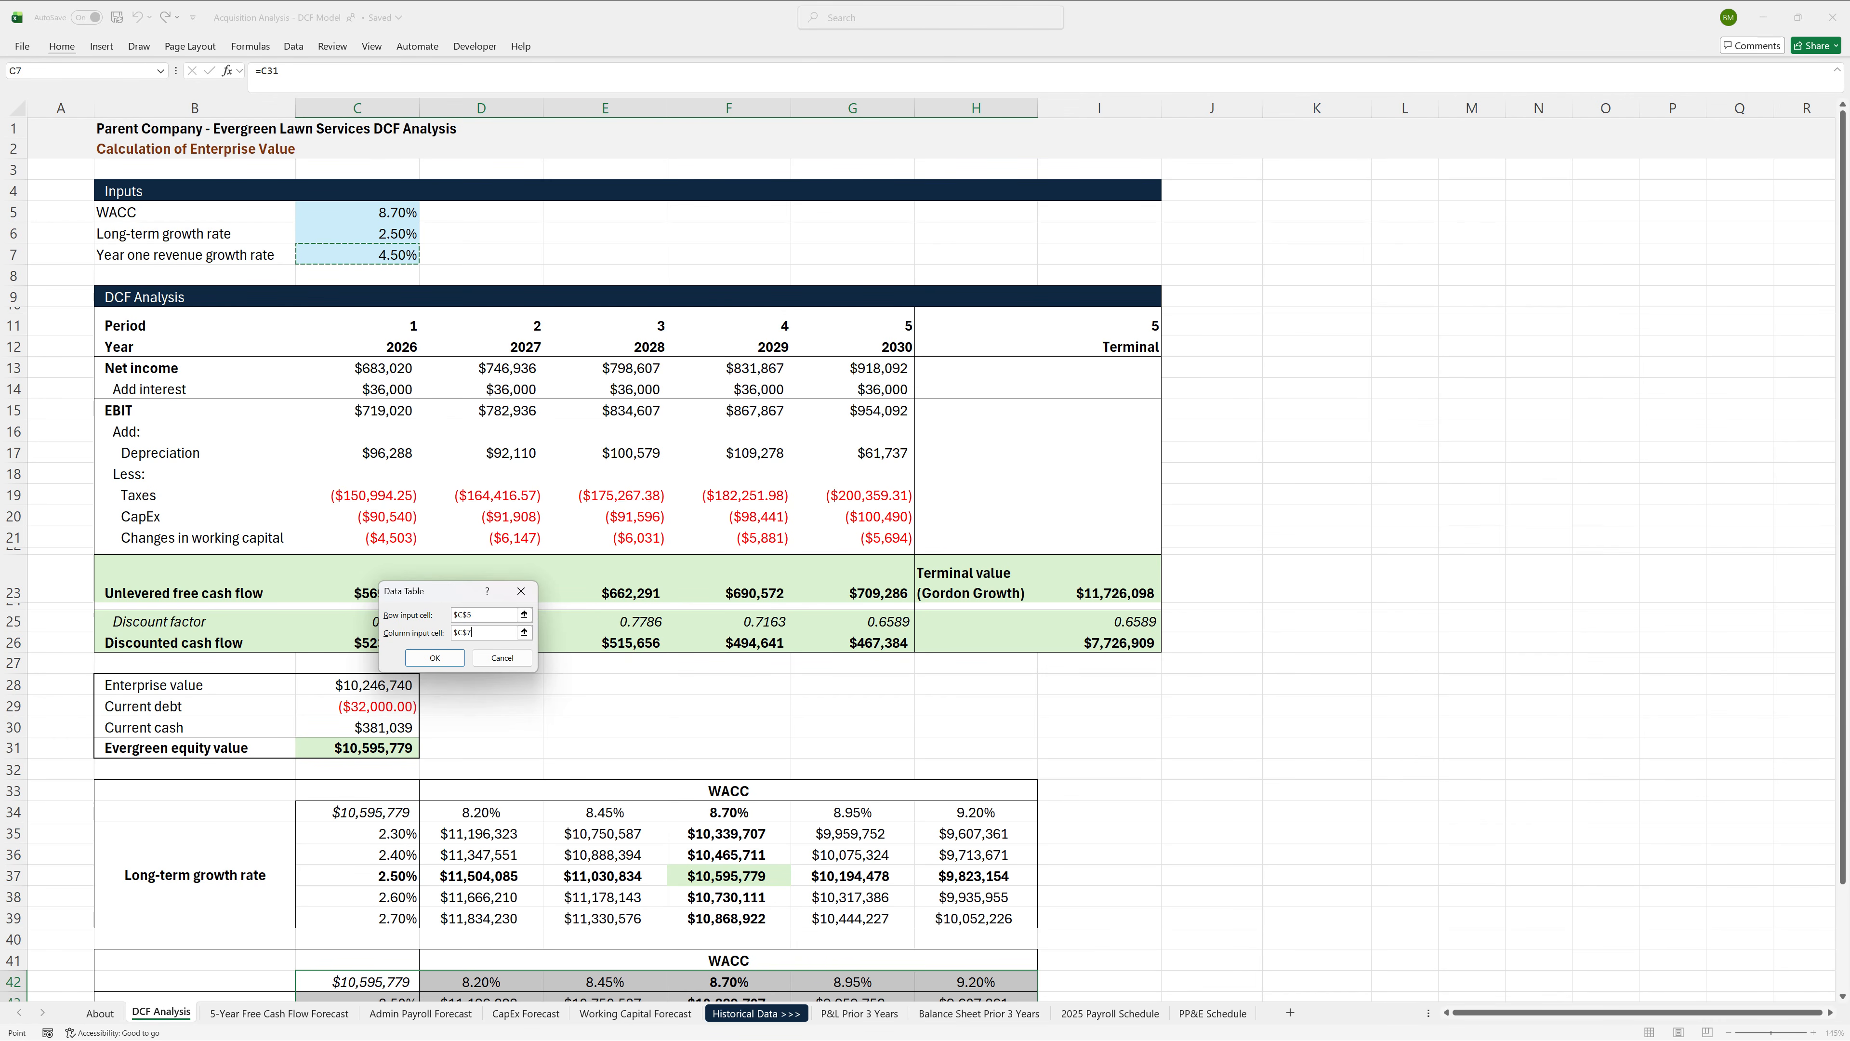
left_click(434, 657)
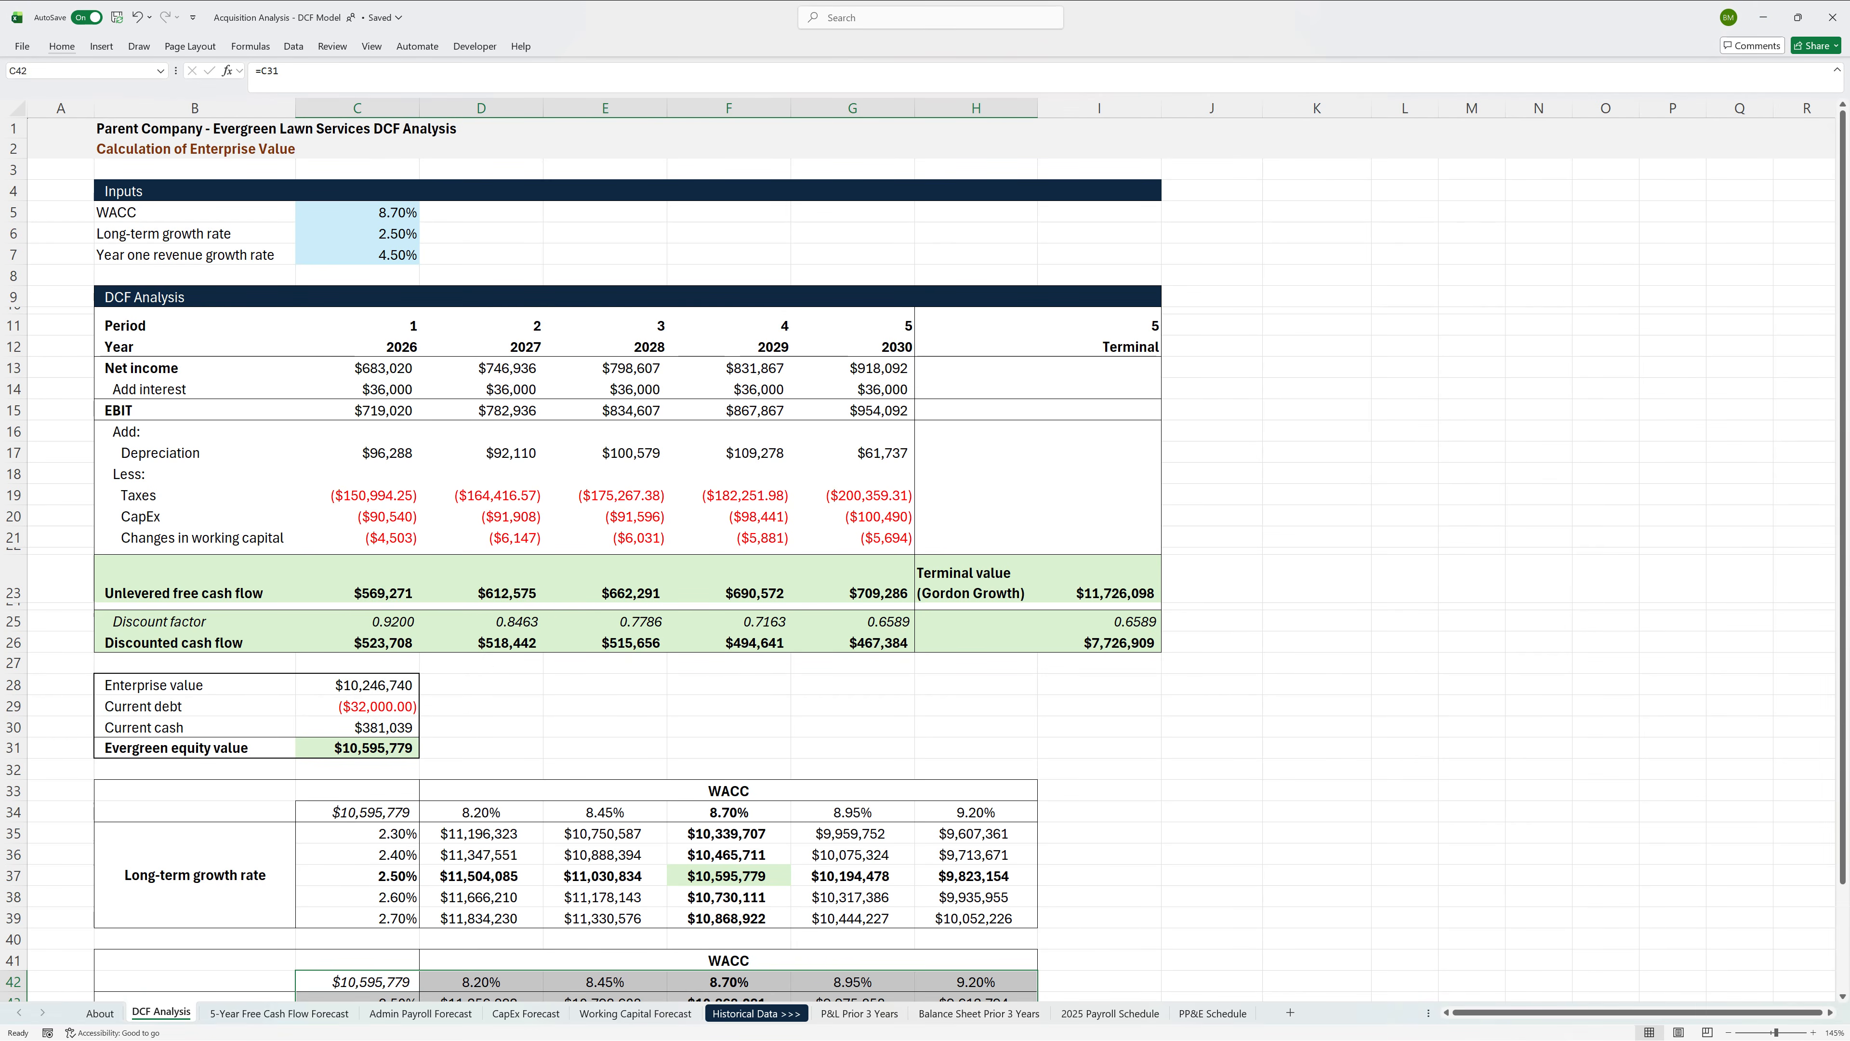
Step: Review the second sensitivity table and check its base-case cell F47 against the Evergreen equity value
scroll(434, 657, "down", 5)
scroll(581, 561, "down", 2)
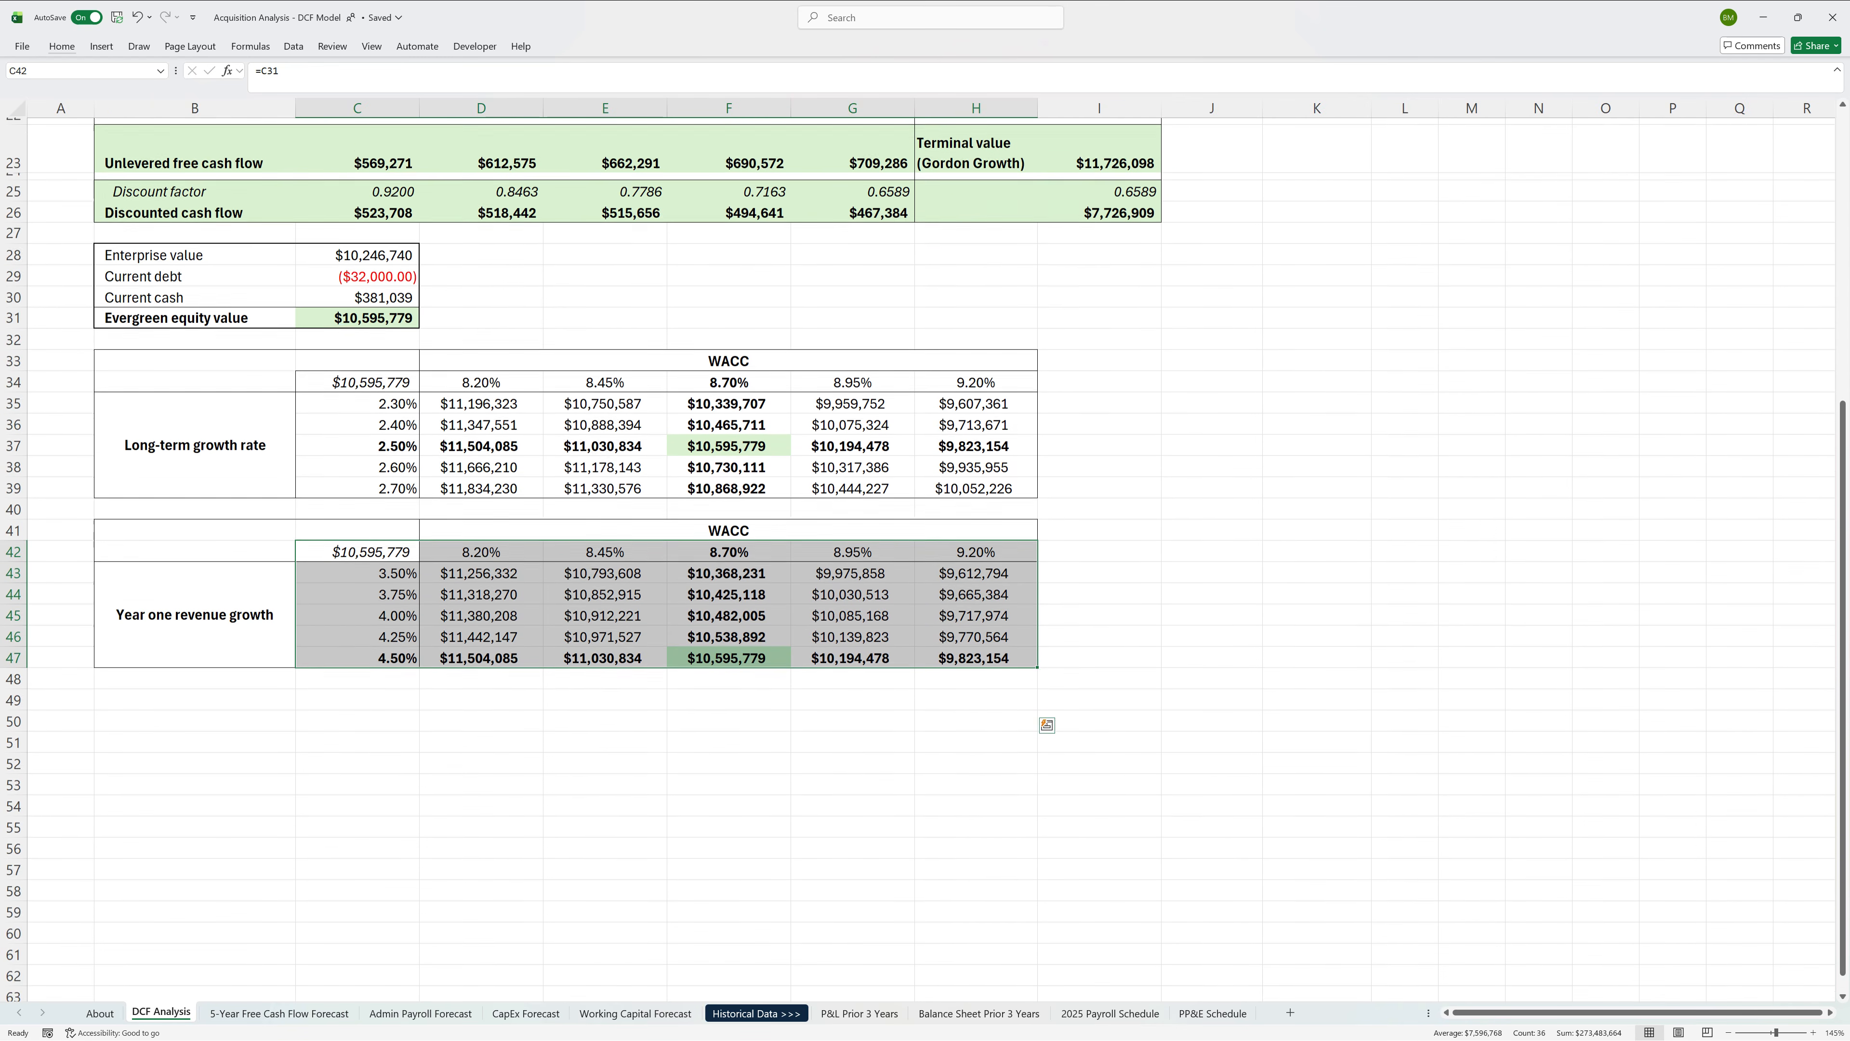
left_click(1212, 643)
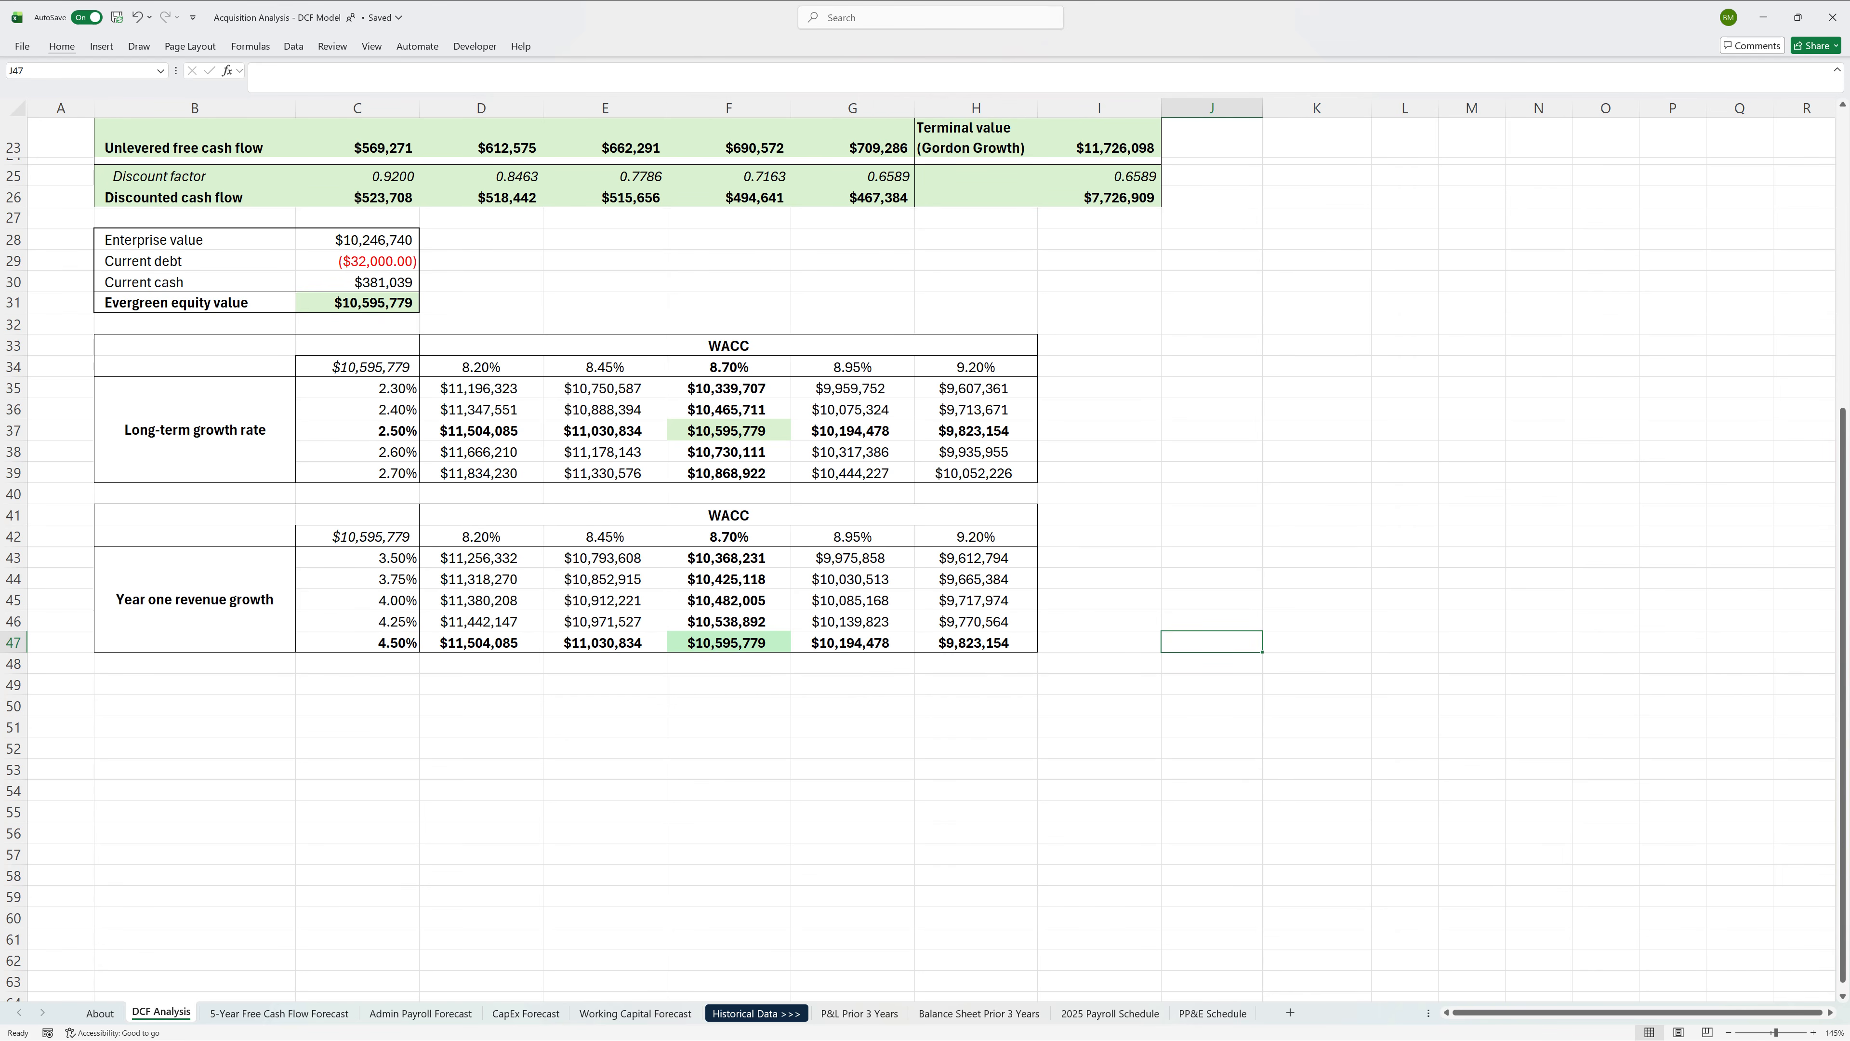
key("Left")
key("Left")
key("Left")
key("Left")
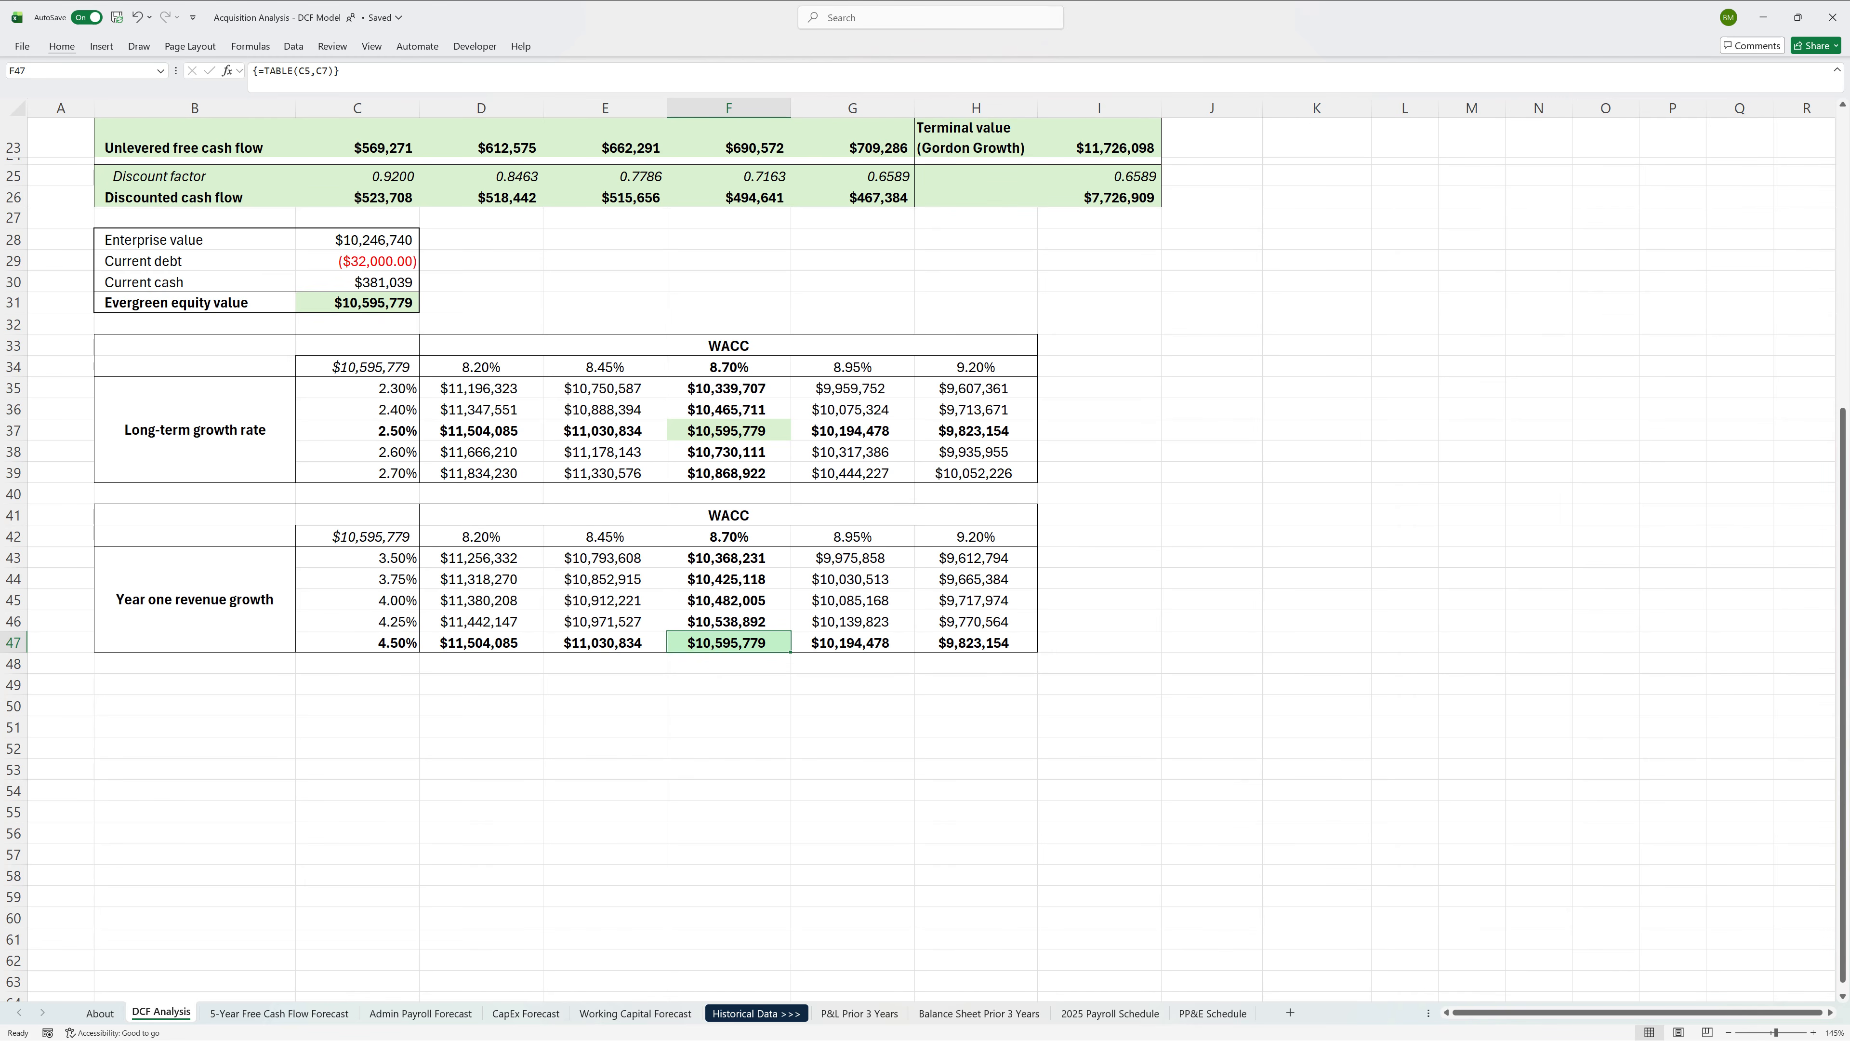
key("Right")
key("Right")
key("Right")
key("Right")
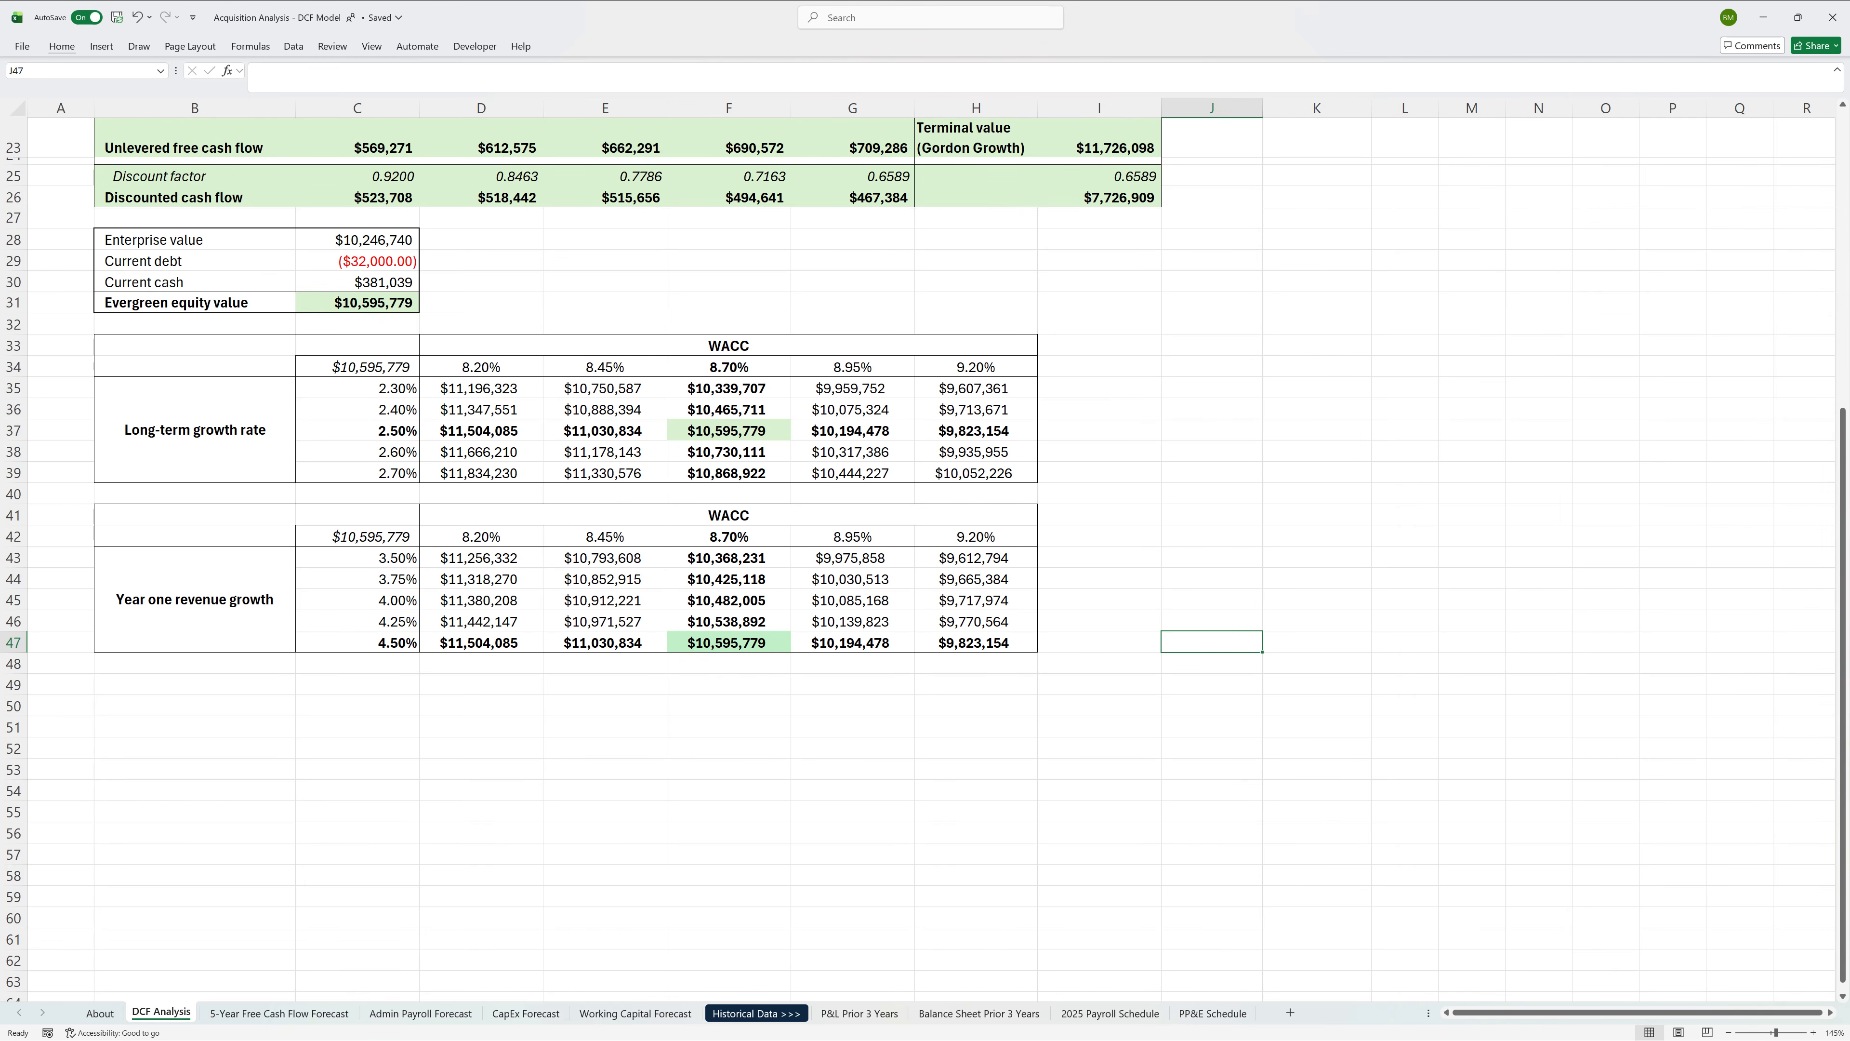